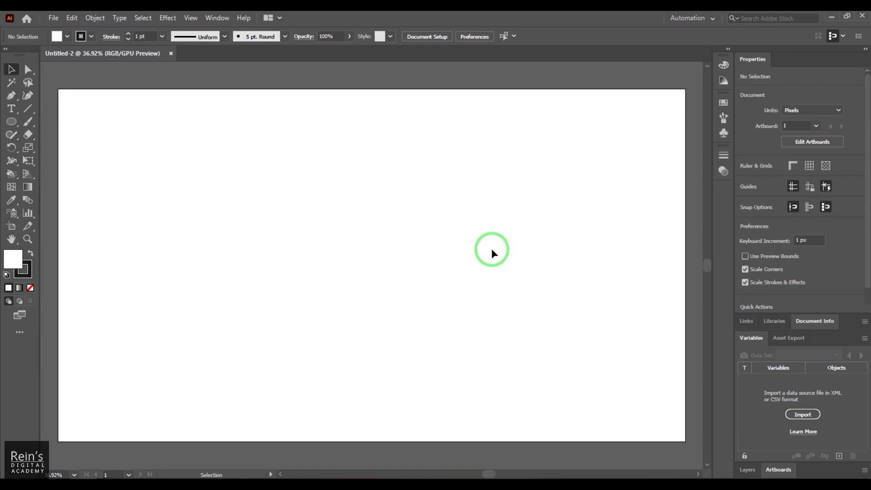
# Draw a square with the Rectangle Tool and centre it on the artboard
pyautogui.click(176, 18)
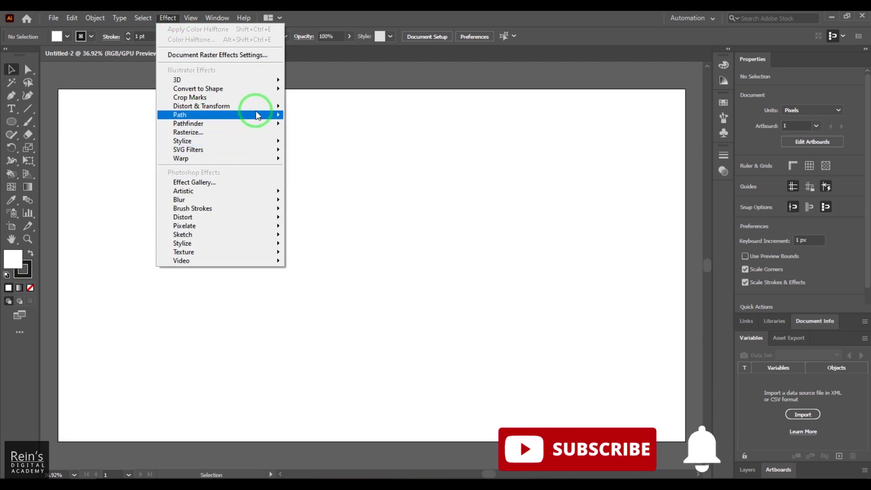
pyautogui.moveTo(202, 106)
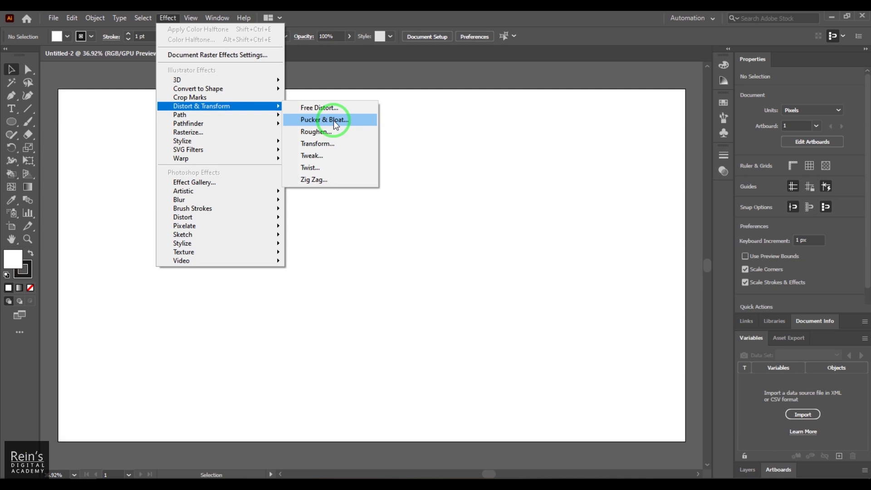
pyautogui.click(402, 85)
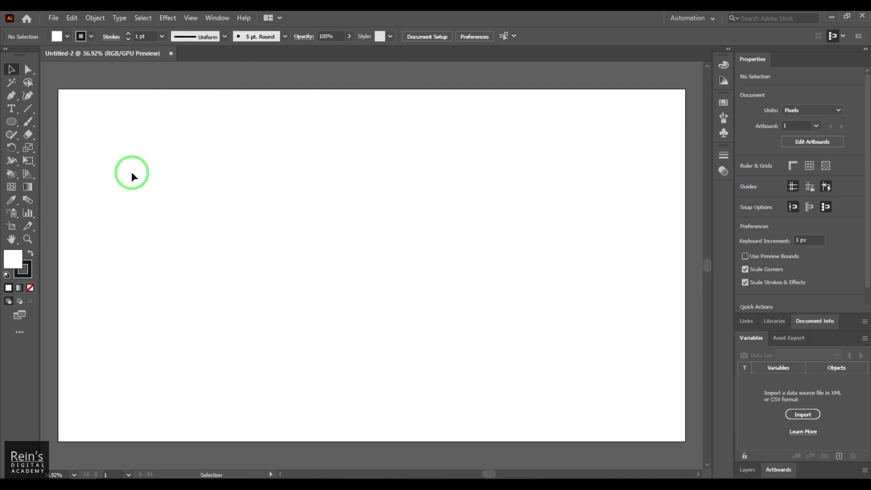
pyautogui.moveTo(11, 121); pyautogui.dragTo(39, 125)
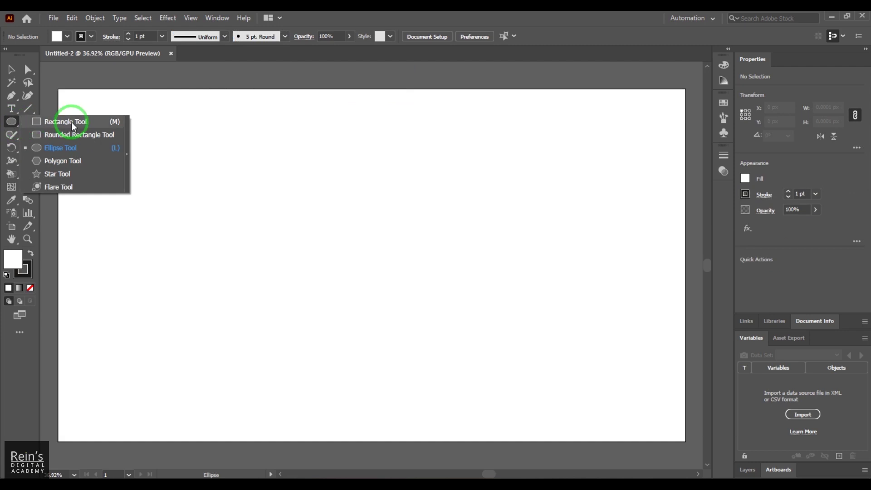
pyautogui.click(41, 123)
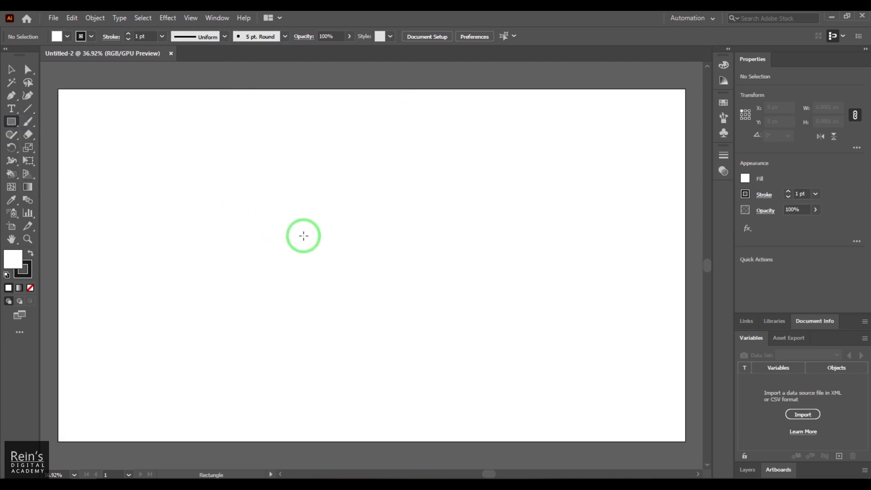
pyautogui.moveTo(288, 193); pyautogui.dragTo(441, 344)
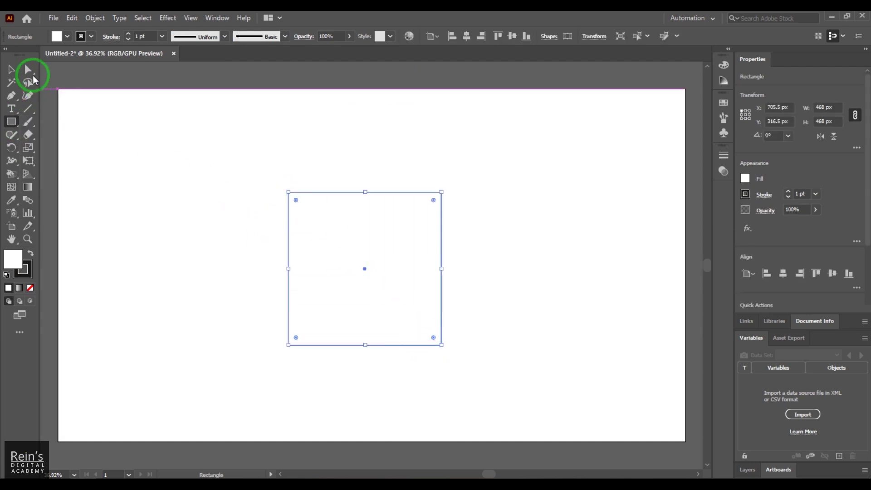
pyautogui.click(11, 69)
pyautogui.moveTo(341, 259); pyautogui.dragTo(342, 243)
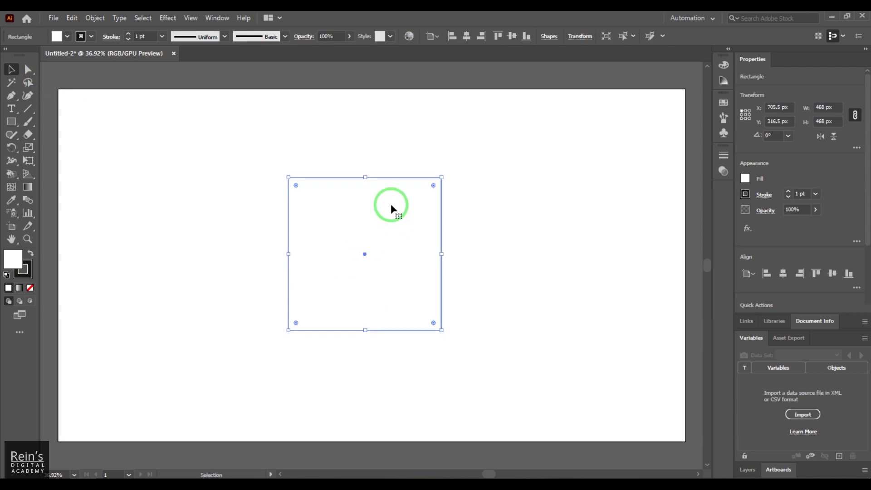
pyautogui.click(466, 36)
pyautogui.click(513, 36)
# Give the square a magenta fill and an 18 pt outline
pyautogui.click(66, 37)
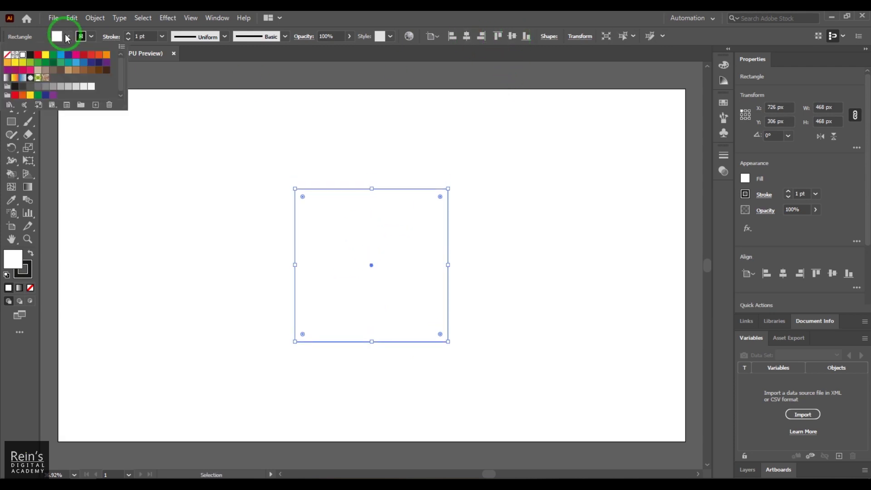
pyautogui.click(76, 54)
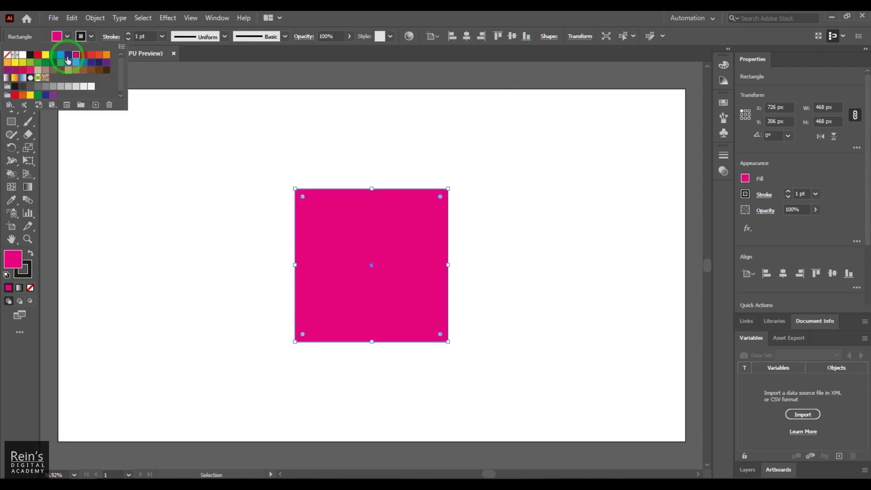
pyautogui.click(139, 36)
pyautogui.click(139, 37)
pyautogui.press('Up')
pyautogui.press('Up')
pyautogui.press('Up')
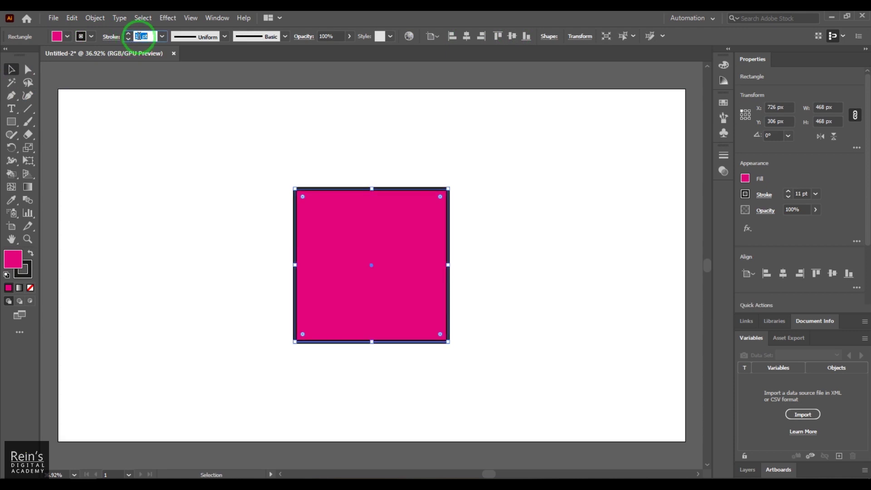
pyautogui.press('Up')
pyautogui.press('Up')
pyautogui.press('Up')
pyautogui.press('Up')
pyautogui.press('Up')
pyautogui.press('Up')
pyautogui.click(521, 258)
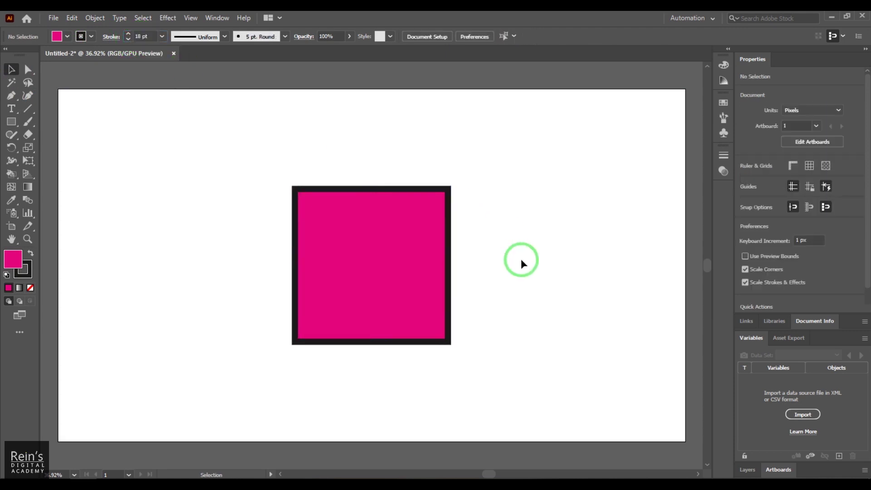
pyautogui.click(423, 225)
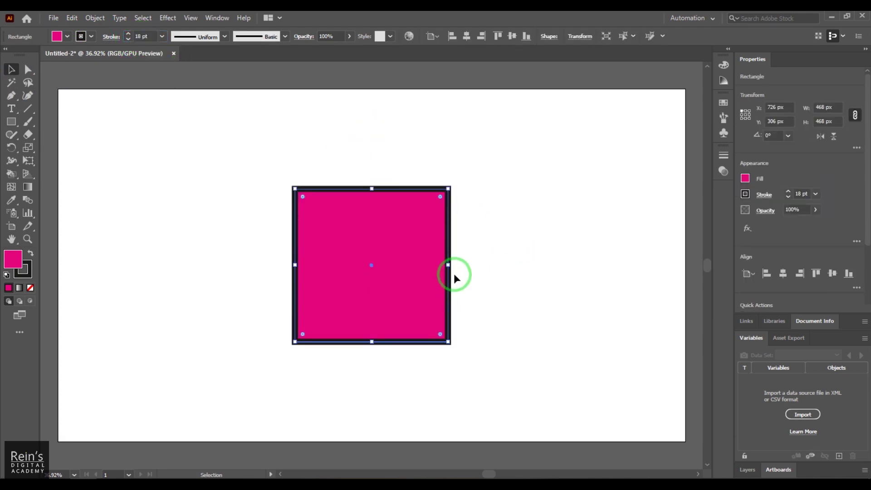
# Preview bloat values on the magenta square in Pucker & Bloat, ending near -2%
pyautogui.click(167, 17)
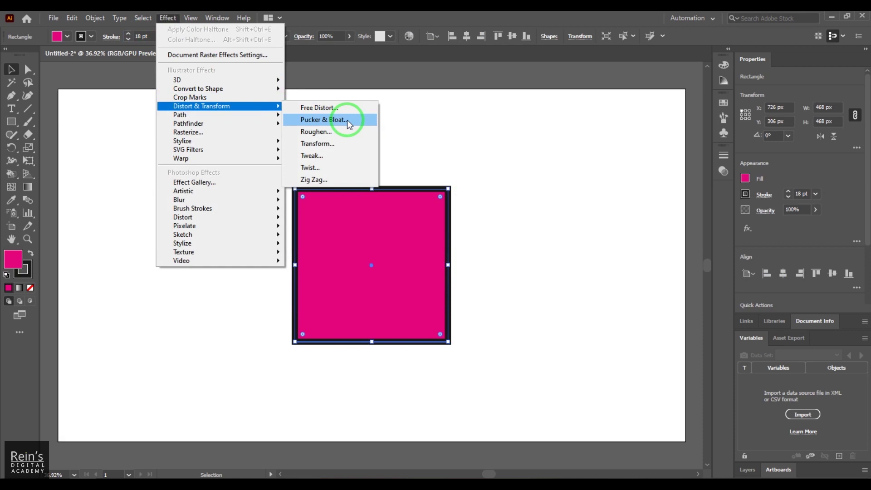
pyautogui.click(348, 120)
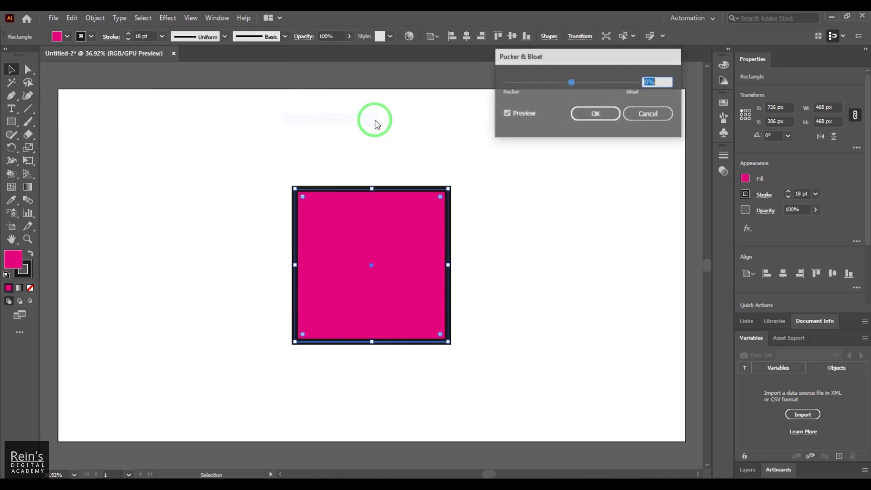
pyautogui.moveTo(586, 59); pyautogui.dragTo(576, 189)
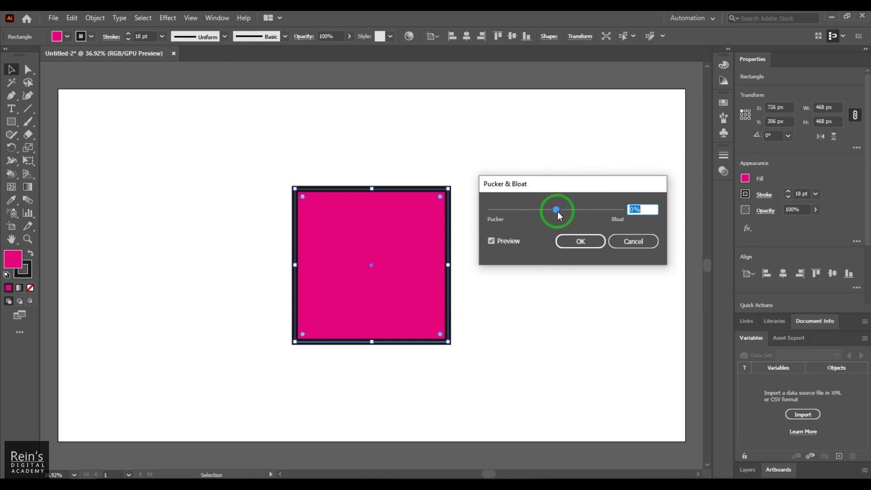
pyautogui.moveTo(557, 211); pyautogui.dragTo(567, 211)
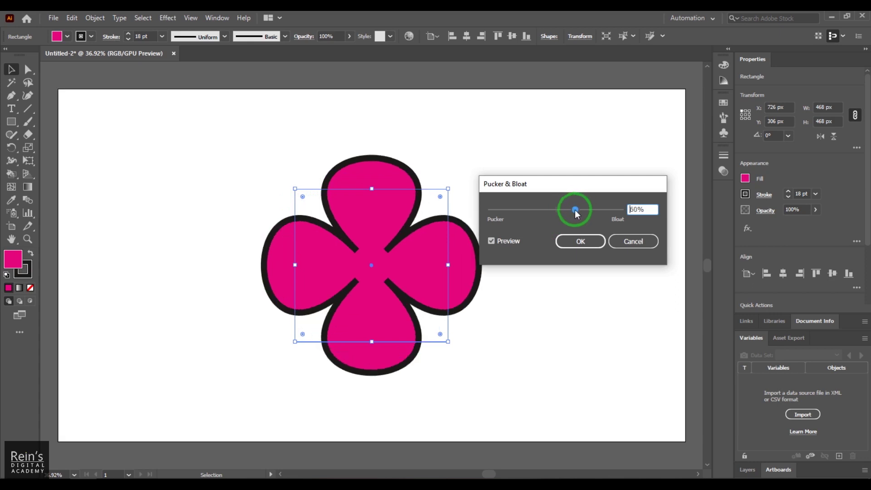
pyautogui.moveTo(574, 208); pyautogui.dragTo(580, 214)
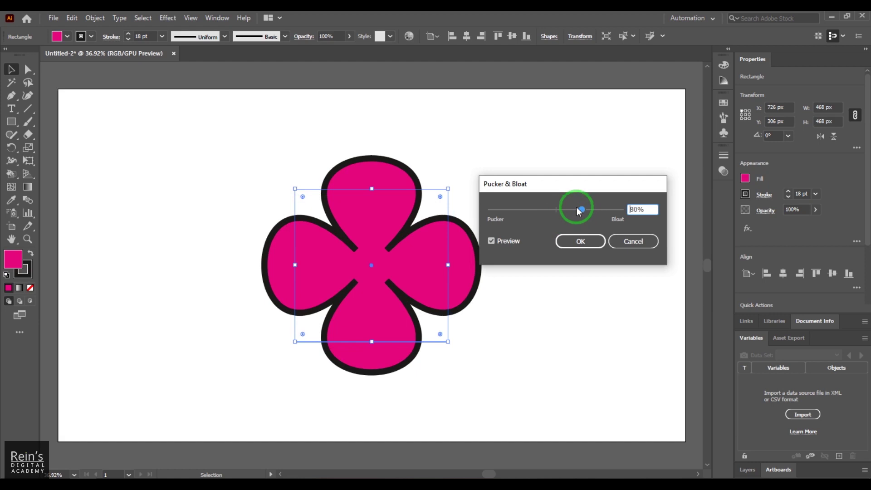
pyautogui.moveTo(577, 211); pyautogui.dragTo(591, 214)
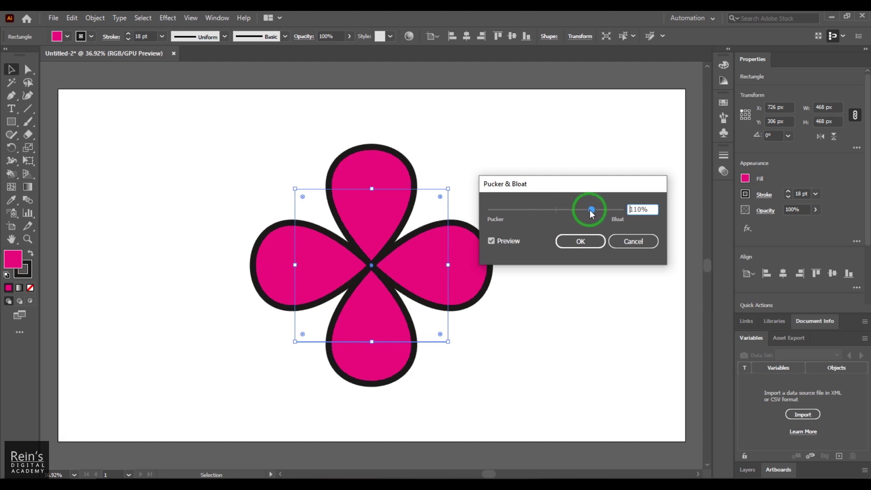
pyautogui.moveTo(592, 214); pyautogui.dragTo(558, 216)
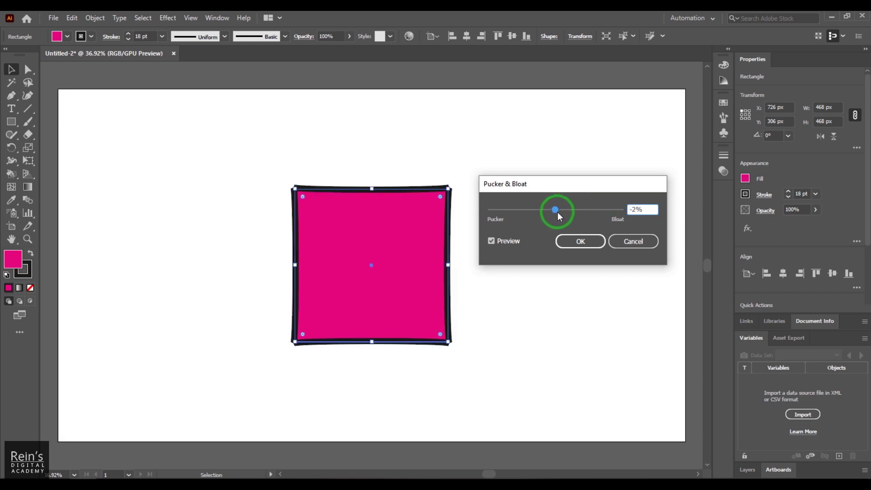
# Apply a -66% pucker, making the square a four-pointed star with curved spikes
pyautogui.moveTo(558, 216); pyautogui.dragTo(547, 214)
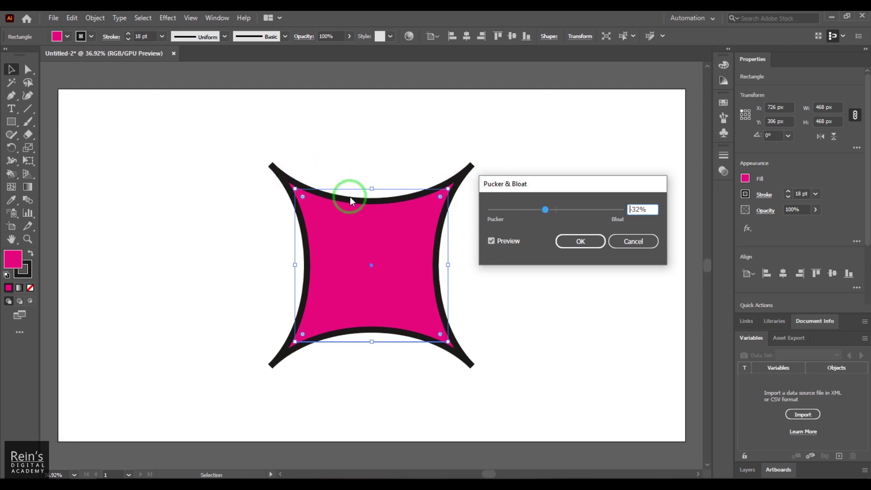
pyautogui.moveTo(545, 210); pyautogui.dragTo(526, 214)
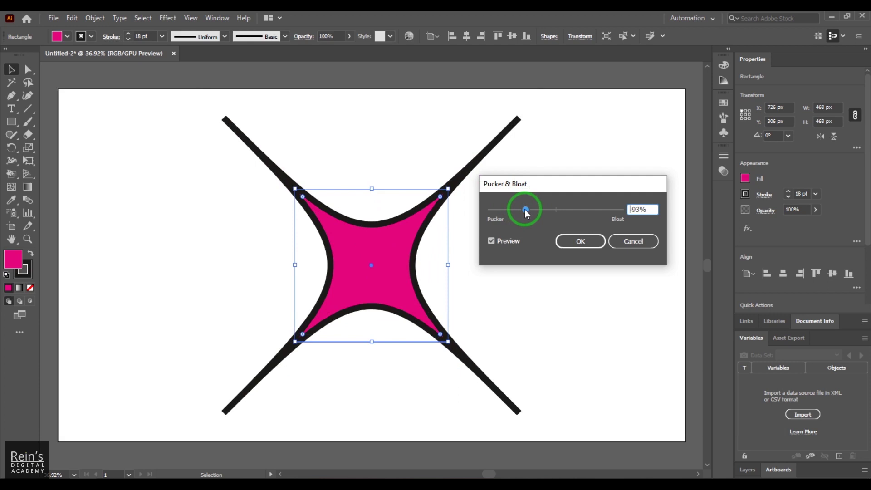
pyautogui.moveTo(527, 213)
pyautogui.mouseDown()
pyautogui.moveTo(570, 218)
pyautogui.moveTo(535, 215)
pyautogui.mouseUp()
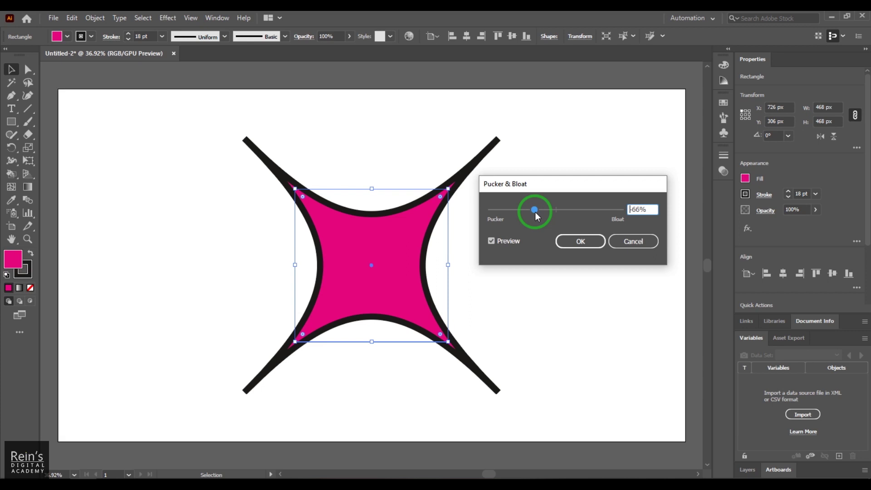
pyautogui.click(581, 241)
# Select and delete the starburst
pyautogui.click(576, 273)
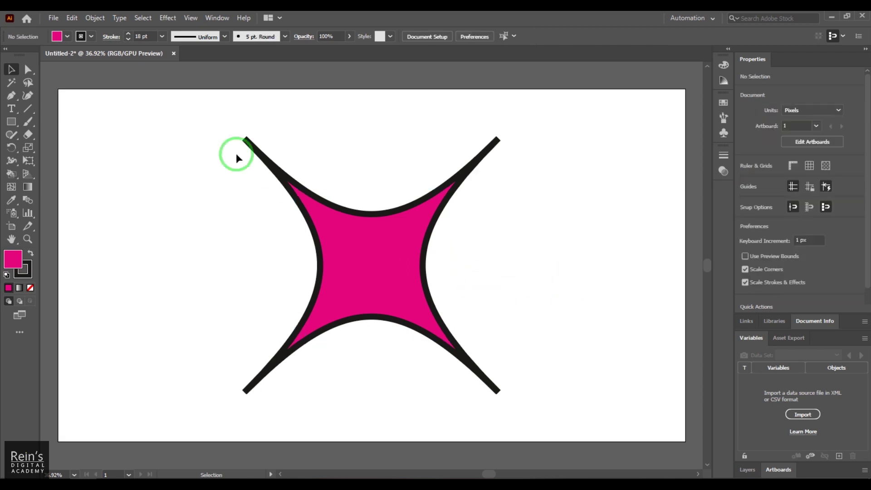
pyautogui.moveTo(237, 158); pyautogui.dragTo(565, 370)
pyautogui.press('Delete')
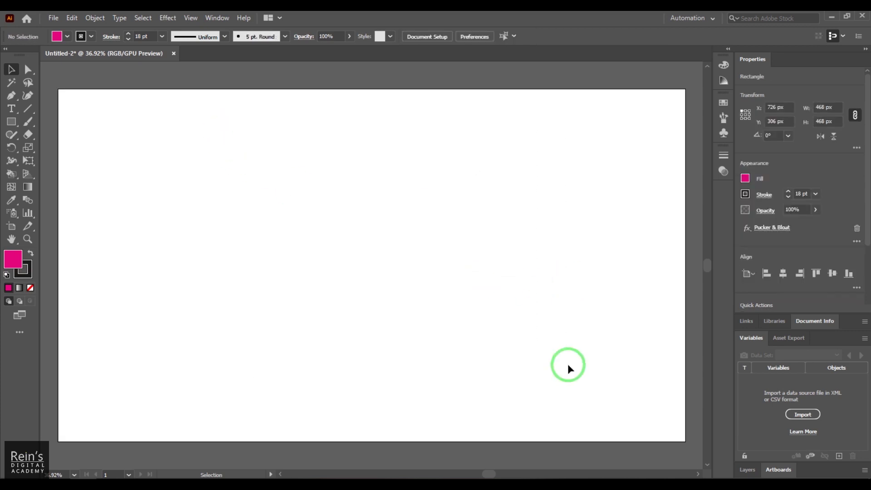
# Draw a magenta rounded rectangle and drag its corner widgets for much rounder corners
pyautogui.click(18, 129)
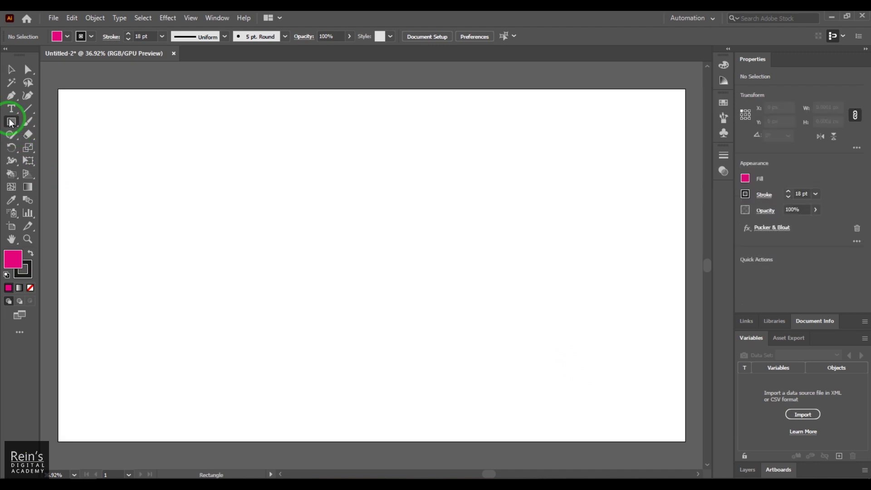
pyautogui.click(88, 136)
pyautogui.moveTo(206, 180); pyautogui.dragTo(412, 312)
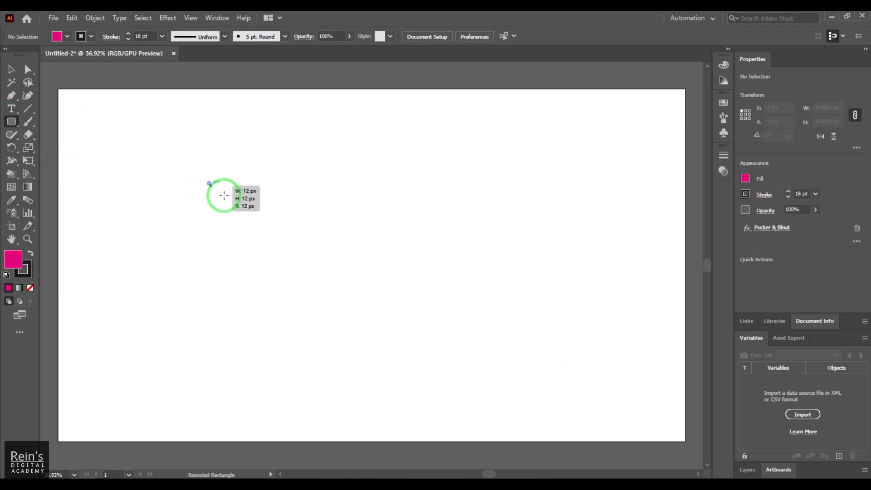
pyautogui.moveTo(397, 194); pyautogui.dragTo(366, 229)
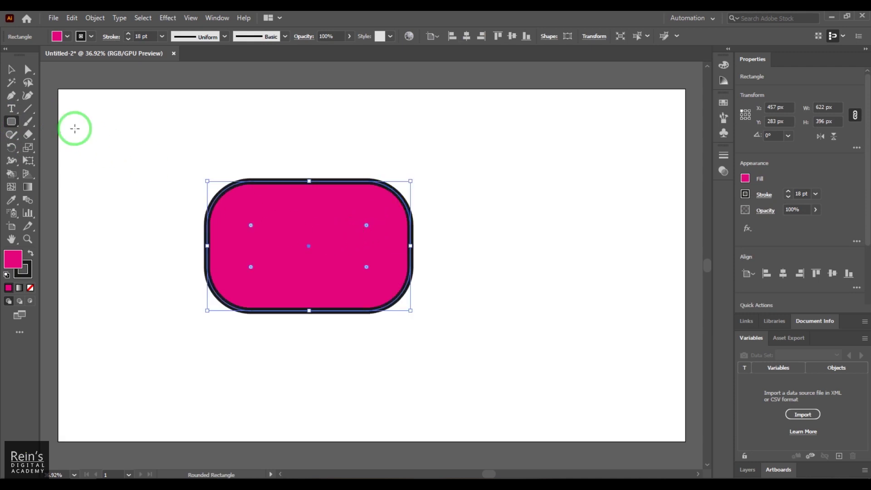
pyautogui.click(28, 70)
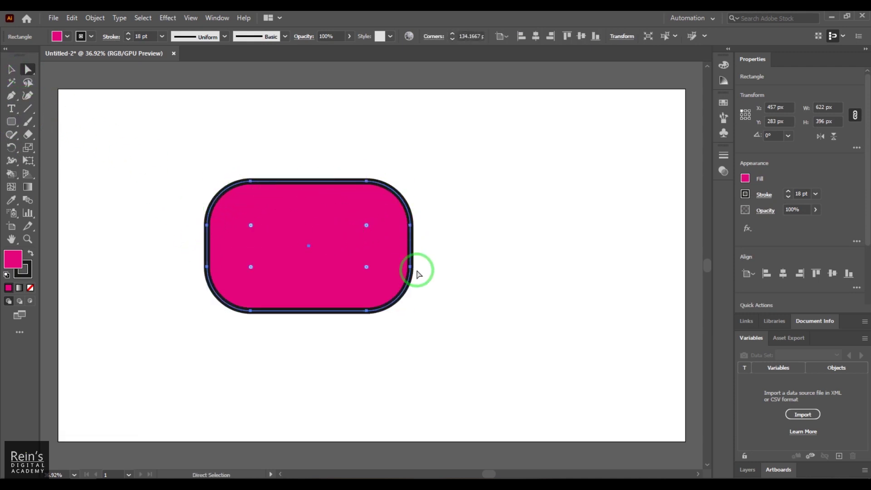
pyautogui.click(11, 69)
pyautogui.click(197, 160)
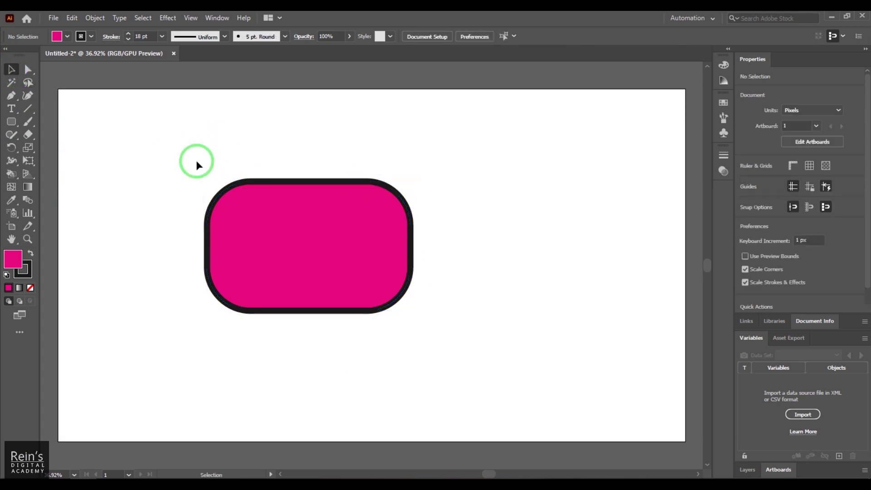
pyautogui.hotkey('ctrl', 'a')
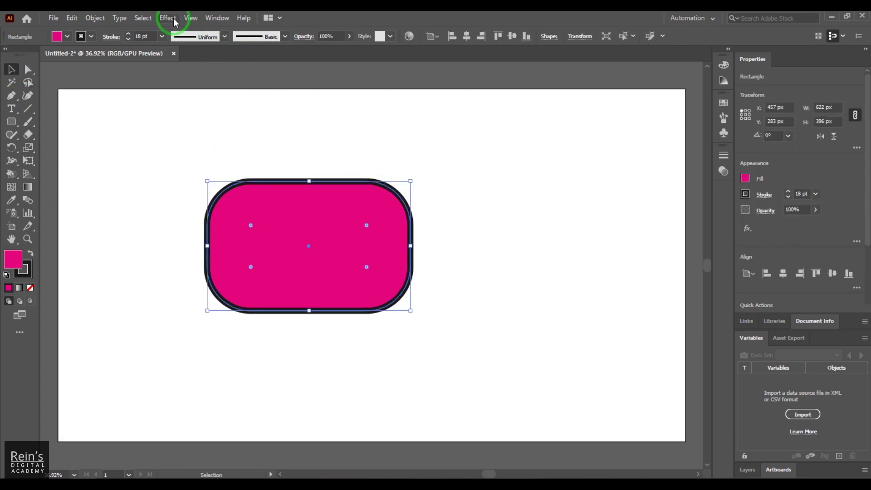
# Apply a 28% Pucker & Bloat bloat to the rounded rectangle
pyautogui.click(167, 17)
pyautogui.moveTo(202, 107)
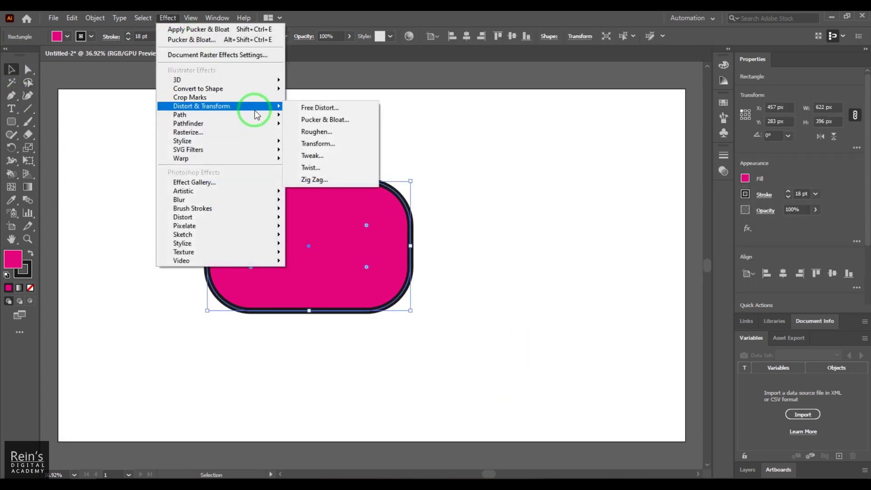
pyautogui.click(351, 120)
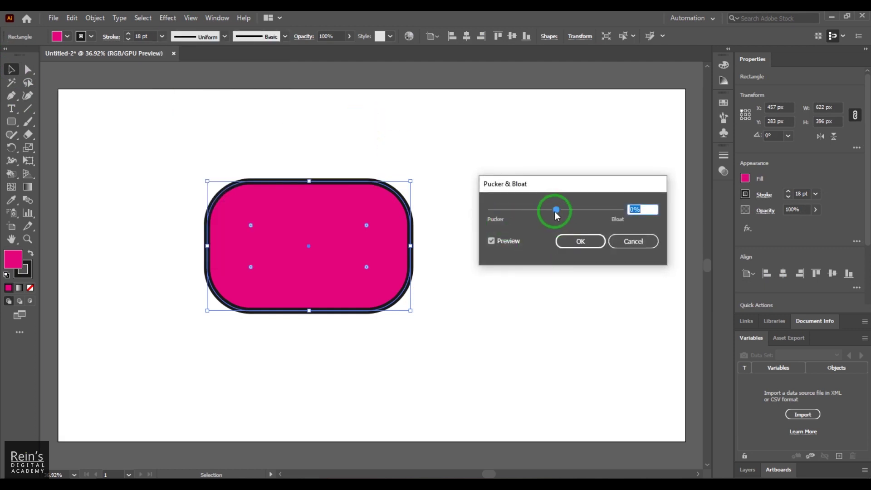
pyautogui.moveTo(556, 210); pyautogui.dragTo(541, 211)
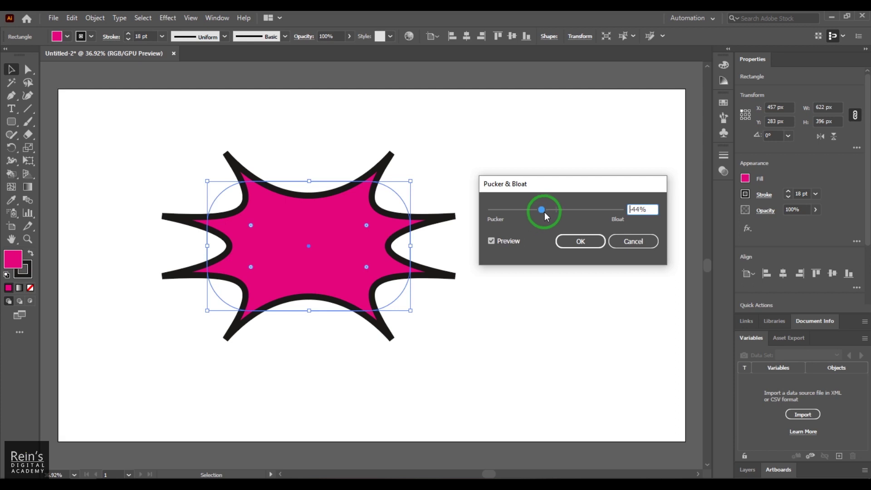
pyautogui.moveTo(543, 218)
pyautogui.mouseDown()
pyautogui.moveTo(588, 216)
pyautogui.moveTo(565, 218)
pyautogui.mouseUp()
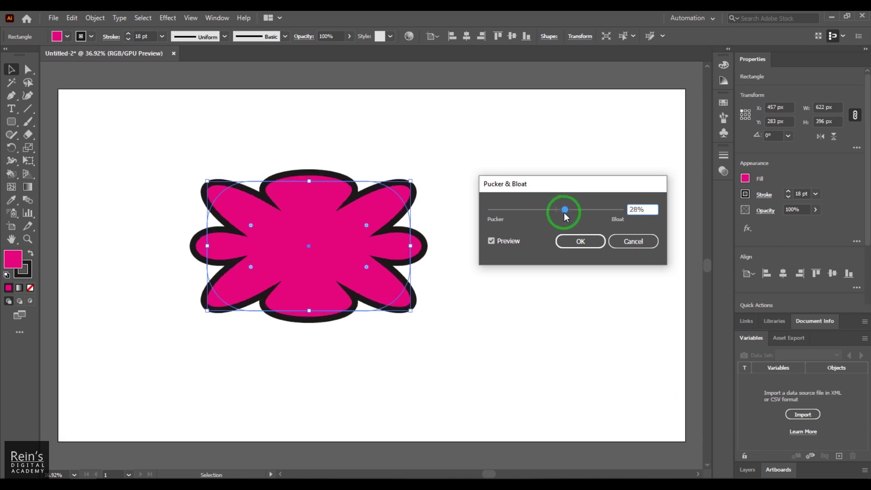
pyautogui.click(587, 242)
pyautogui.click(558, 370)
pyautogui.click(360, 291)
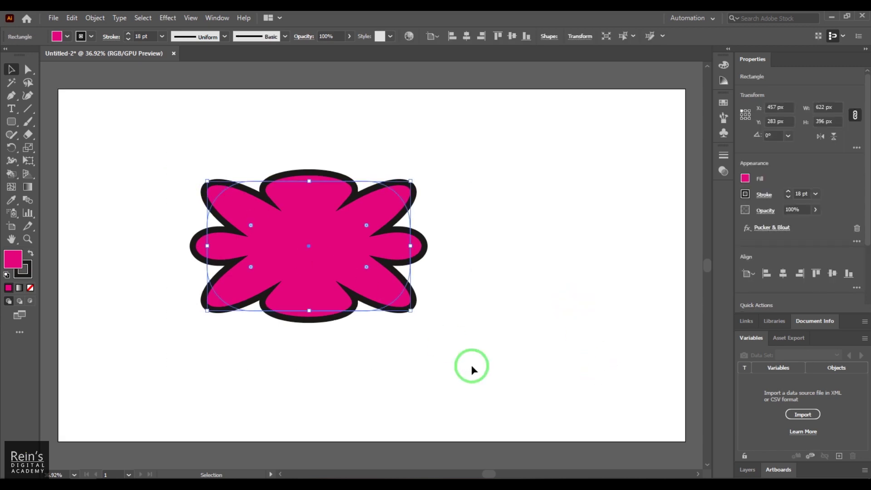
# Delete the flower and draw a circle near the artboard centre
pyautogui.press('Delete')
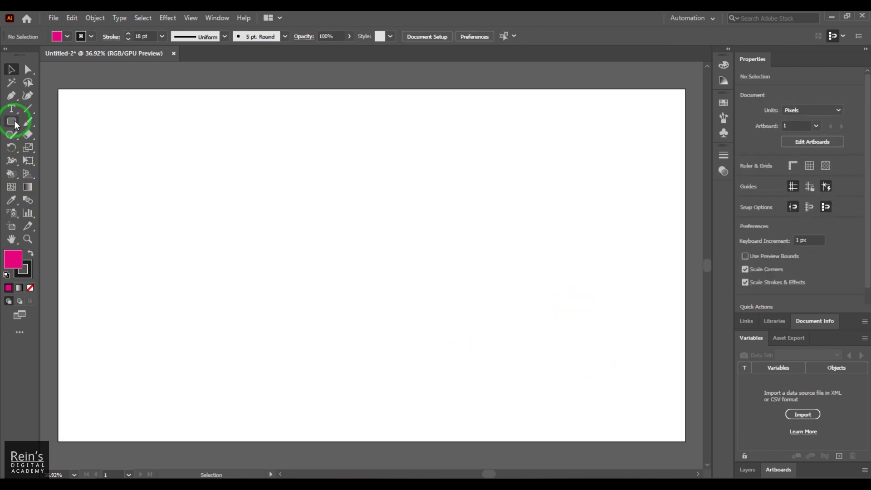
pyautogui.moveTo(15, 121); pyautogui.dragTo(55, 136)
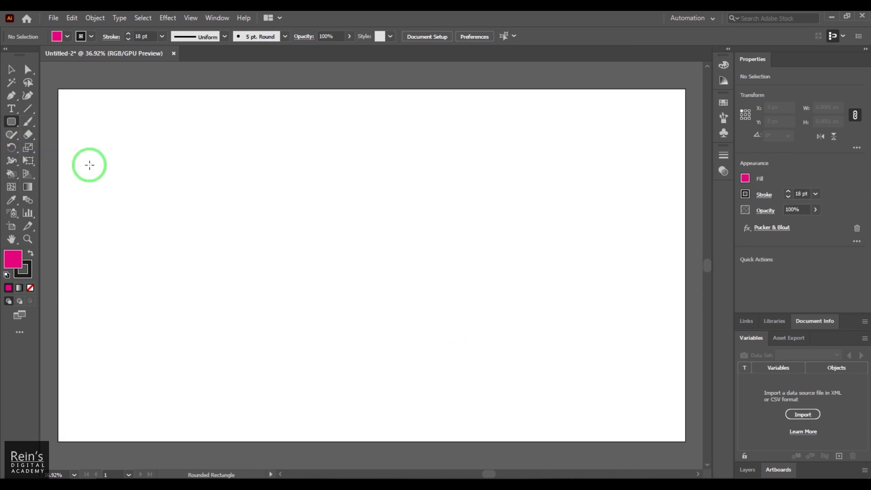
pyautogui.press('l')
pyautogui.moveTo(278, 188); pyautogui.dragTo(466, 358)
pyautogui.click(11, 69)
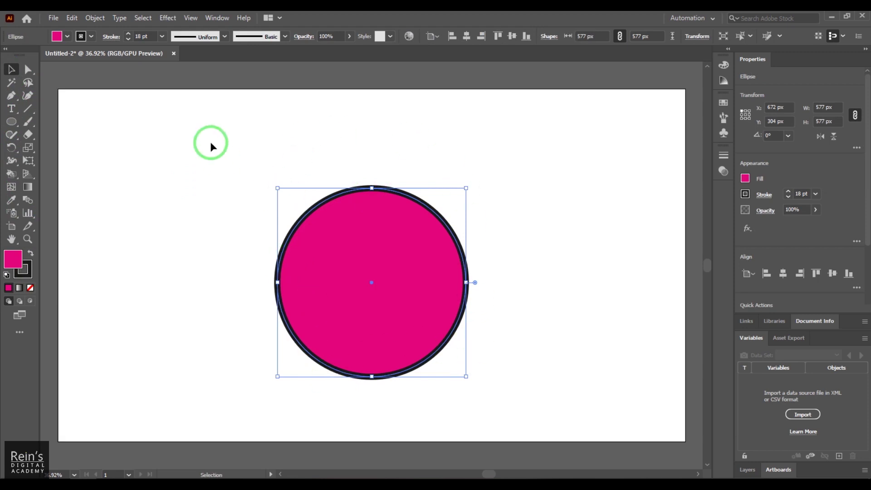
# Select the circle's anchor points and run Add Anchor Points twice
pyautogui.click(29, 70)
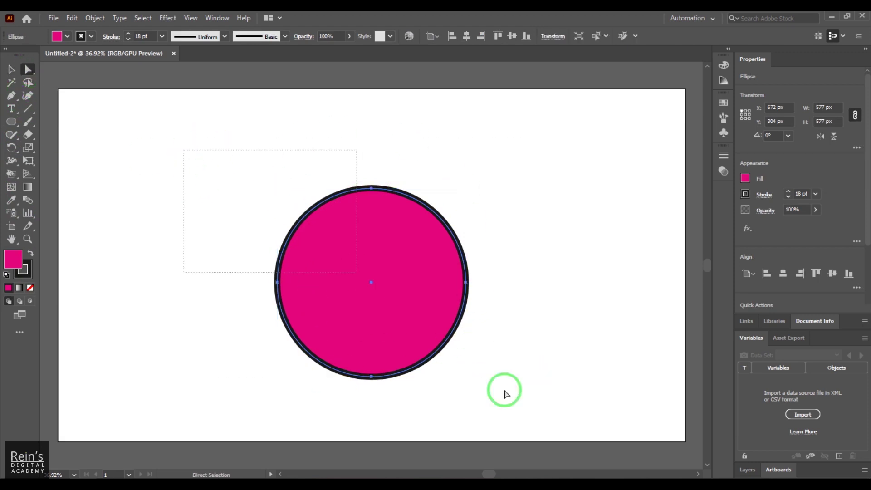
pyautogui.moveTo(505, 394); pyautogui.dragTo(541, 409)
pyautogui.click(96, 18)
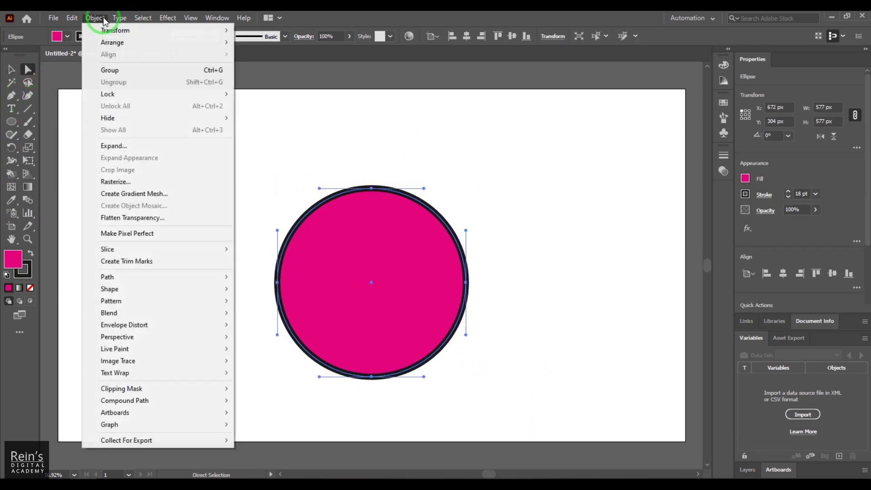
pyautogui.moveTo(157, 276)
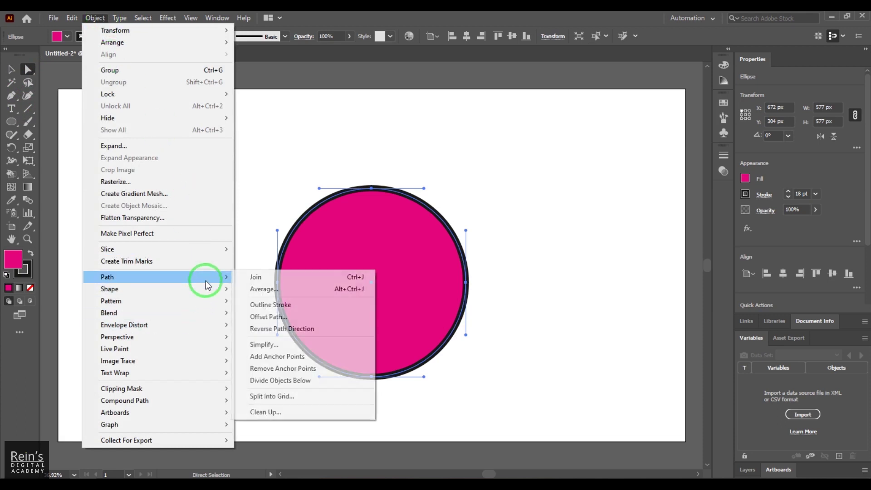
pyautogui.click(309, 357)
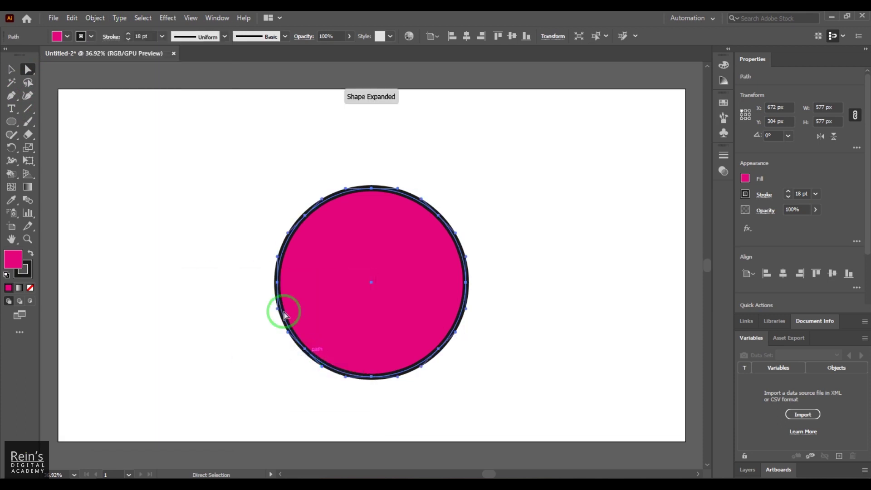
pyautogui.click(88, 23)
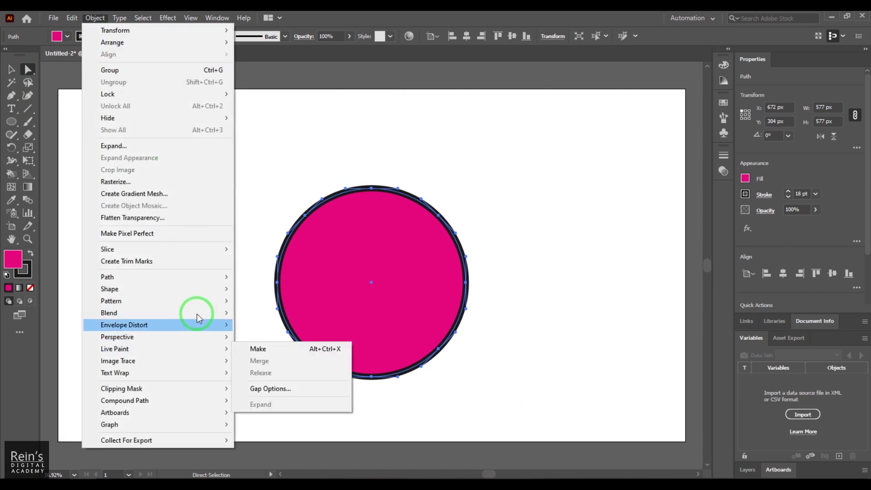
pyautogui.moveTo(107, 277)
pyautogui.click(297, 356)
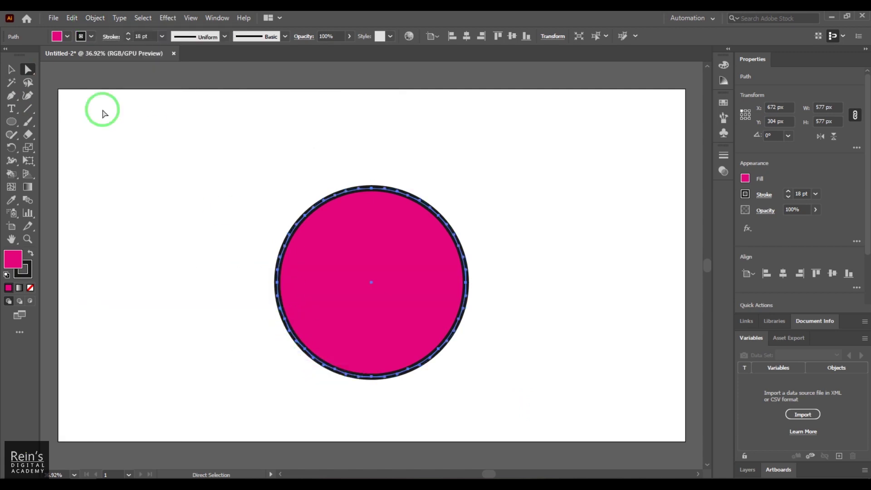
# Shrink the circle to about three quarters of its size
pyautogui.click(11, 69)
pyautogui.click(478, 216)
pyautogui.click(385, 216)
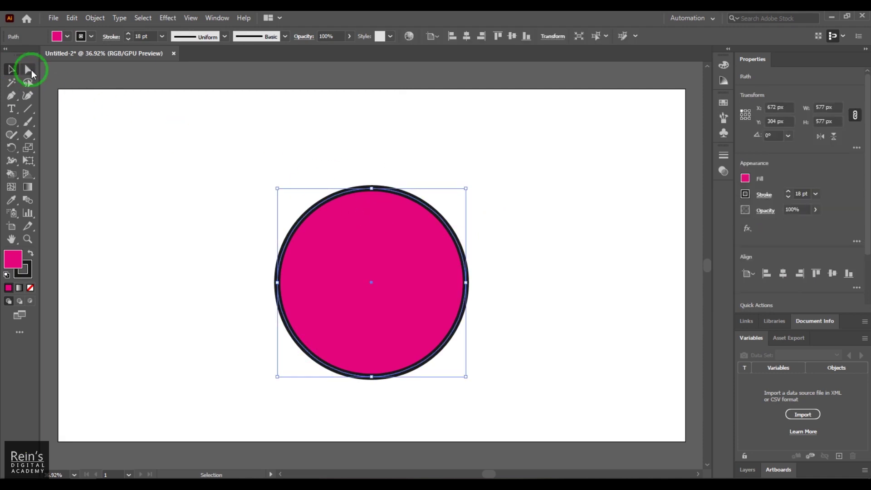
pyautogui.click(28, 69)
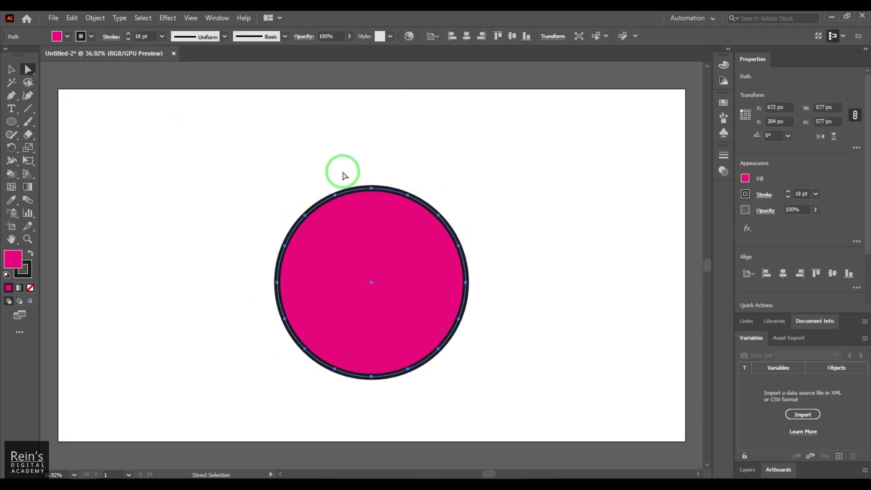
pyautogui.click(11, 68)
pyautogui.click(254, 207)
pyautogui.moveTo(168, 128); pyautogui.dragTo(546, 394)
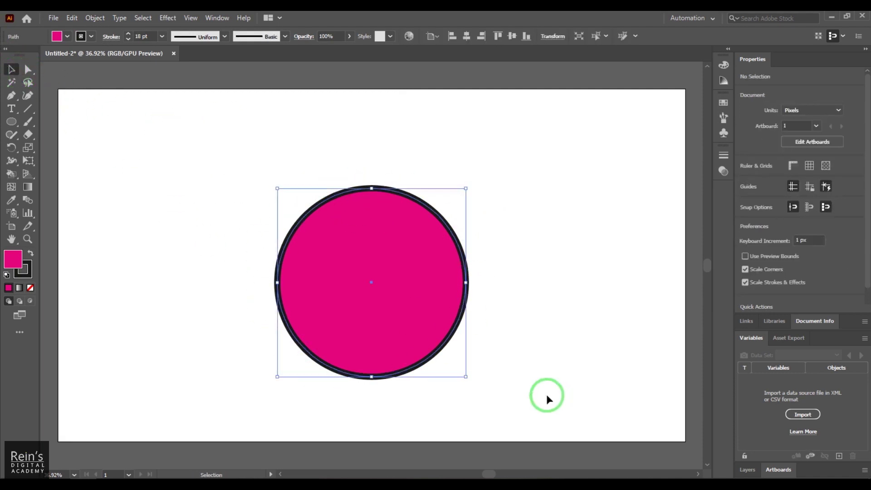
pyautogui.moveTo(467, 189); pyautogui.dragTo(432, 199)
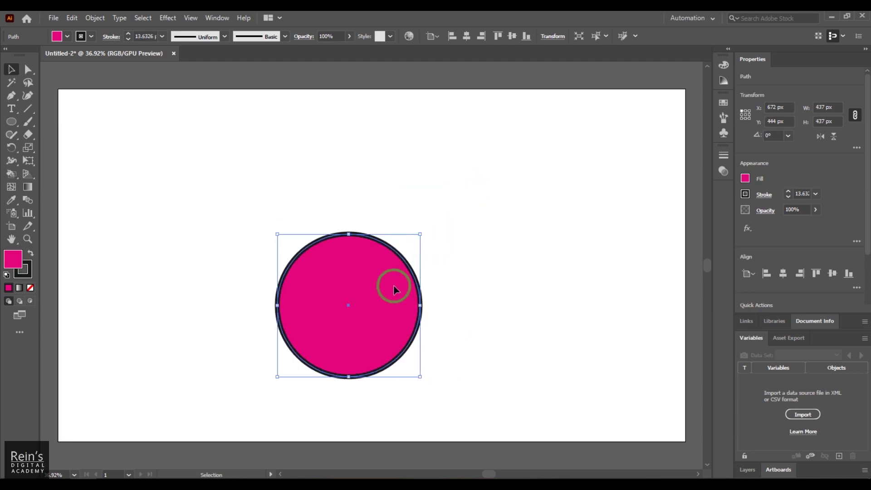
# Apply a Pucker & Bloat distortion to turn the circle into a spiky star
pyautogui.click(168, 19)
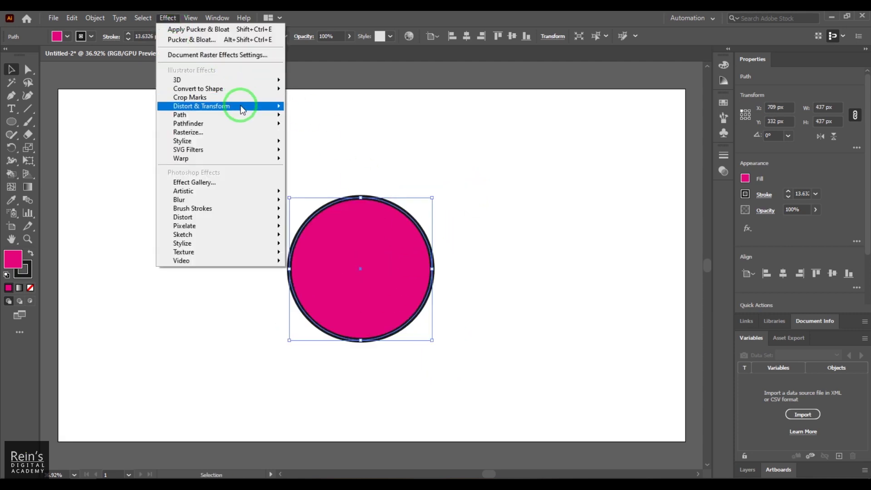
pyautogui.click(315, 121)
pyautogui.click(547, 213)
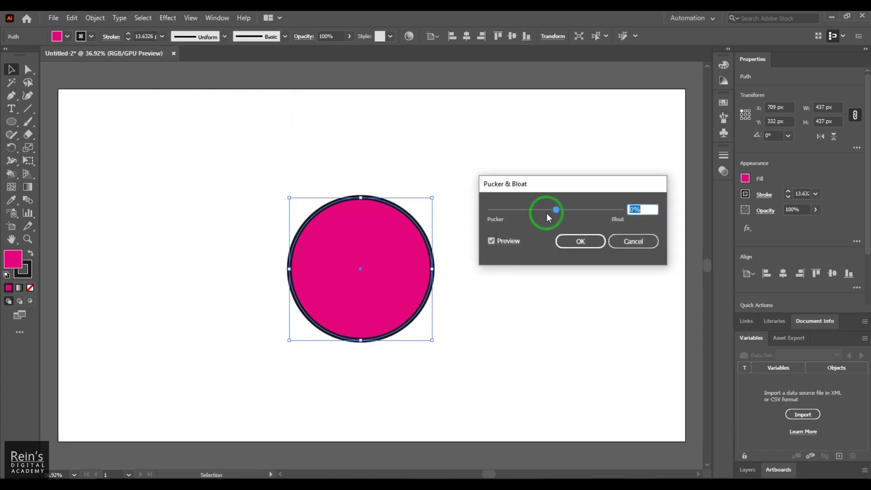
pyautogui.moveTo(554, 211)
pyautogui.mouseDown()
pyautogui.moveTo(515, 206)
pyautogui.moveTo(579, 214)
pyautogui.moveTo(565, 215)
pyautogui.mouseUp()
pyautogui.click(586, 246)
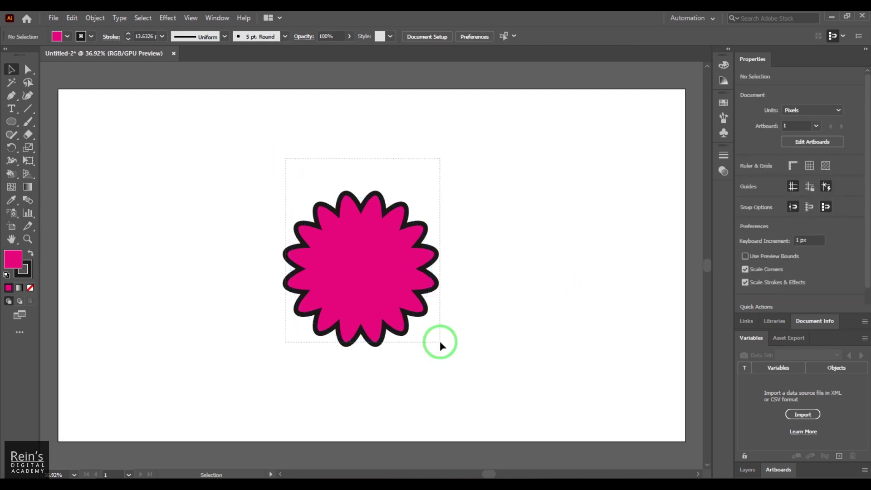
# Add a second Pucker & Bloat with a 61% bloat for long, thin petals
pyautogui.click(167, 18)
pyautogui.moveTo(201, 106)
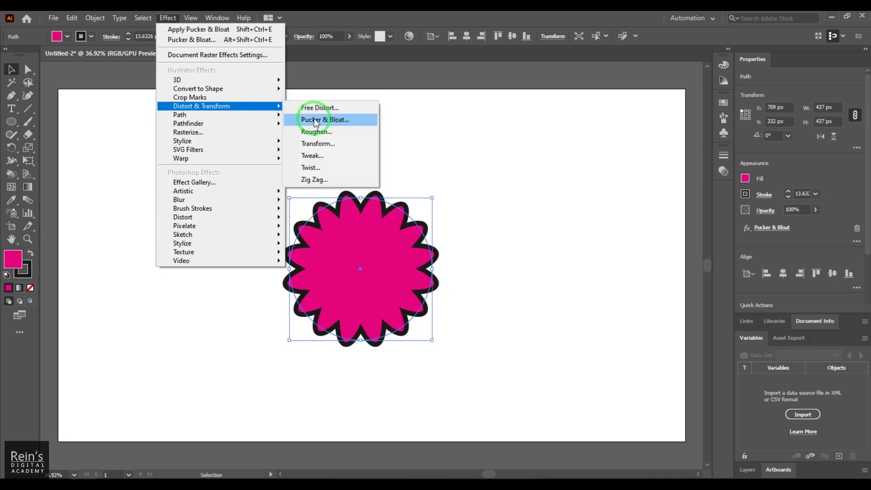
pyautogui.click(317, 119)
pyautogui.click(480, 273)
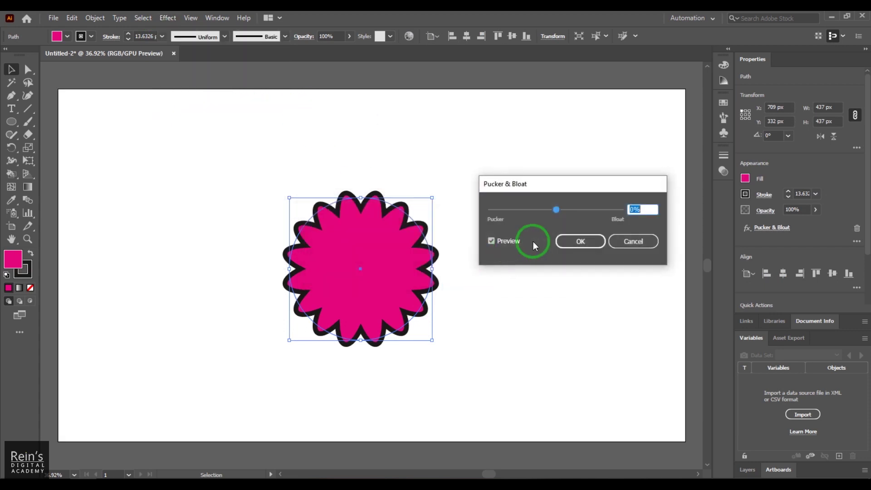
pyautogui.moveTo(557, 212); pyautogui.dragTo(577, 215)
pyautogui.click(581, 243)
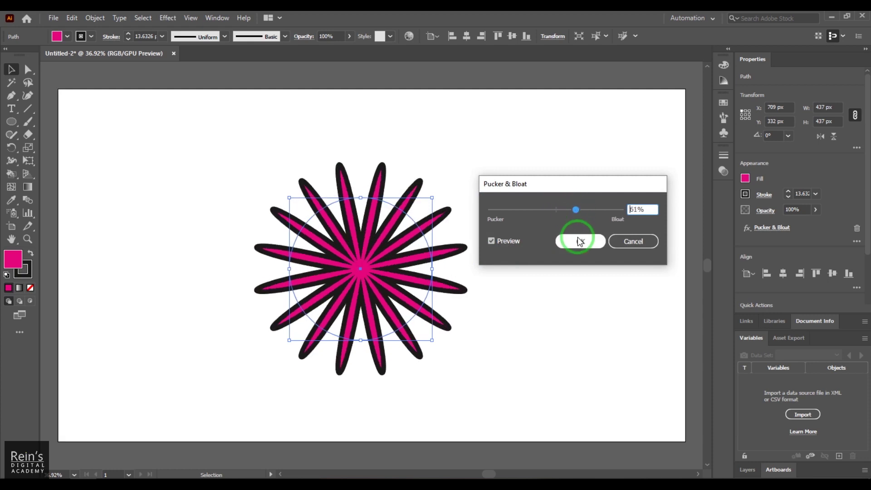
pyautogui.click(318, 224)
pyautogui.click(450, 310)
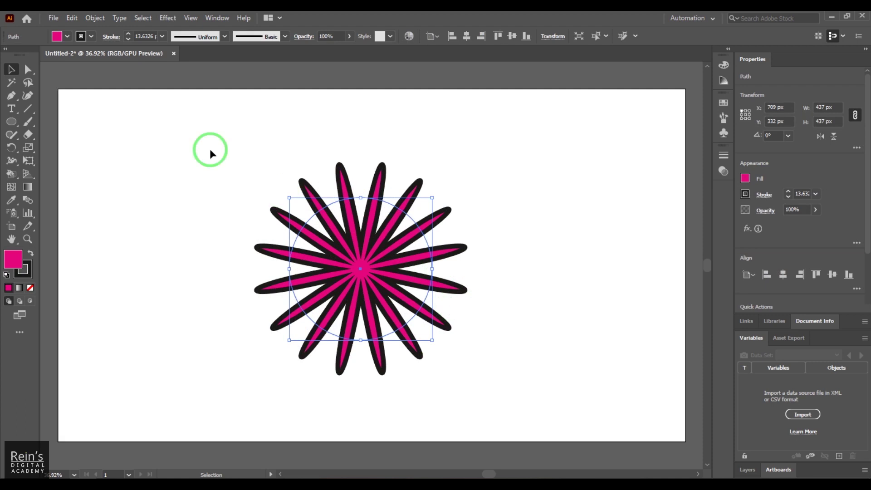
# Give the starburst a red 1 pt outline and a red fill
pyautogui.click(91, 37)
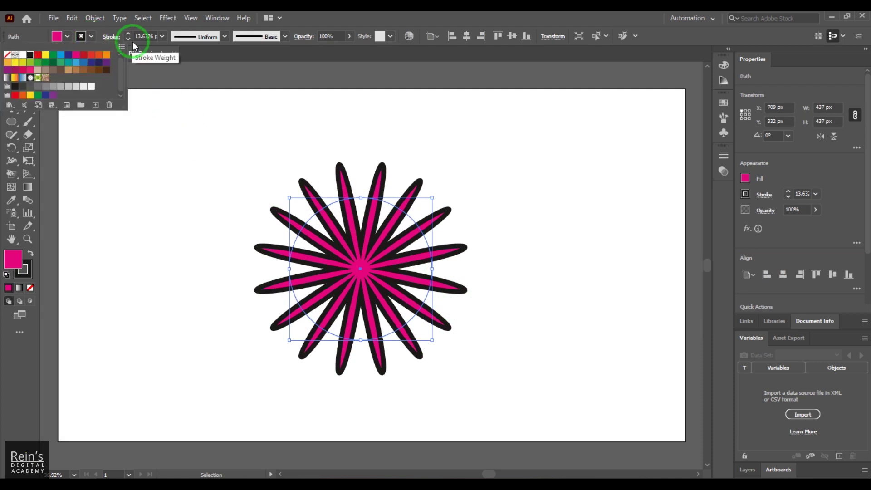
pyautogui.click(91, 56)
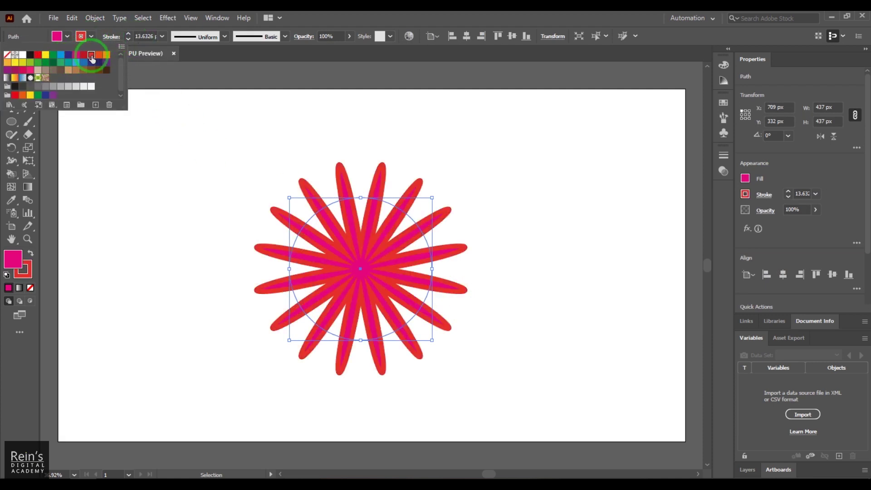
pyautogui.click(155, 36)
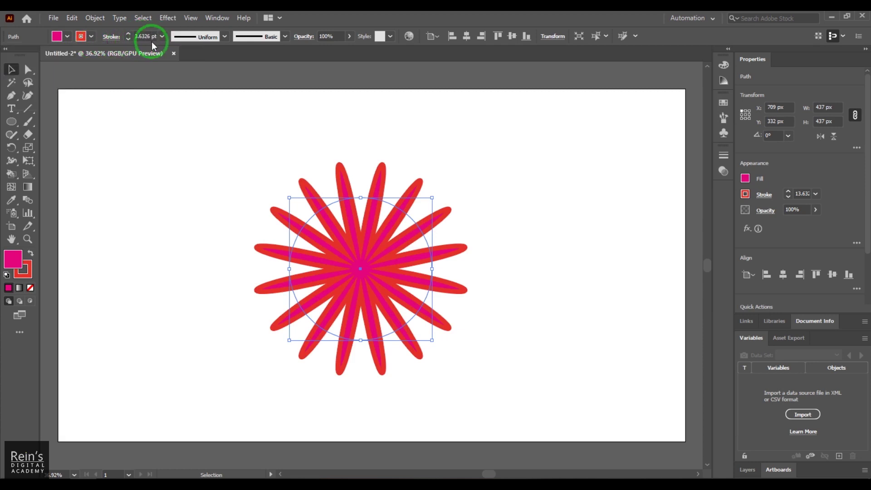
pyautogui.doubleClick(145, 36)
pyautogui.write('16')
pyautogui.press('Return')
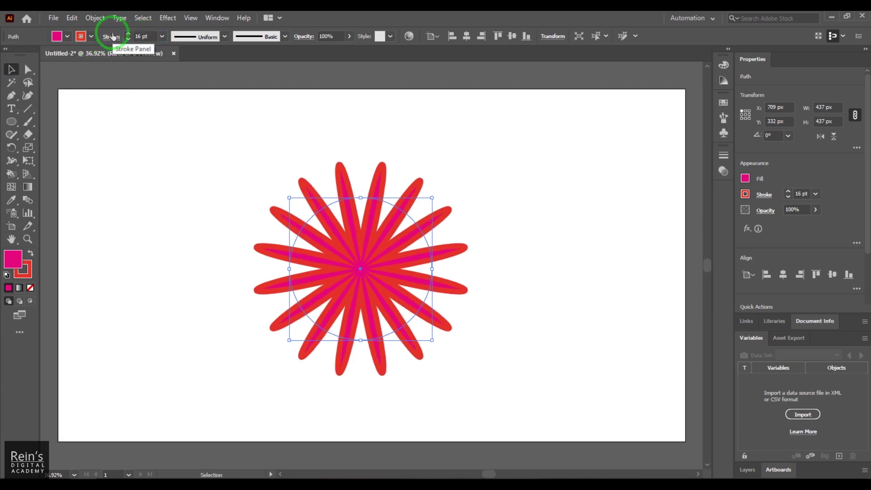
pyautogui.doubleClick(152, 36)
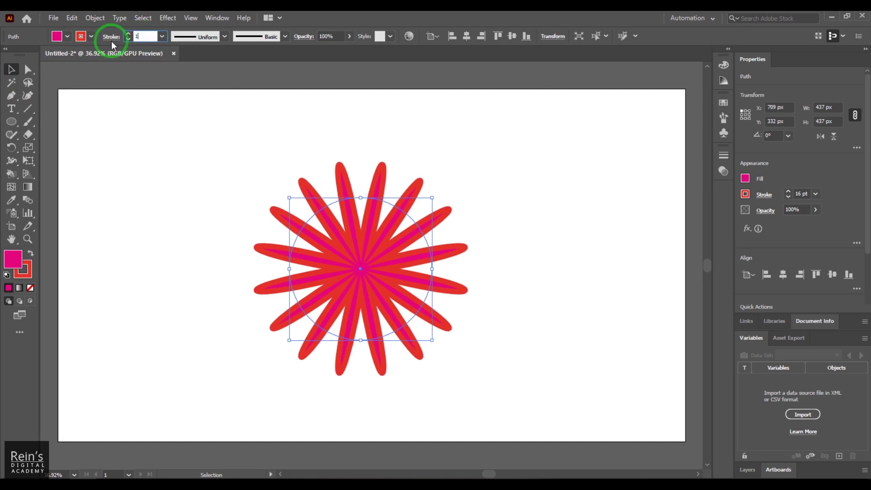
pyautogui.press('Return')
pyautogui.click(57, 36)
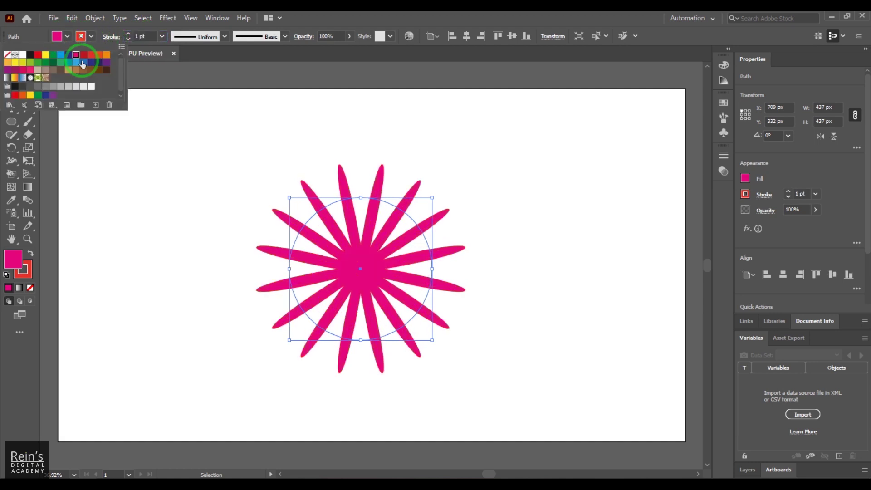
pyautogui.click(92, 58)
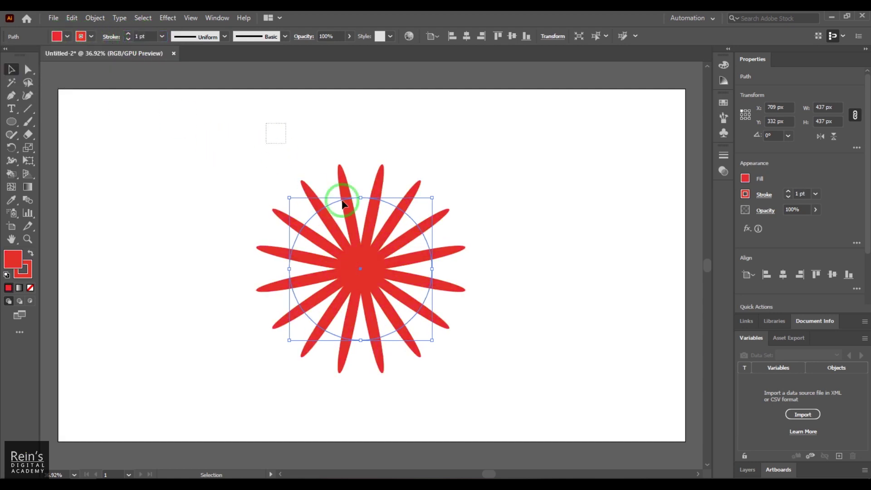
# Duplicate the starburst, rotate the copy, and centre the two together
pyautogui.moveTo(384, 277); pyautogui.dragTo(460, 277)
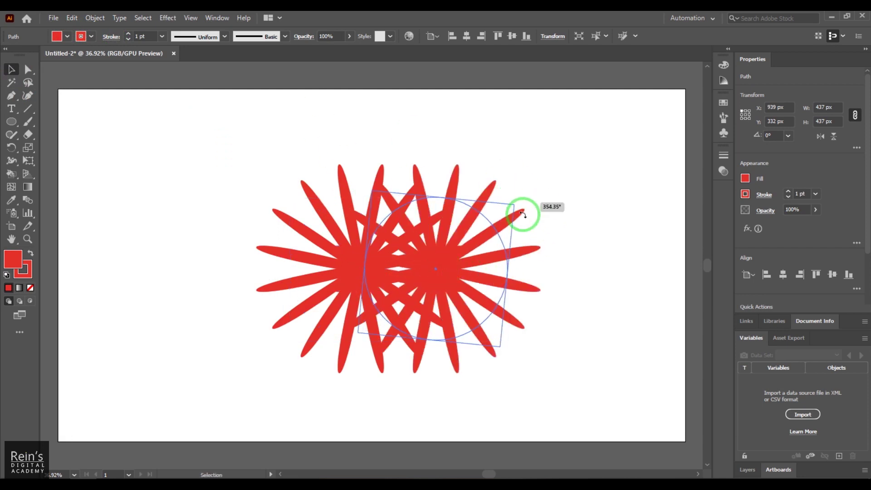
pyautogui.moveTo(514, 196); pyautogui.dragTo(527, 234)
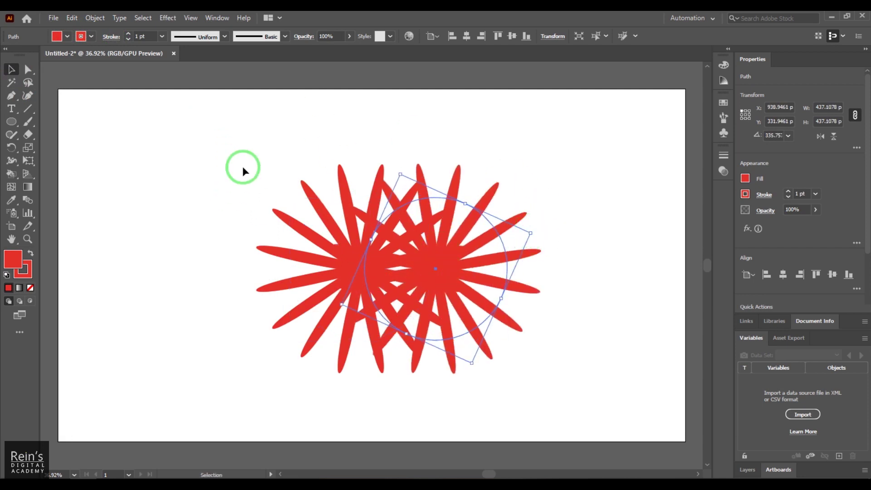
pyautogui.moveTo(241, 168); pyautogui.dragTo(457, 171)
pyautogui.click(469, 39)
pyautogui.click(519, 154)
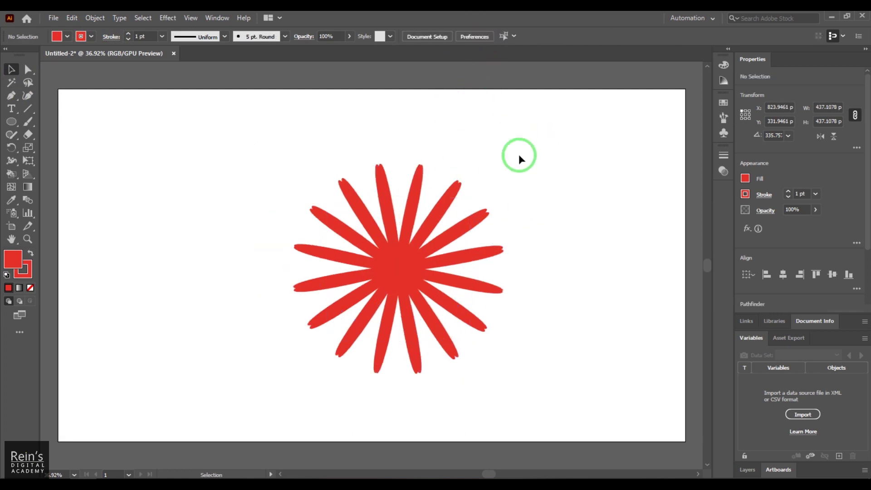
# Rotate the top star further and recolour its fill orange
pyautogui.click(384, 181)
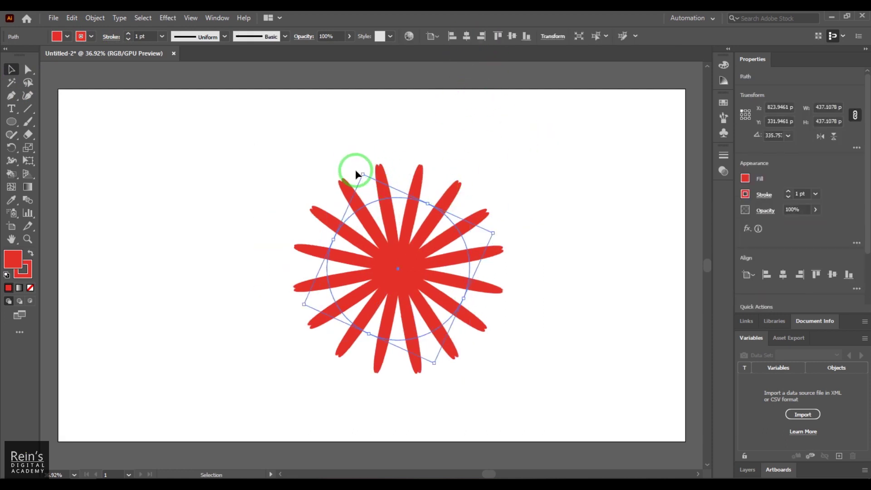
pyautogui.moveTo(362, 171)
pyautogui.mouseDown()
pyautogui.moveTo(374, 171)
pyautogui.moveTo(373, 185)
pyautogui.mouseUp()
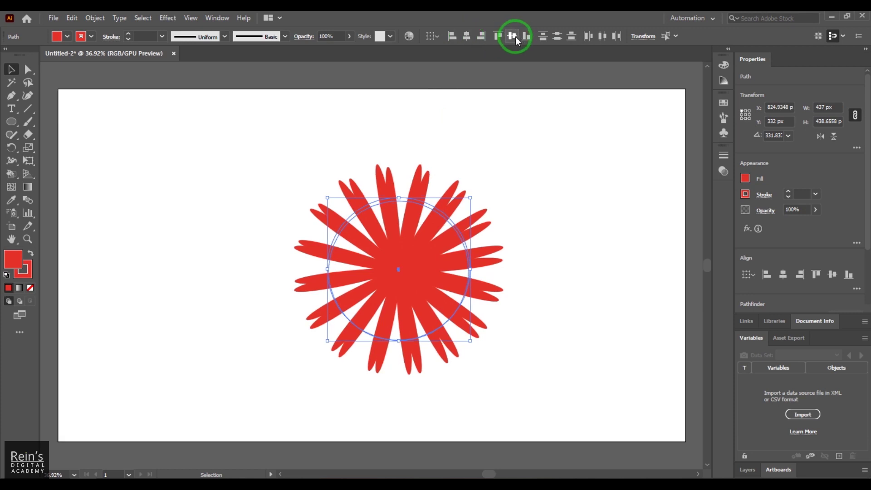
pyautogui.click(526, 136)
pyautogui.click(381, 182)
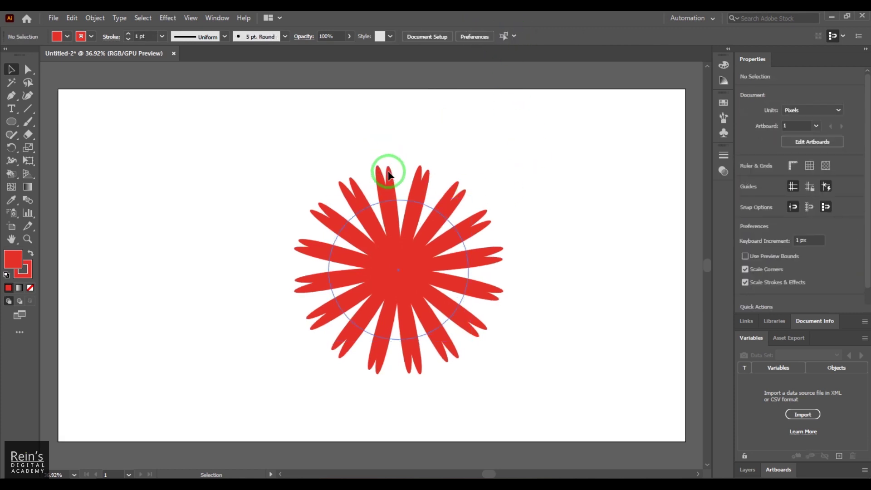
pyautogui.click(385, 170)
pyautogui.doubleClick(10, 258)
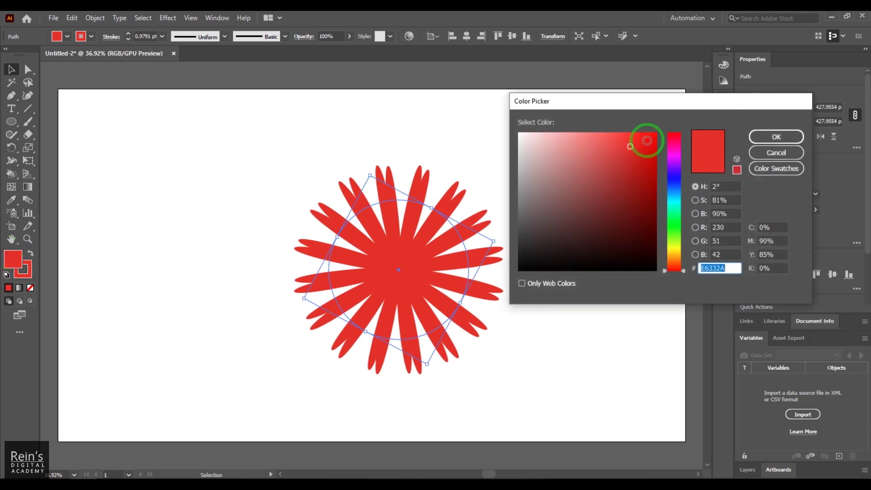
pyautogui.click(674, 263)
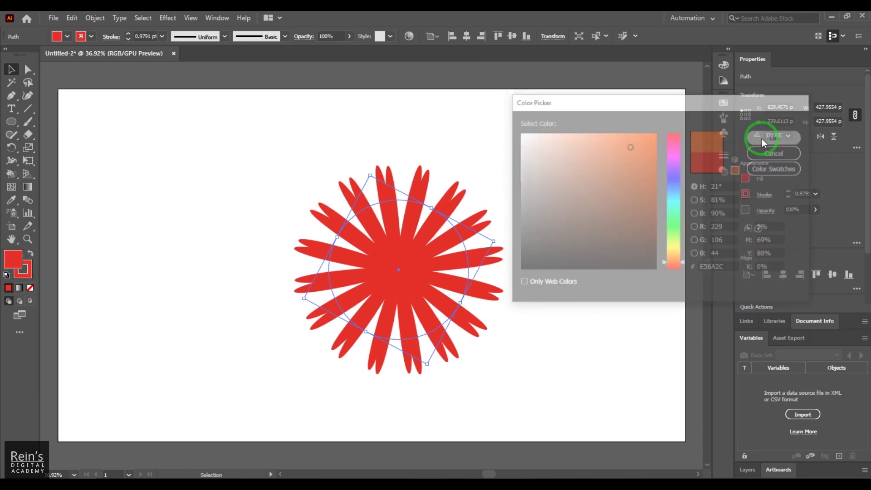
pyautogui.click(762, 138)
pyautogui.click(584, 162)
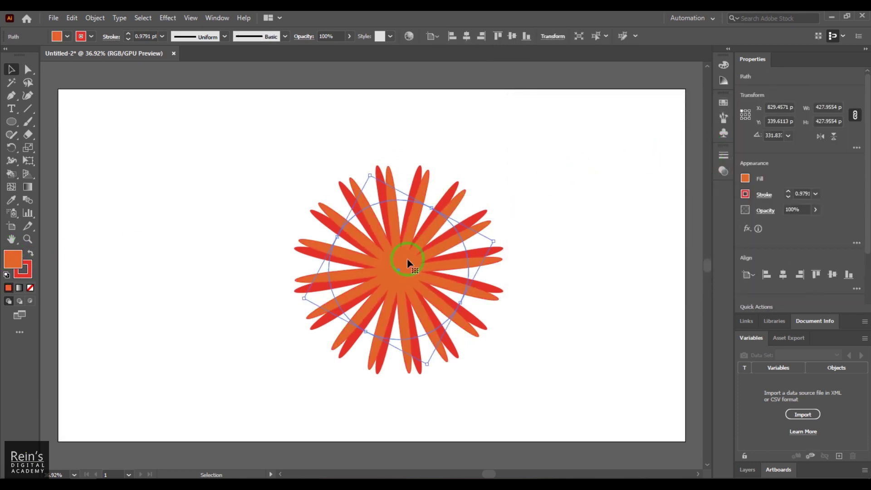
# Add a rotated, centred copy of the star with a lighter orange fill
pyautogui.keyDown('alt'); pyautogui.moveTo(405, 259); pyautogui.dragTo(441, 258); pyautogui.keyUp('alt')
pyautogui.moveTo(398, 164); pyautogui.dragTo(393, 168)
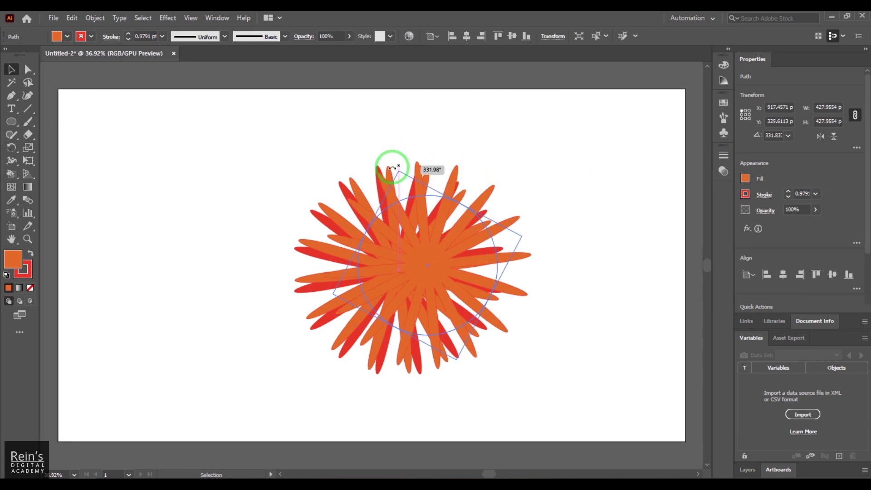
pyautogui.moveTo(421, 236); pyautogui.dragTo(393, 274)
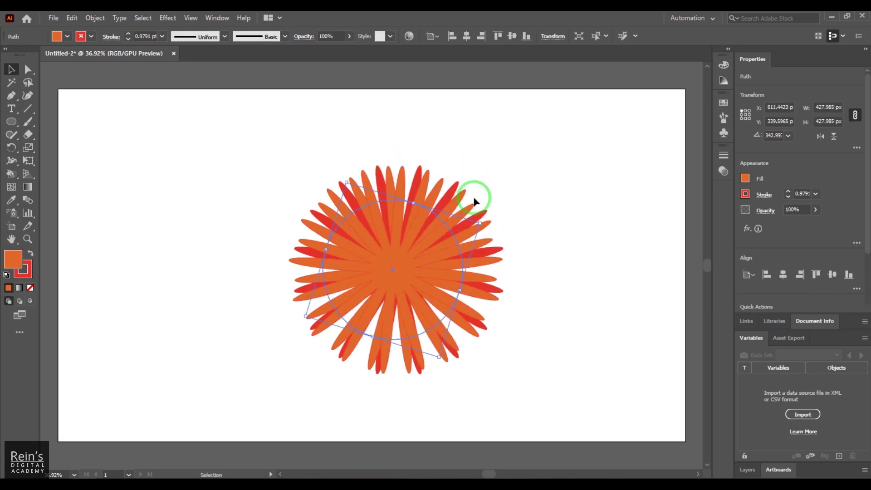
pyautogui.doubleClick(14, 264)
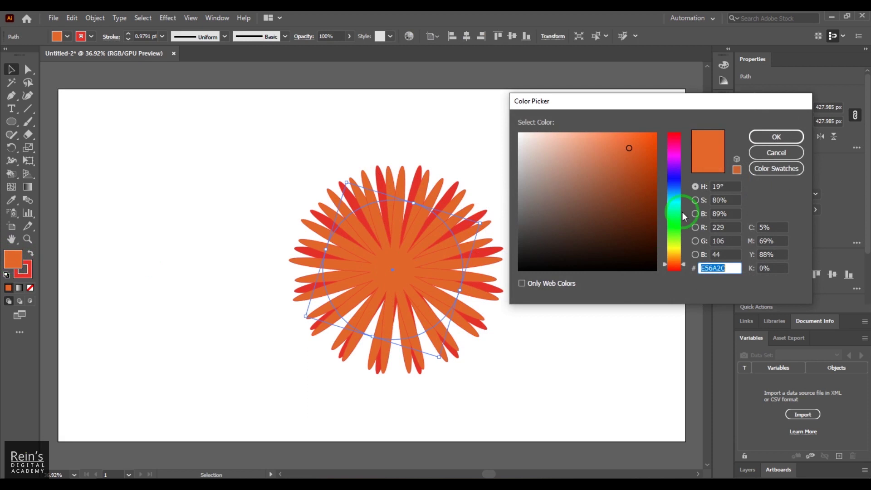
pyautogui.moveTo(667, 258); pyautogui.dragTo(674, 260)
pyautogui.click(775, 136)
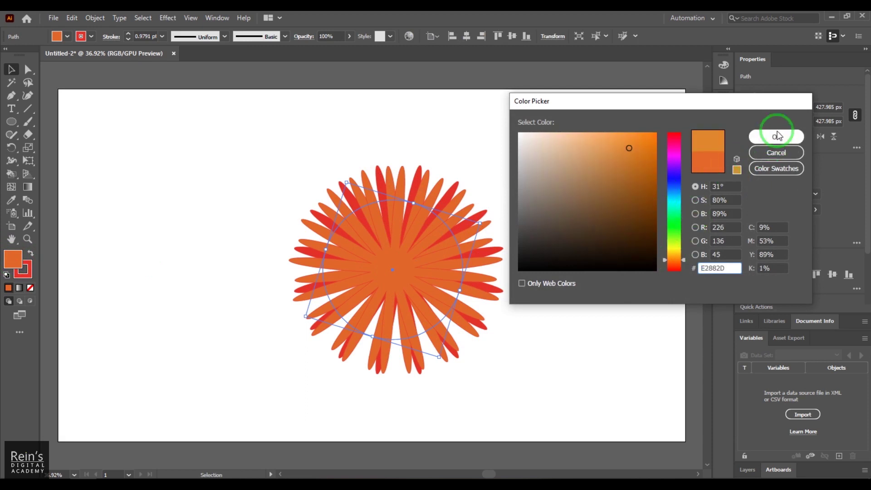
# Offset and rotate the top copy, make it yellow-orange, and select all layers
pyautogui.click(467, 124)
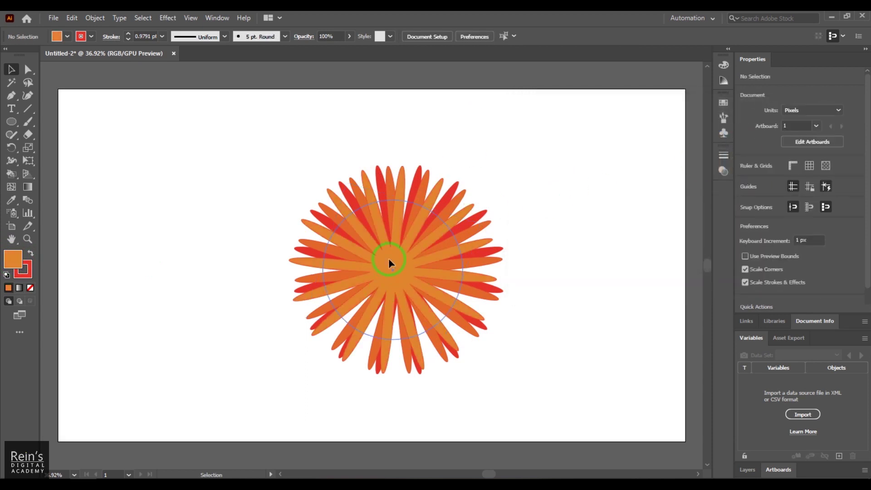
pyautogui.click(388, 218)
pyautogui.click(389, 271)
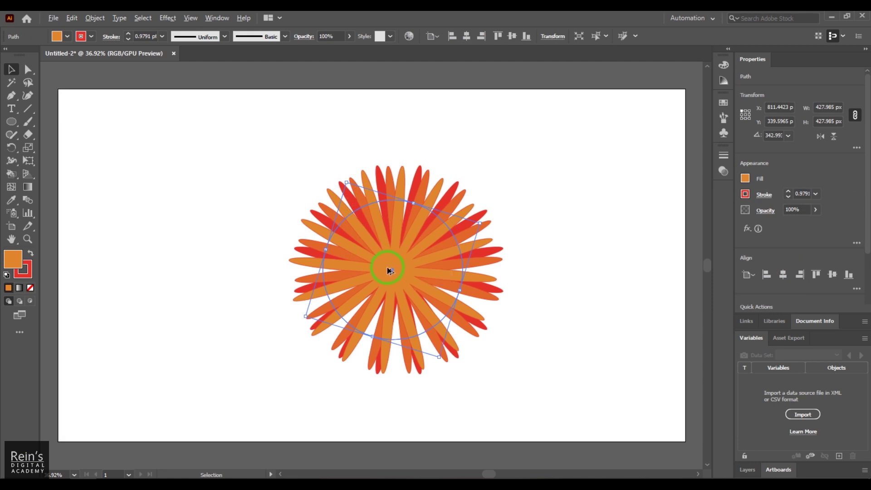
pyautogui.moveTo(392, 276); pyautogui.dragTo(398, 282)
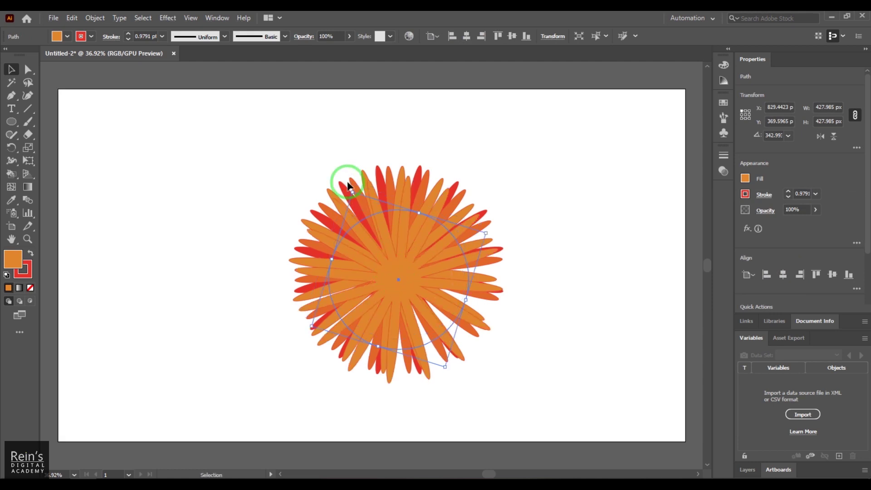
pyautogui.moveTo(349, 187); pyautogui.dragTo(355, 222)
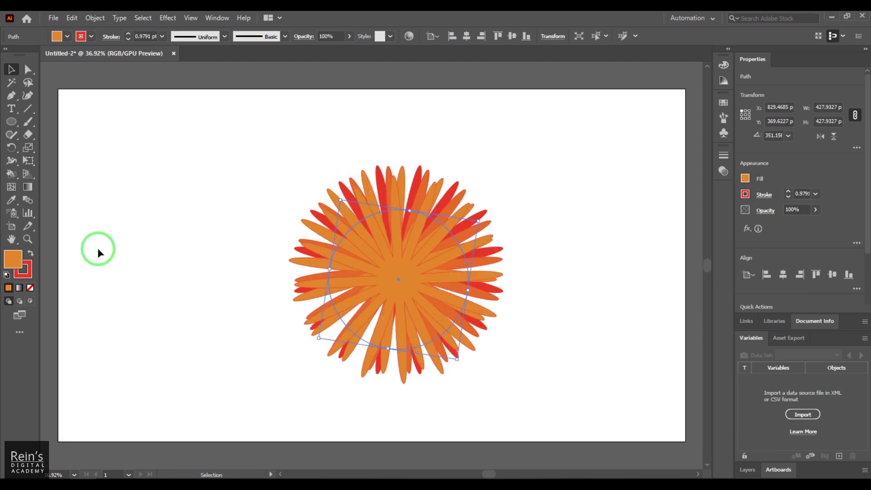
pyautogui.doubleClick(13, 257)
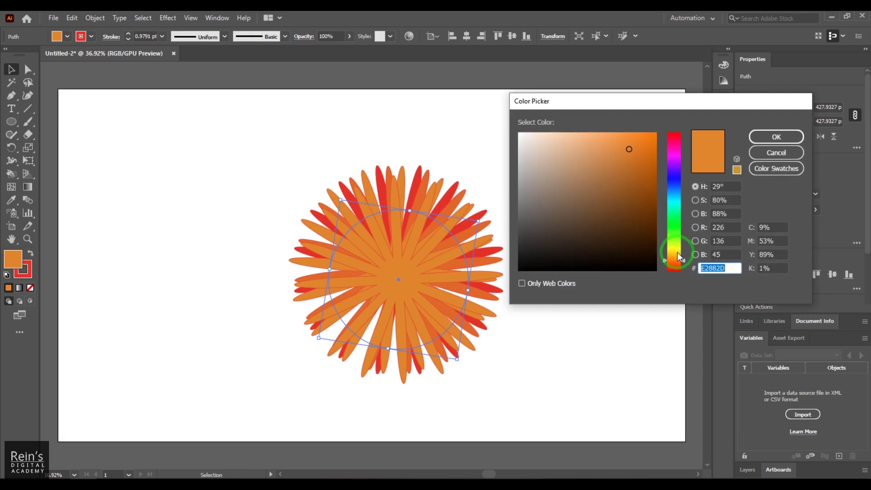
pyautogui.click(677, 256)
pyautogui.moveTo(628, 147); pyautogui.dragTo(620, 142)
pyautogui.click(777, 137)
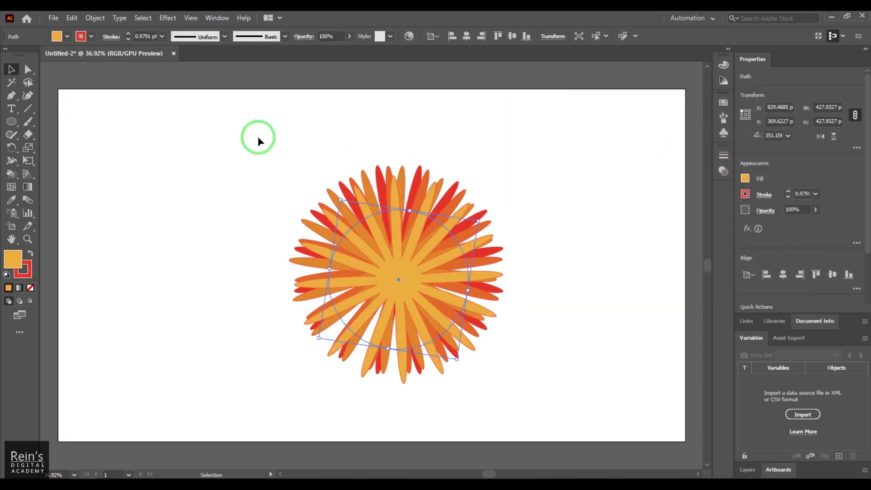
pyautogui.hotkey('ctrl', 'a')
# Align the flower layers' horizontal and vertical centres and rotate the inner circle path
pyautogui.click(468, 39)
pyautogui.click(514, 37)
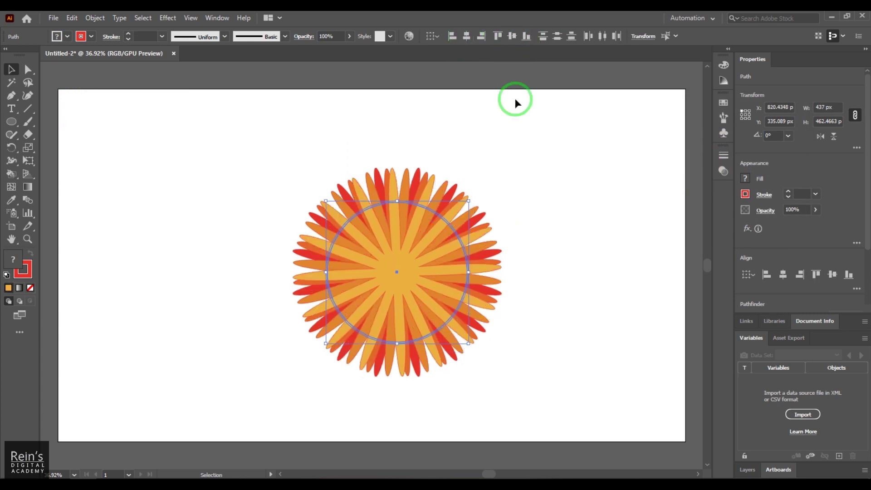
pyautogui.click(549, 163)
pyautogui.click(390, 260)
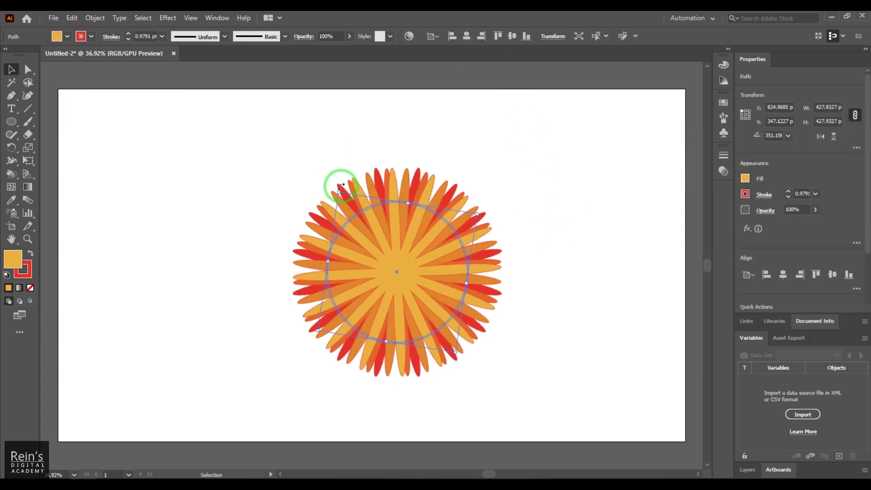
pyautogui.moveTo(338, 188); pyautogui.dragTo(343, 193)
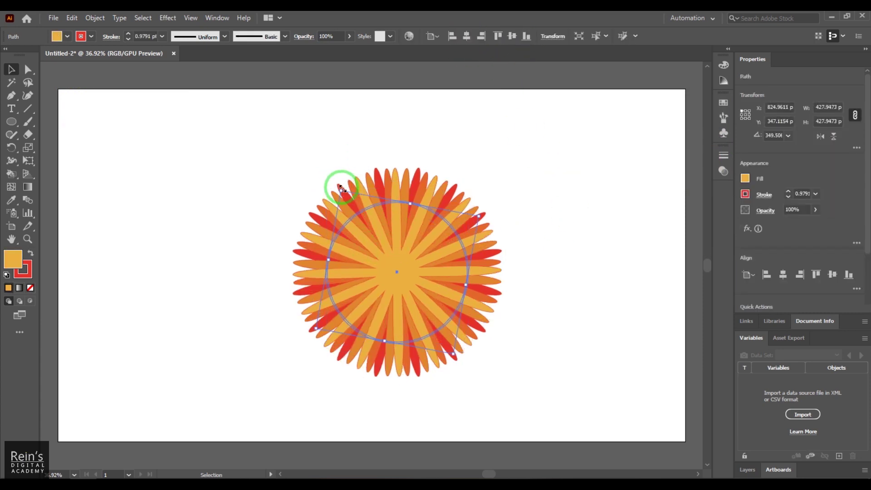
pyautogui.click(319, 152)
pyautogui.click(409, 229)
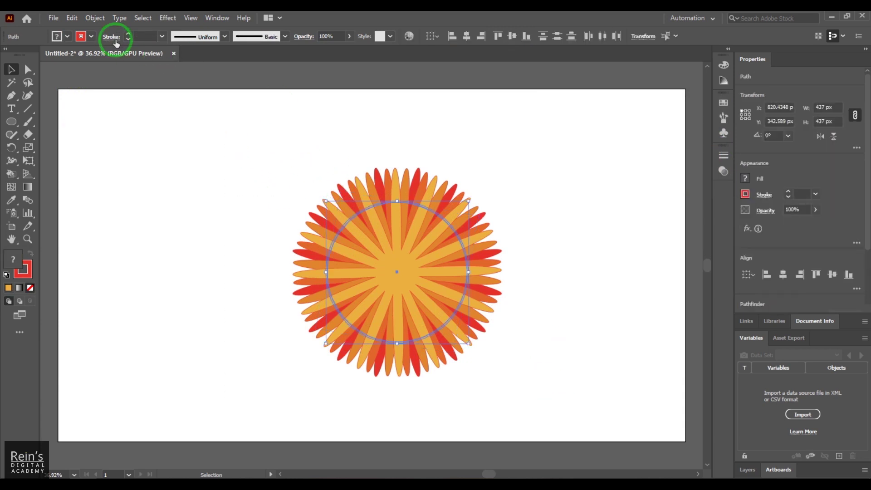
# Set the circle path's stroke to None and marquee-select the whole flower
pyautogui.click(81, 36)
pyautogui.click(12, 55)
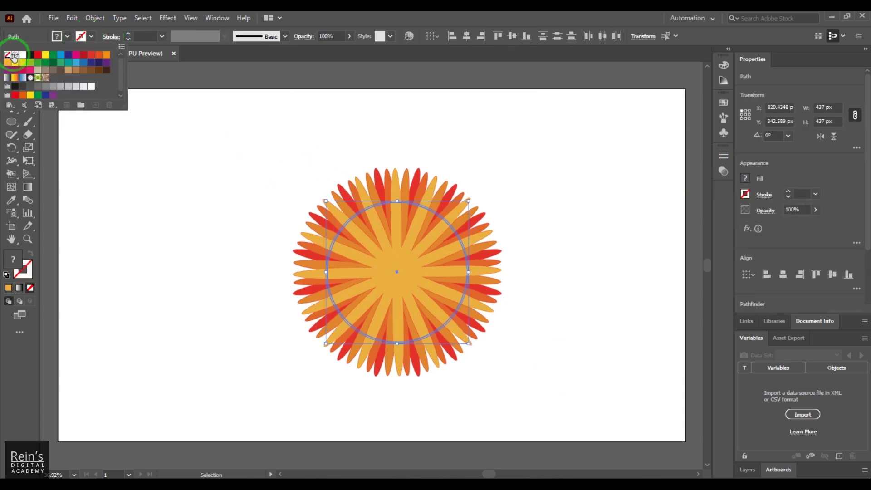
pyautogui.click(590, 299)
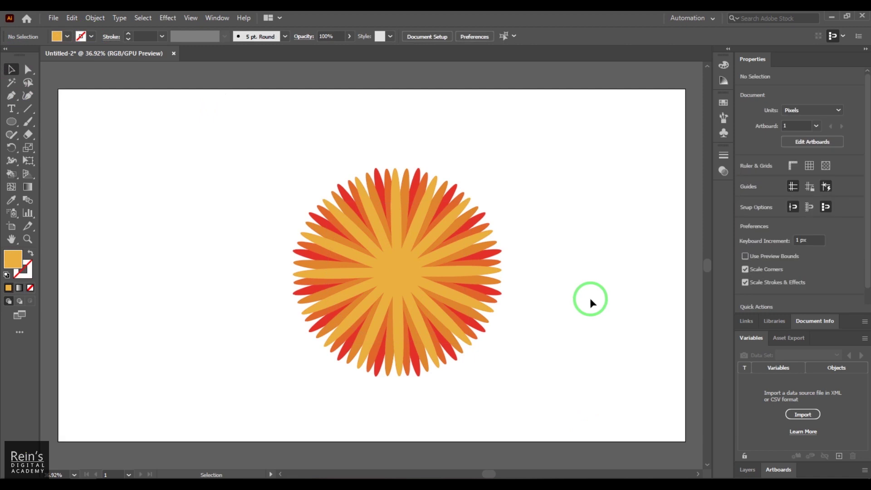
pyautogui.moveTo(175, 177); pyautogui.dragTo(636, 464)
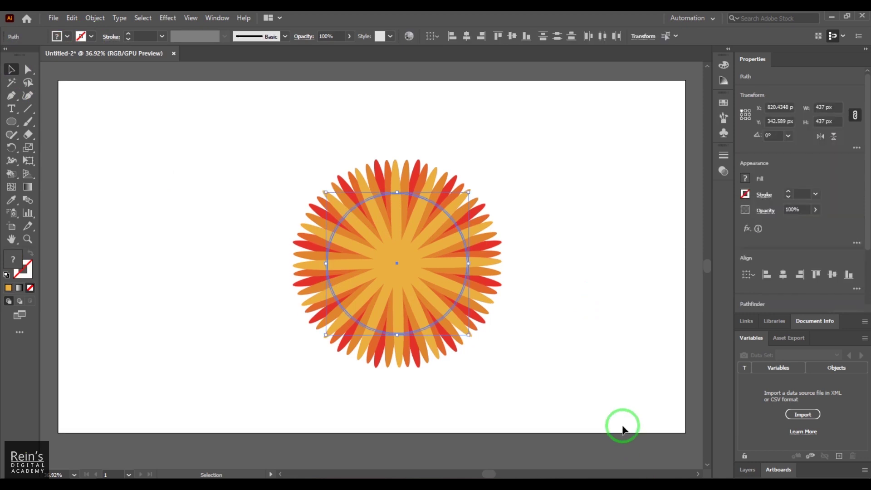
pyautogui.click(607, 359)
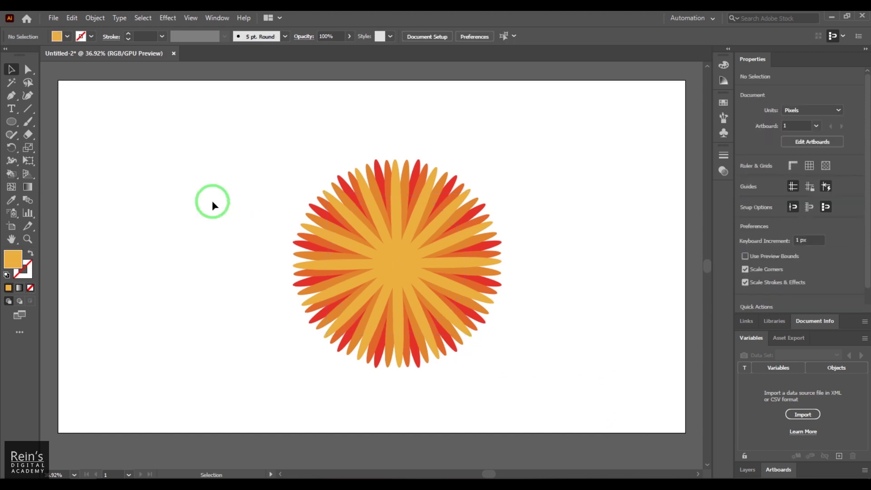
pyautogui.moveTo(212, 200); pyautogui.dragTo(627, 454)
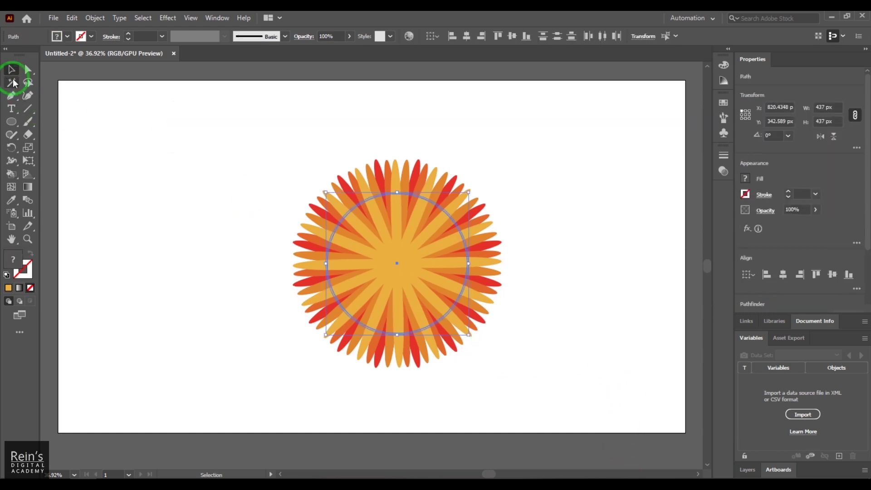
# Delete the flower, draw an orange hexagon, and move it to the artboard centre
pyautogui.press('Delete')
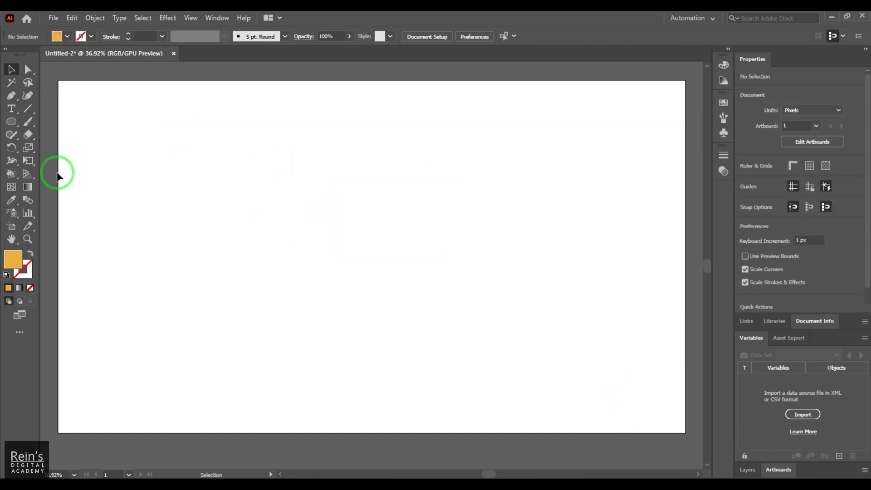
pyautogui.click(11, 124)
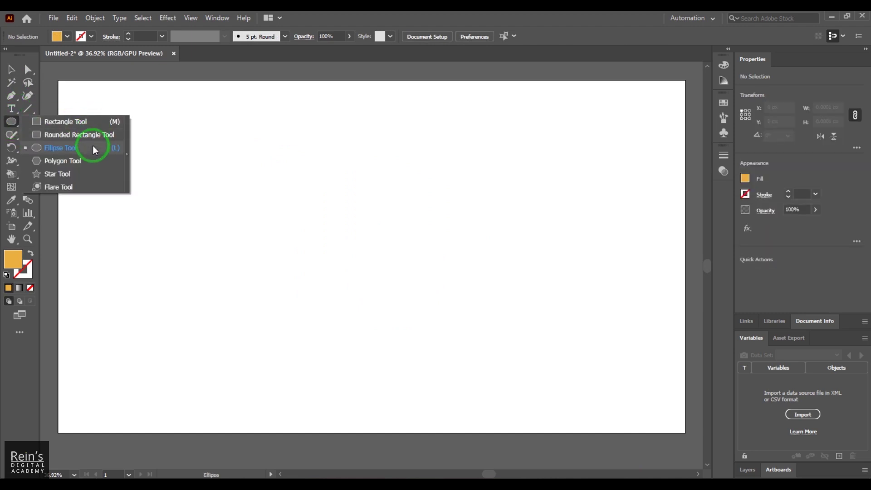
pyautogui.click(93, 158)
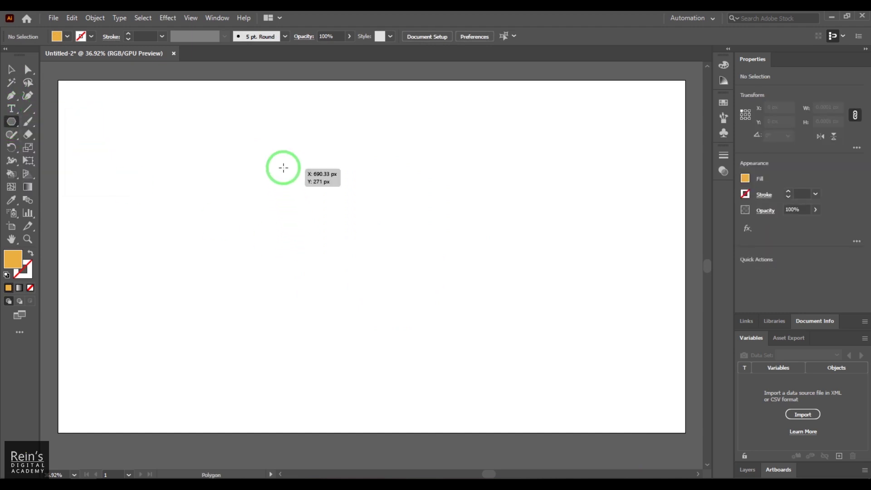
pyautogui.moveTo(284, 168); pyautogui.dragTo(351, 230)
pyautogui.click(12, 70)
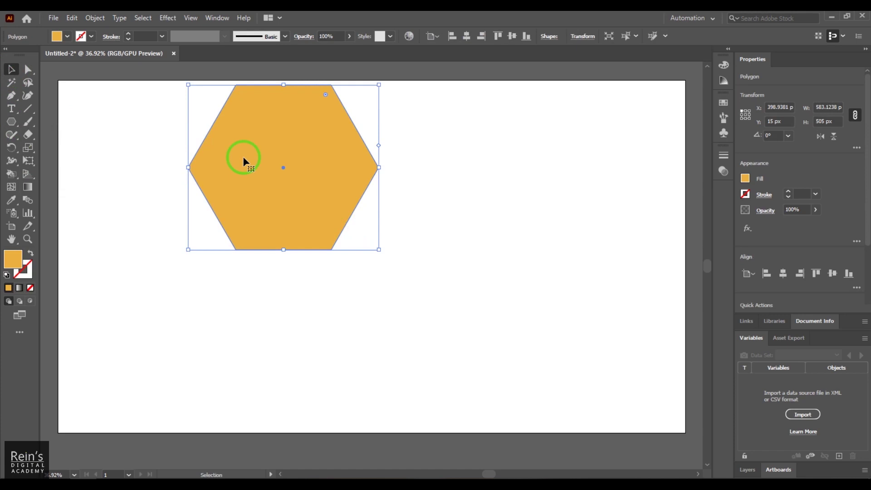
pyautogui.moveTo(243, 161); pyautogui.dragTo(353, 261)
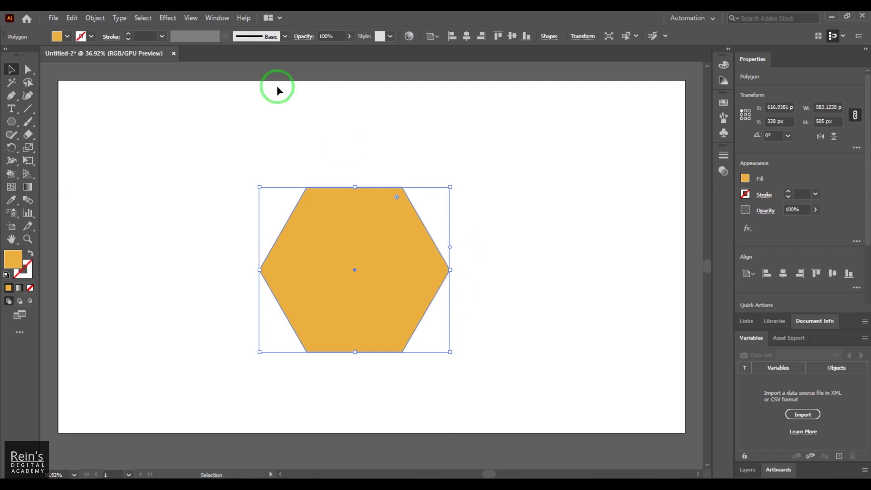
# Bloat the hexagon by 41% with Pucker & Bloat
pyautogui.click(167, 18)
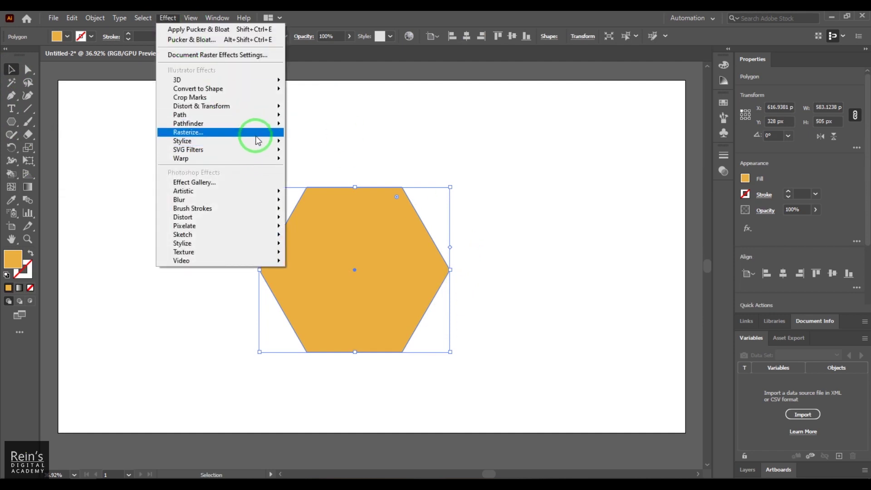
pyautogui.moveTo(202, 107)
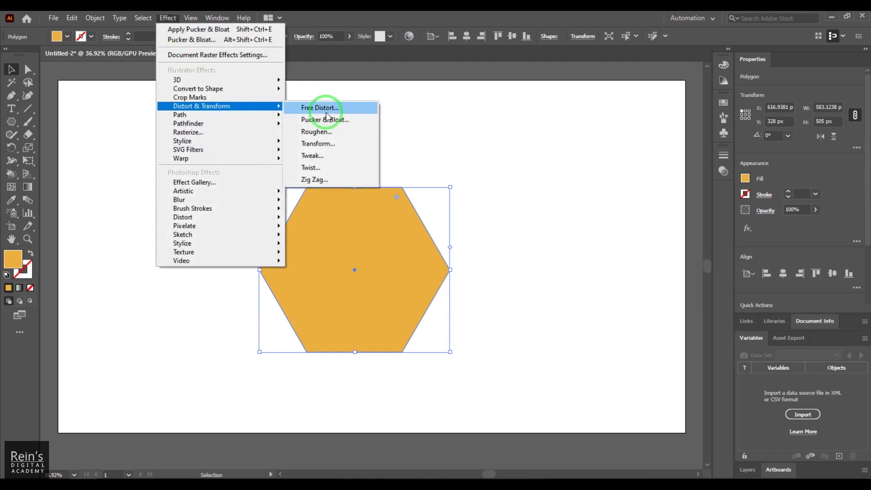
pyautogui.click(327, 120)
pyautogui.moveTo(539, 213); pyautogui.dragTo(569, 210)
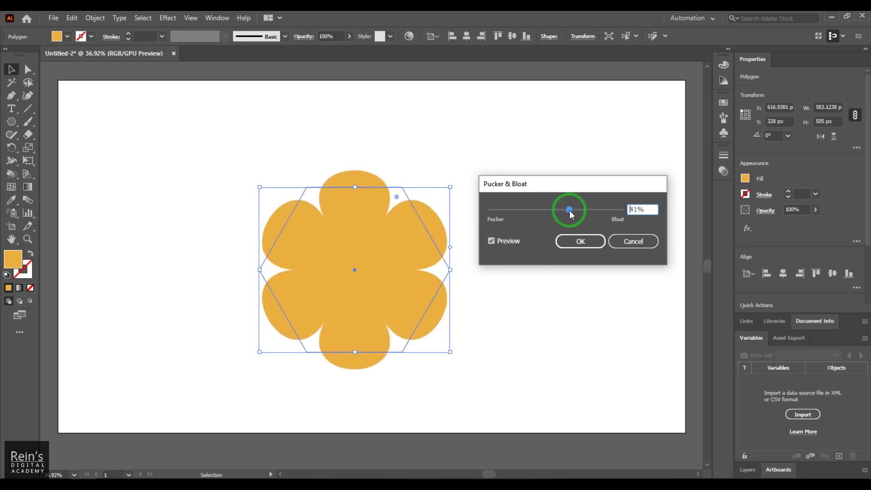
pyautogui.click(570, 243)
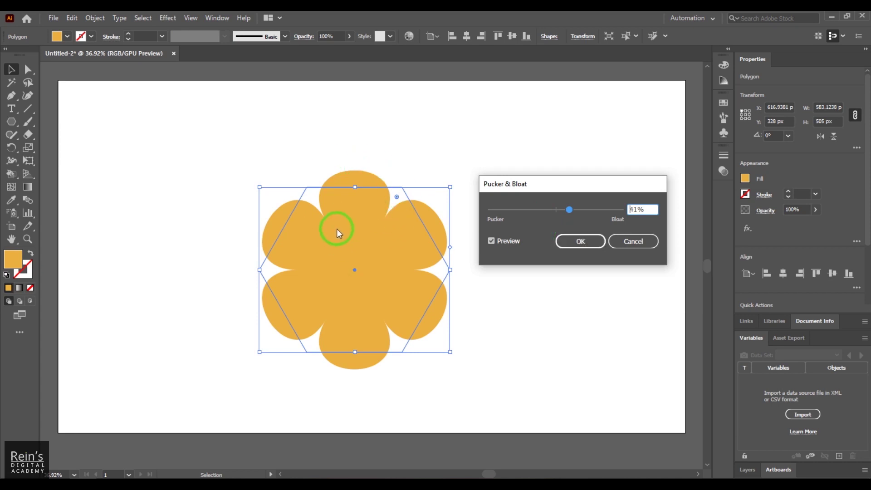
# Confirm the 41% bloat on the hexagon flower, then select and delete the flower
pyautogui.click(571, 244)
pyautogui.click(558, 346)
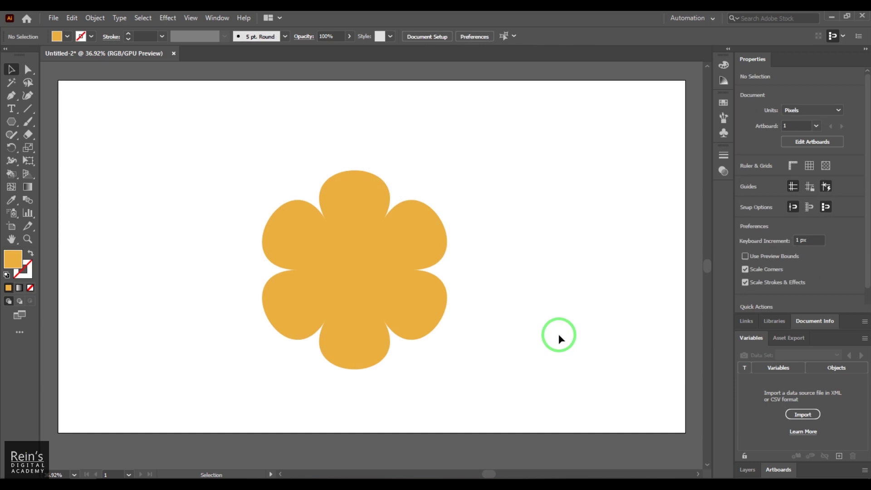
pyautogui.click(399, 353)
pyautogui.press('Delete')
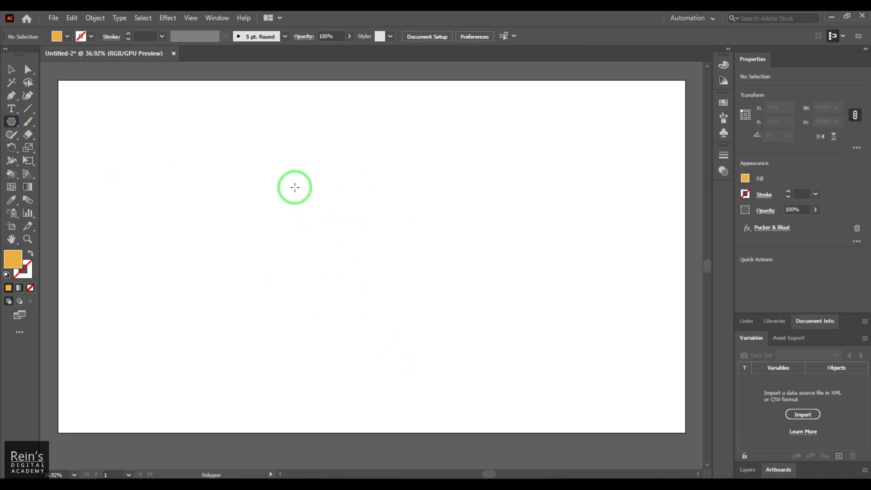
# Draw an orange 3-sided polygon and Alt-drag a copy to the right
pyautogui.moveTo(295, 188); pyautogui.dragTo(348, 249)
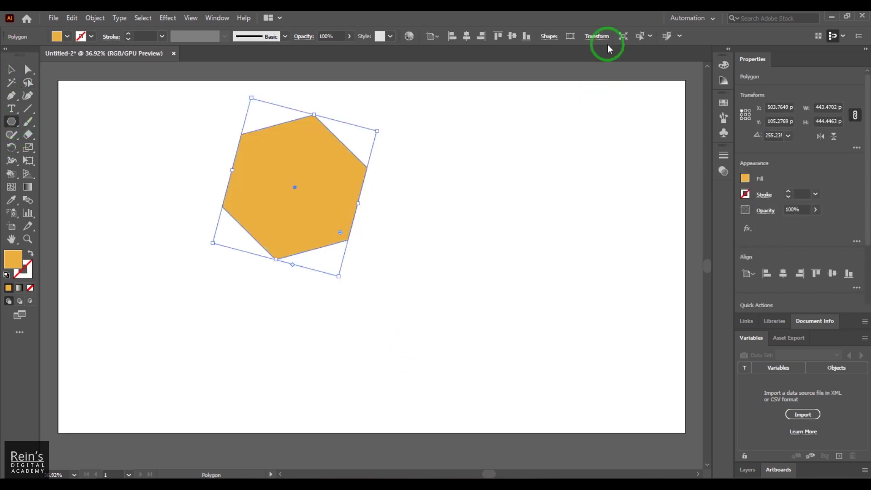
pyautogui.click(549, 35)
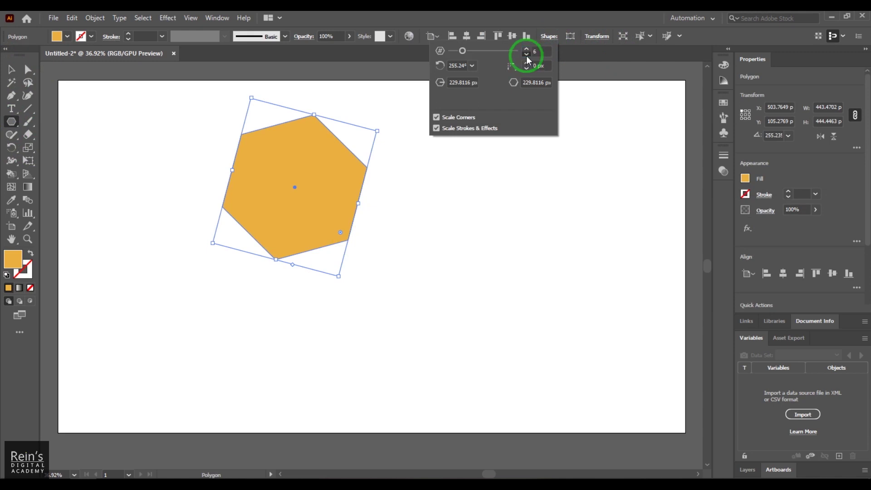
pyautogui.click(526, 54)
pyautogui.click(526, 55)
pyautogui.click(458, 214)
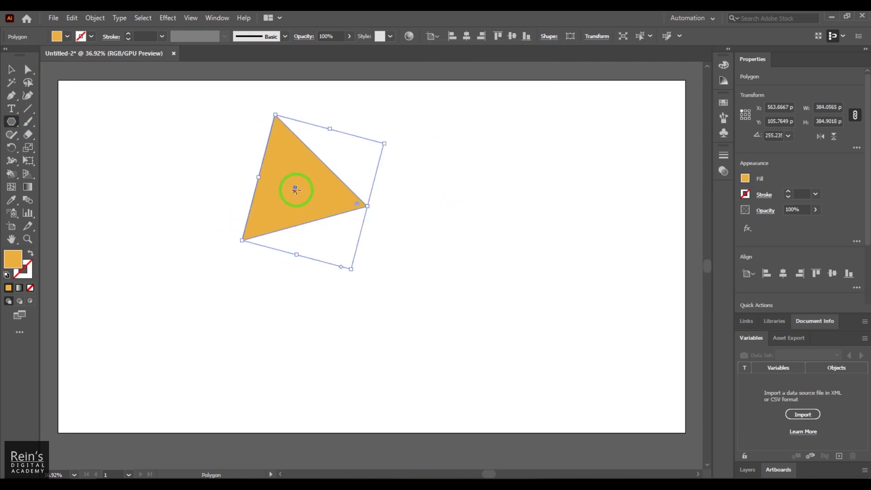
pyautogui.click(11, 69)
pyautogui.moveTo(301, 212)
pyautogui.mouseDown()
pyautogui.moveTo(370, 242)
pyautogui.moveTo(543, 201)
pyautogui.mouseUp()
# Raise the left triangle's sides to make a near-circular 12-sided polygon
pyautogui.click(252, 219)
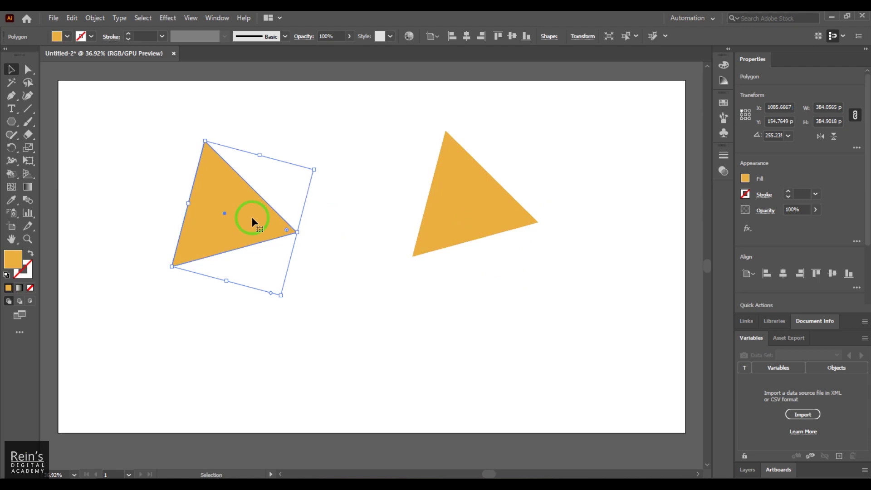
pyautogui.click(550, 37)
pyautogui.moveTo(526, 52); pyautogui.dragTo(526, 51)
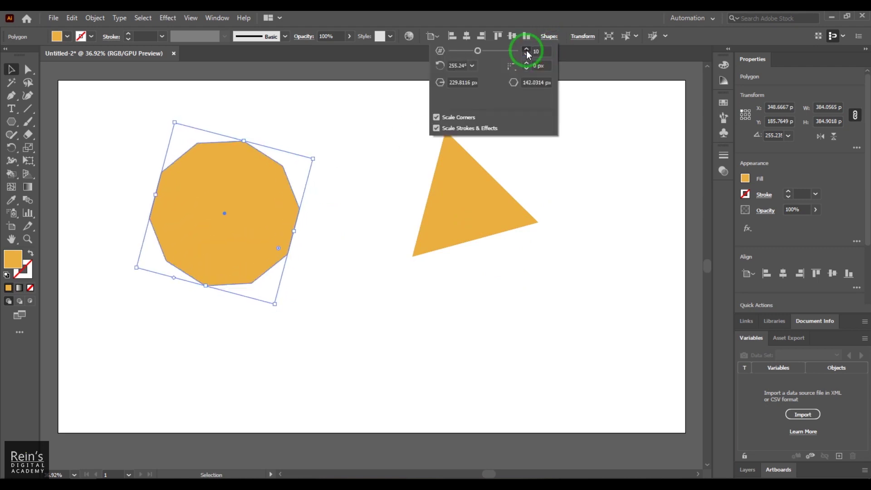
pyautogui.scroll(-4, 526, 54)
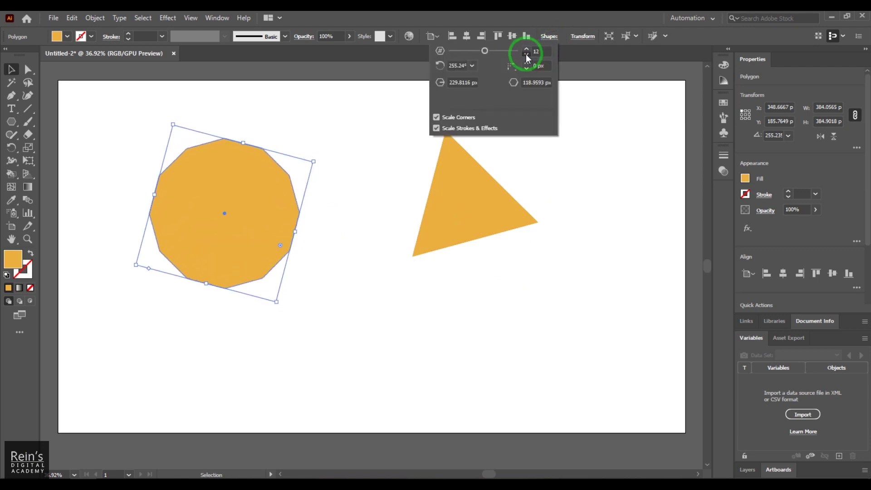
pyautogui.scroll(-4, 526, 54)
pyautogui.click(526, 54)
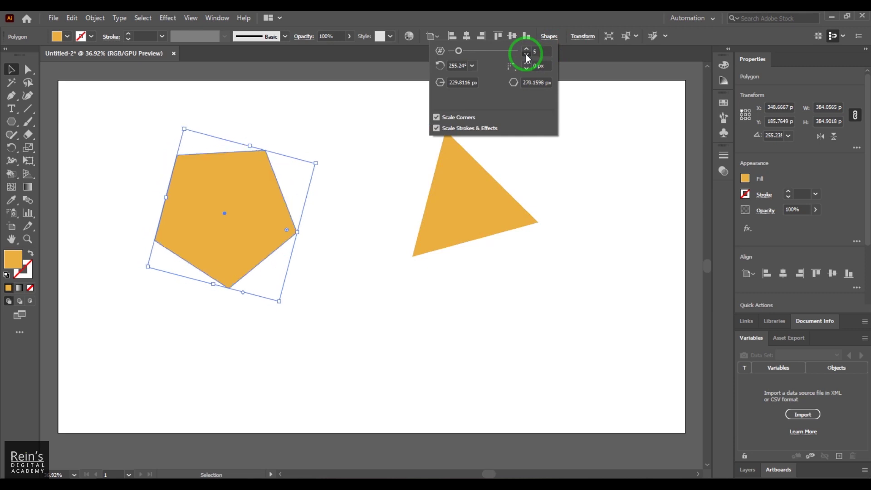
pyautogui.click(526, 54)
pyautogui.click(527, 54)
pyautogui.moveTo(527, 54); pyautogui.dragTo(330, 232)
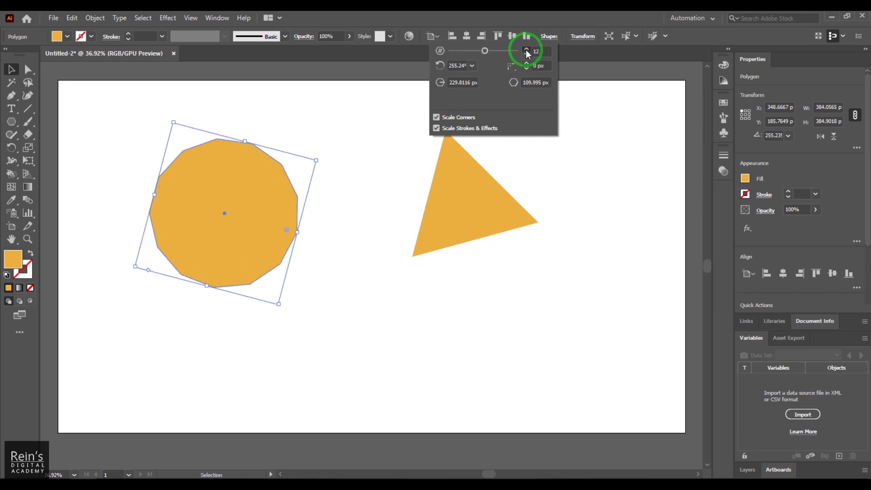
pyautogui.click(298, 106)
pyautogui.click(255, 189)
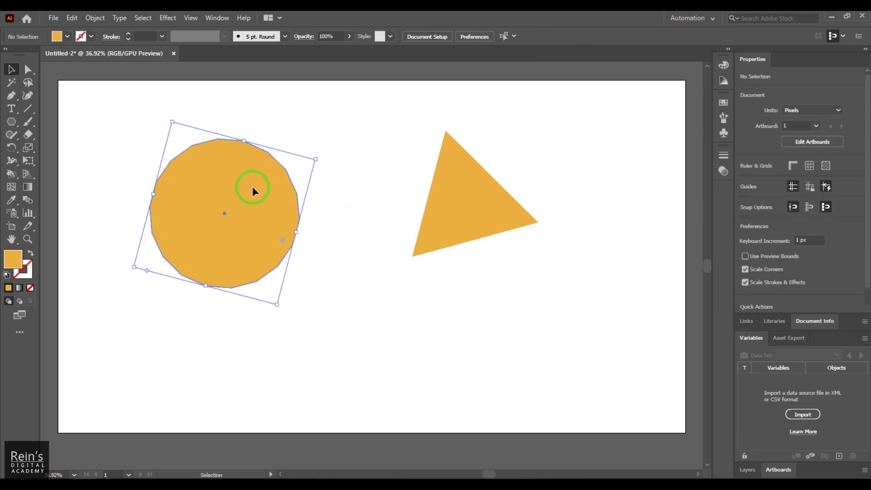
# Apply a positive Pucker & Bloat to the many-sided polygon, making a flower
pyautogui.click(175, 20)
pyautogui.moveTo(202, 107)
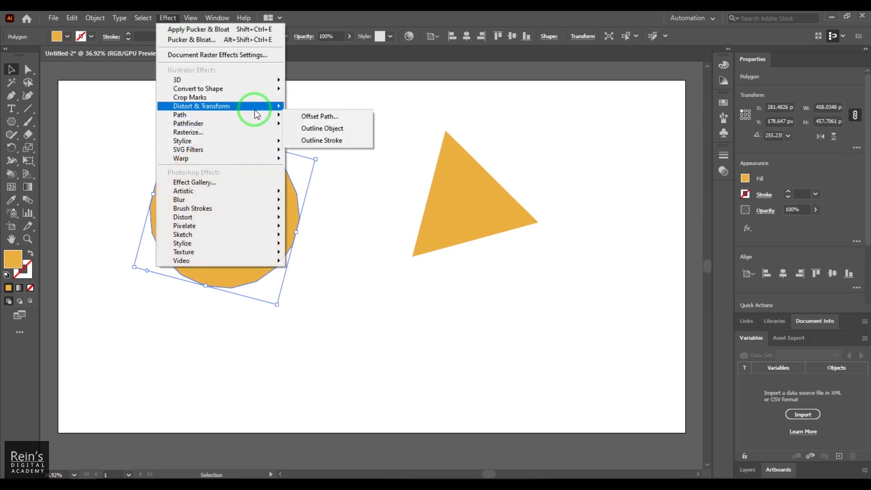
pyautogui.click(334, 122)
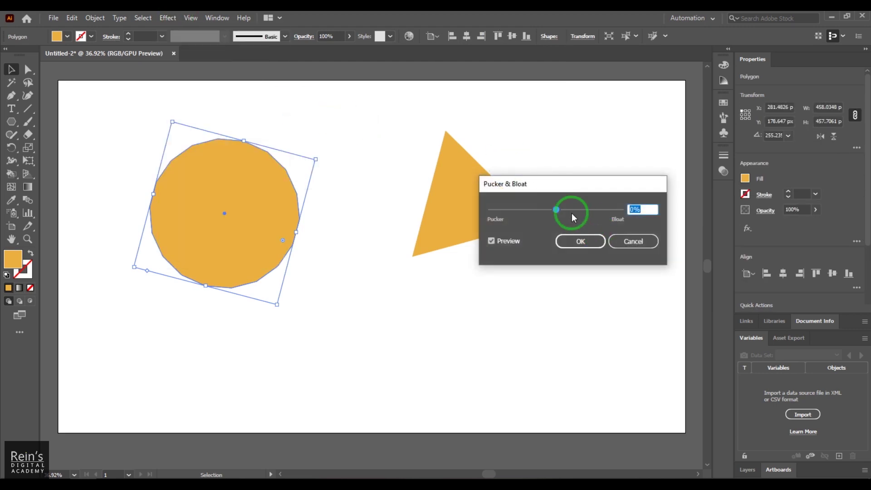
pyautogui.moveTo(557, 210); pyautogui.dragTo(591, 213)
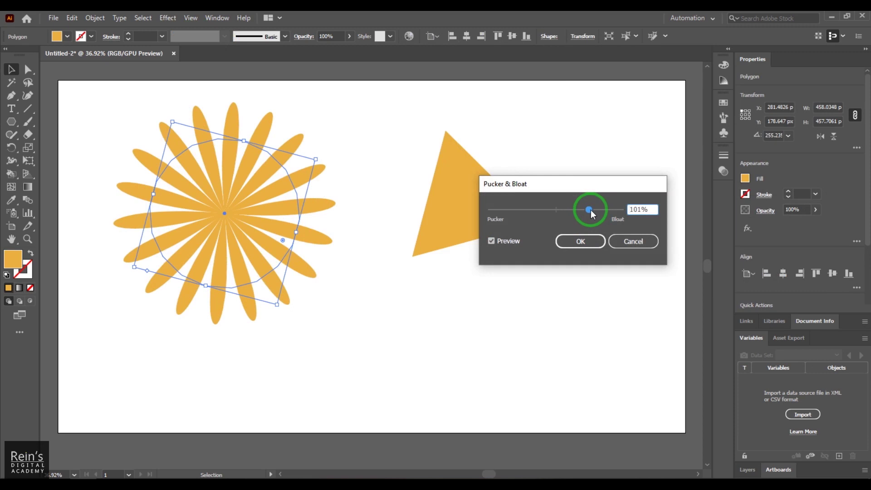
pyautogui.click(576, 243)
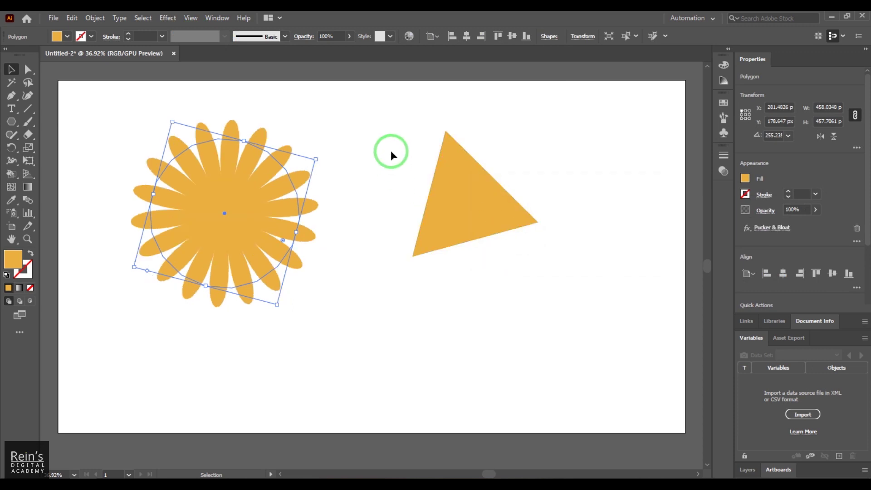
# Add a second Pucker & Bloat effect for long, slender daisy petals
pyautogui.click(268, 218)
pyautogui.click(167, 21)
pyautogui.moveTo(202, 106)
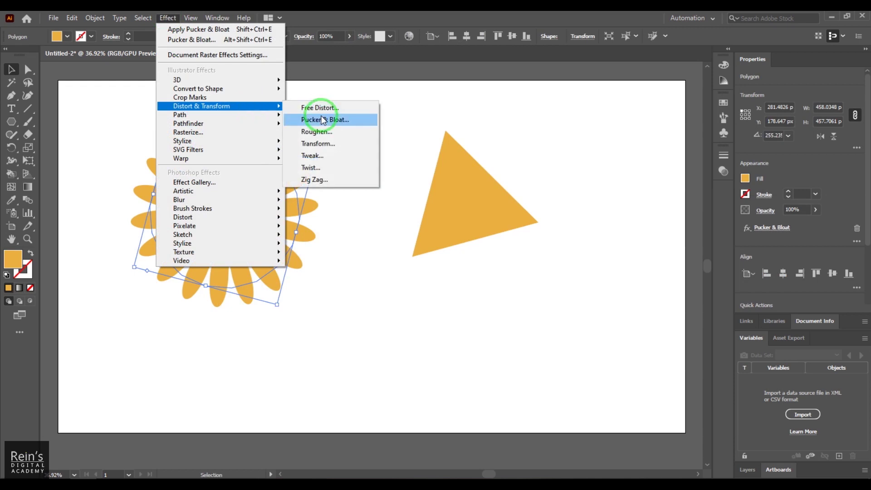
pyautogui.click(326, 119)
pyautogui.click(467, 272)
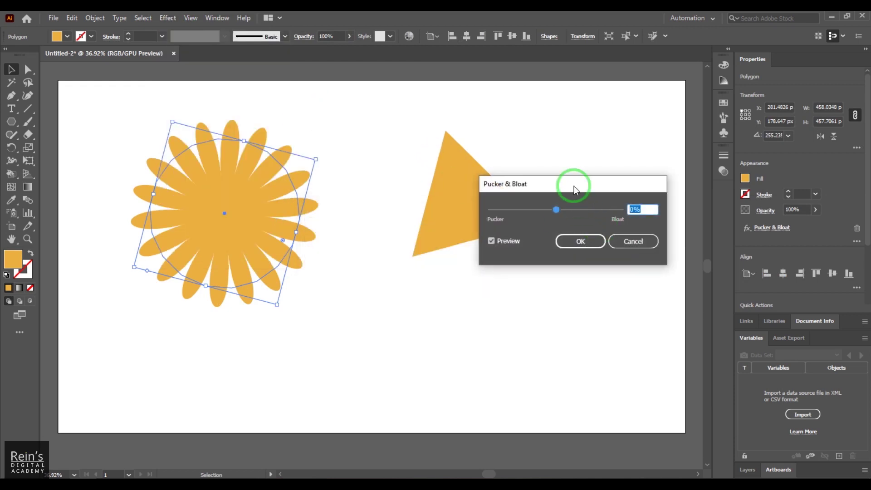
pyautogui.moveTo(575, 186)
pyautogui.mouseDown()
pyautogui.moveTo(517, 83)
pyautogui.moveTo(478, 108)
pyautogui.moveTo(520, 109)
pyautogui.moveTo(512, 114)
pyautogui.mouseUp()
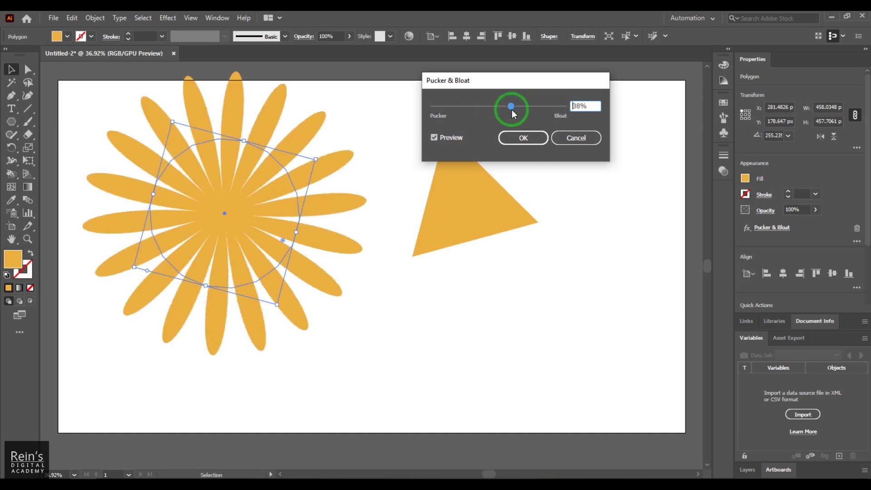
pyautogui.click(518, 138)
pyautogui.click(393, 138)
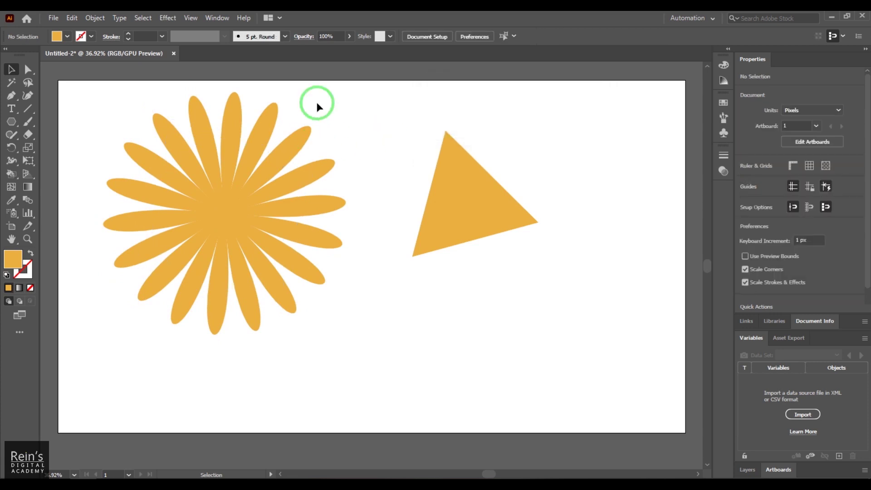
# Select the daisy and expand its appearance into a single orange path
pyautogui.click(28, 75)
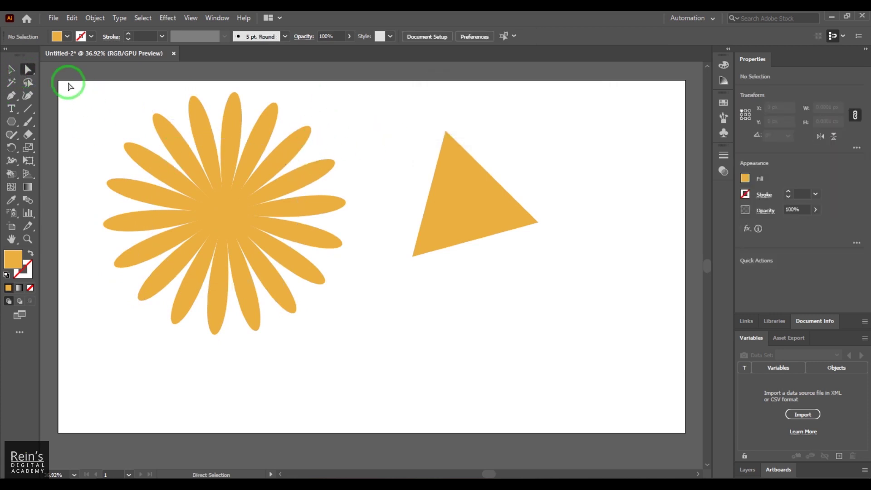
pyautogui.moveTo(68, 84); pyautogui.dragTo(360, 351)
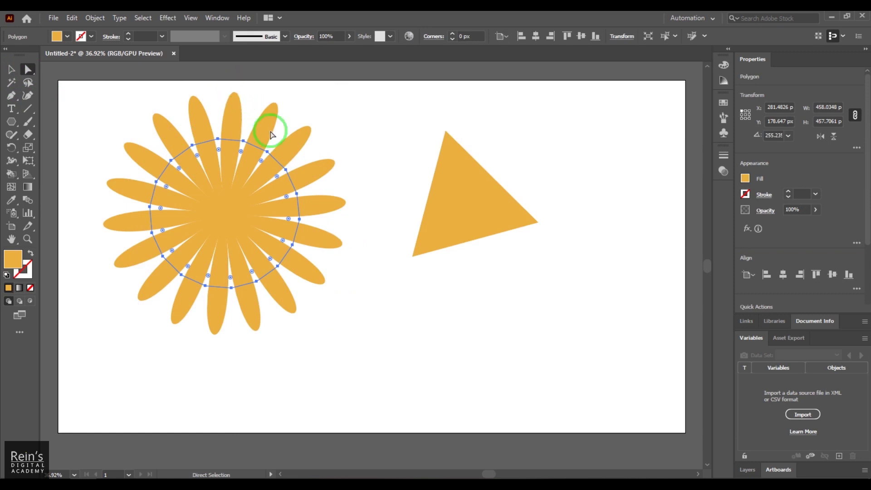
pyautogui.click(331, 130)
pyautogui.click(12, 69)
pyautogui.click(218, 180)
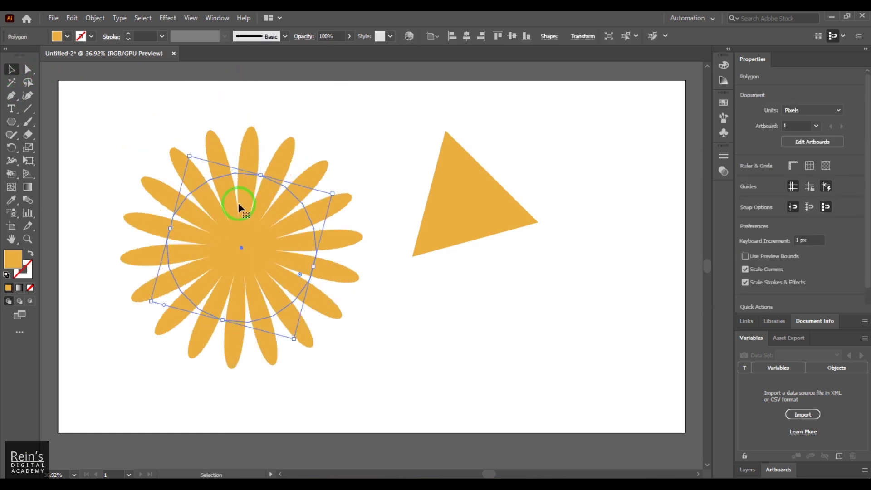
pyautogui.click(95, 18)
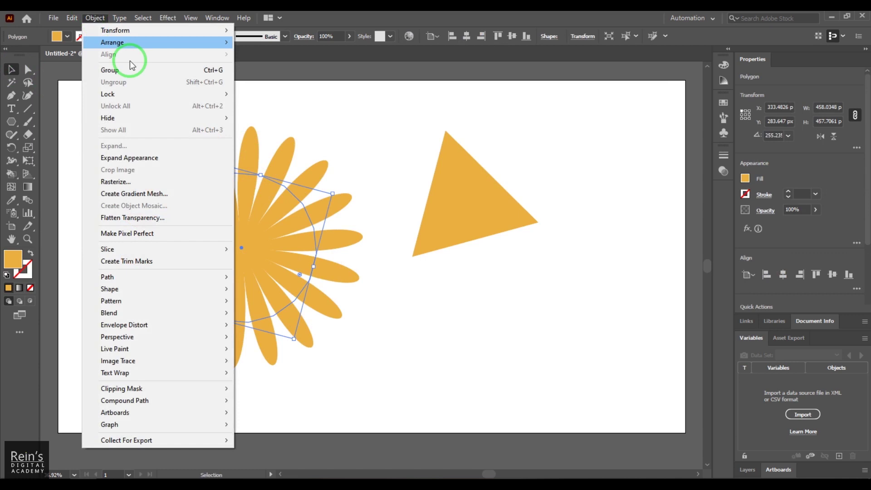
pyautogui.click(179, 159)
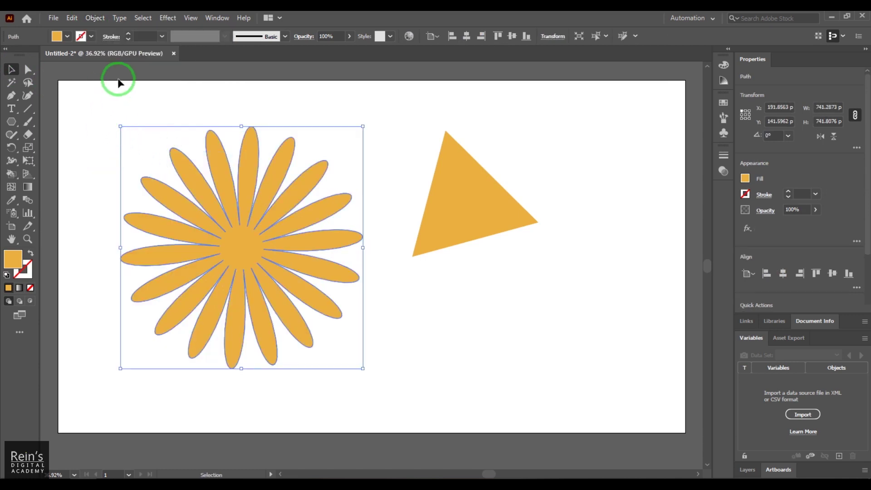
pyautogui.click(170, 19)
pyautogui.moveTo(201, 107)
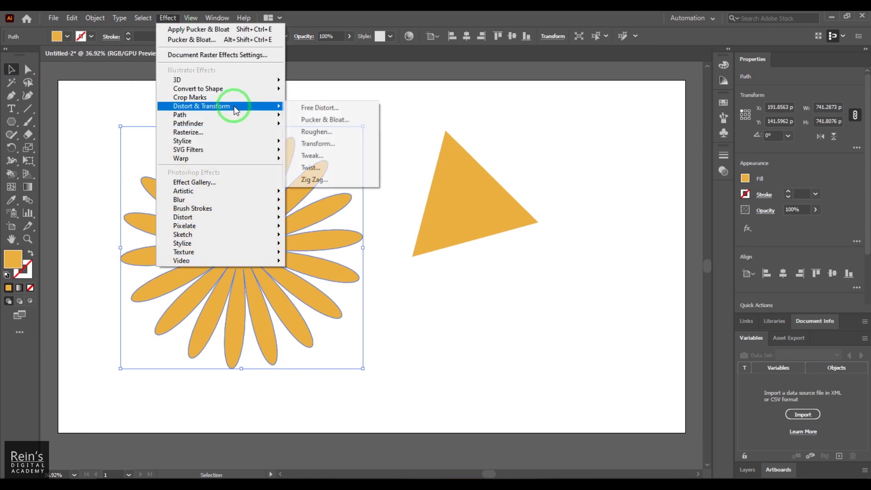
pyautogui.click(312, 120)
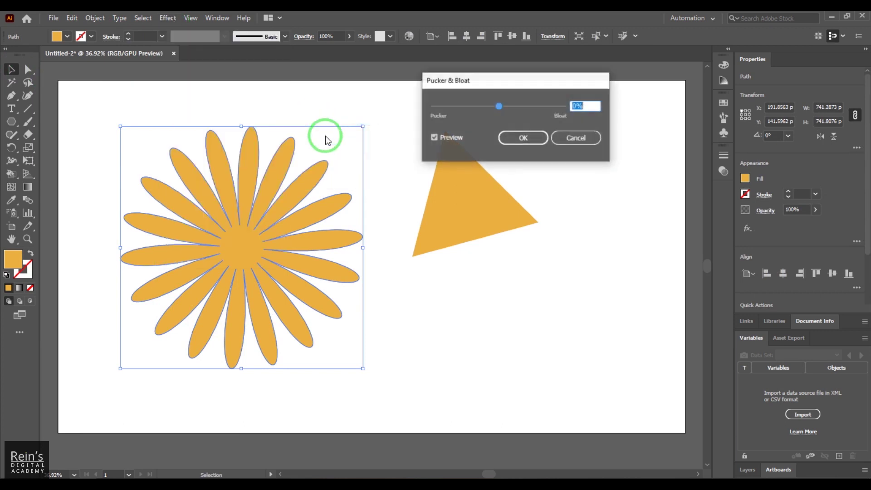
pyautogui.click(514, 109)
pyautogui.click(478, 107)
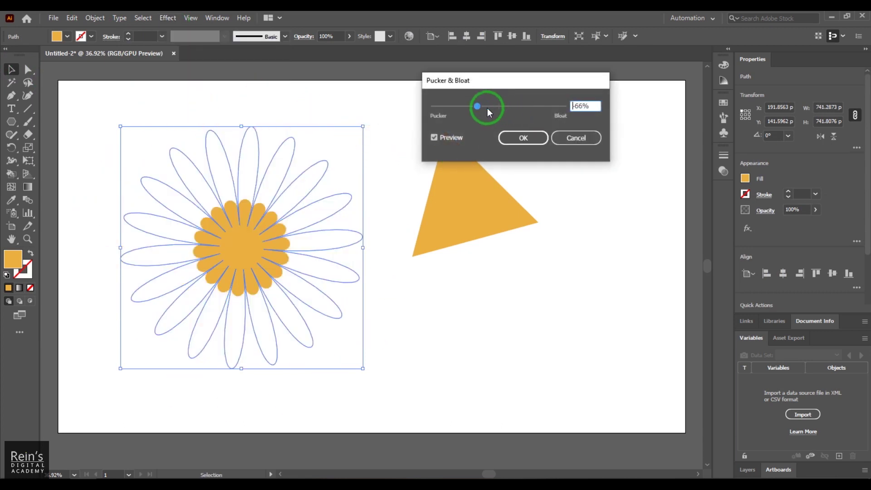
pyautogui.click(523, 138)
pyautogui.click(380, 132)
pyautogui.click(28, 69)
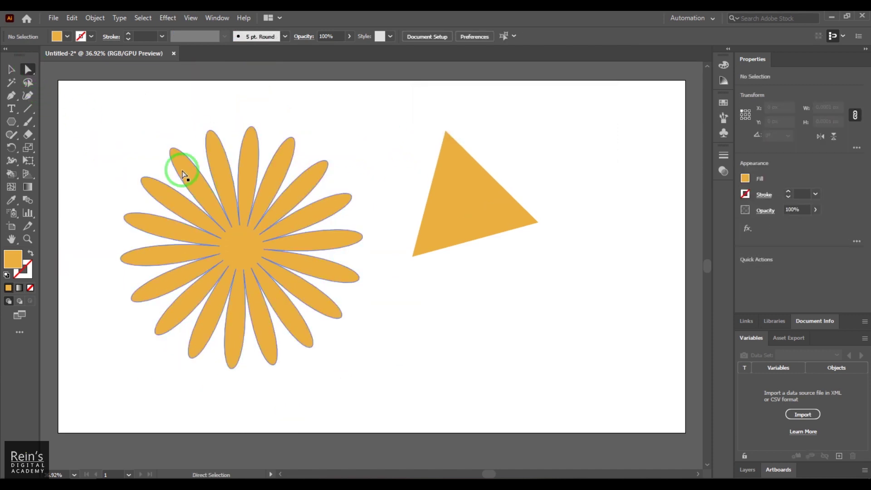
pyautogui.click(183, 170)
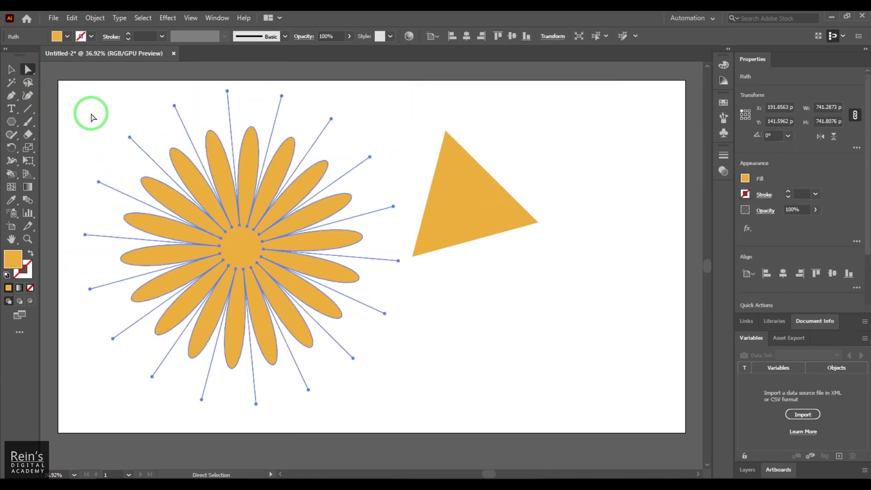
pyautogui.moveTo(82, 104); pyautogui.dragTo(402, 397)
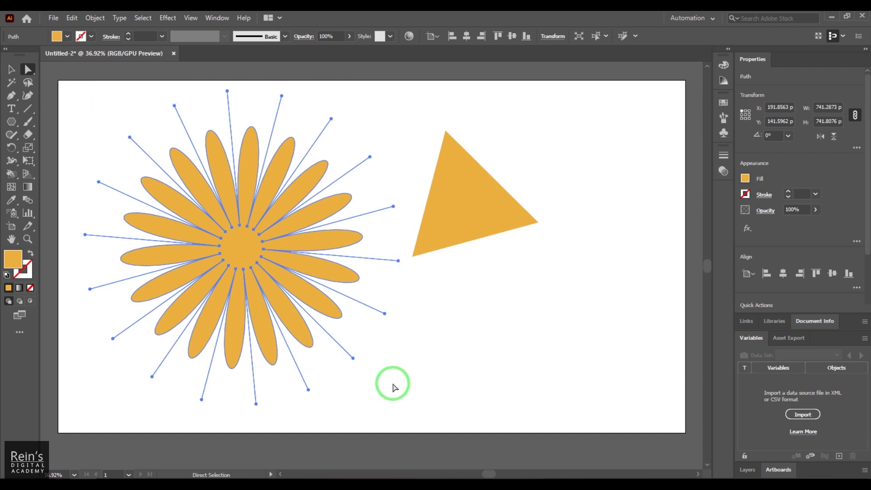
pyautogui.click(100, 19)
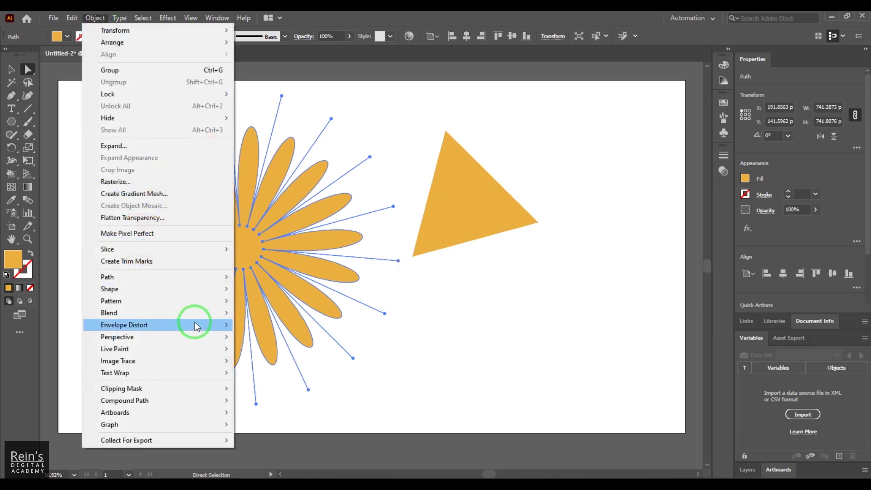
pyautogui.moveTo(163, 277)
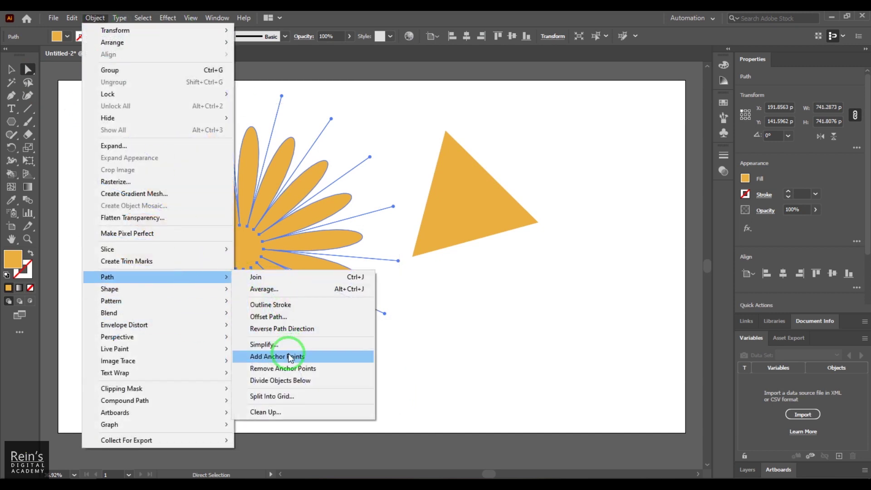
pyautogui.click(296, 355)
pyautogui.click(12, 70)
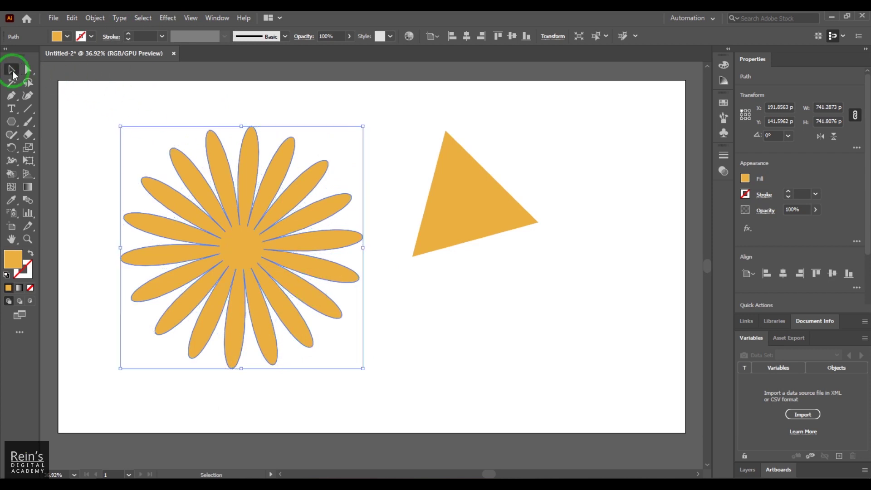
pyautogui.moveTo(128, 102); pyautogui.dragTo(367, 380)
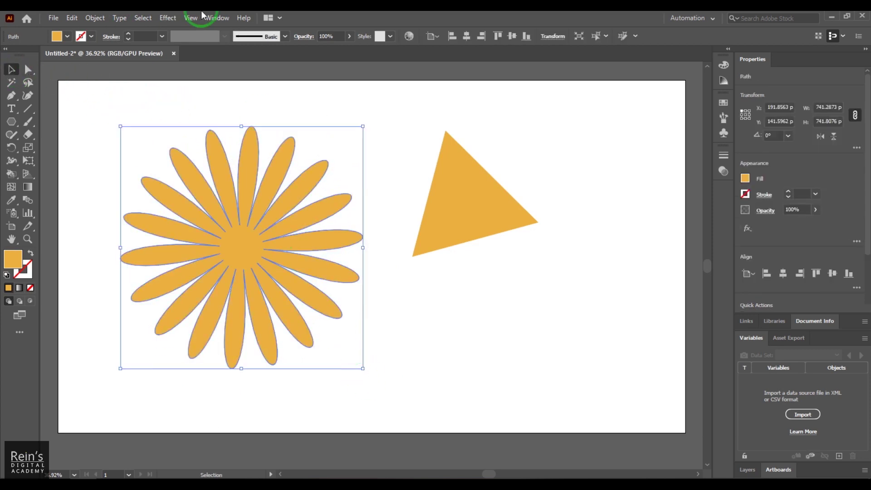
pyautogui.click(169, 18)
pyautogui.moveTo(201, 107)
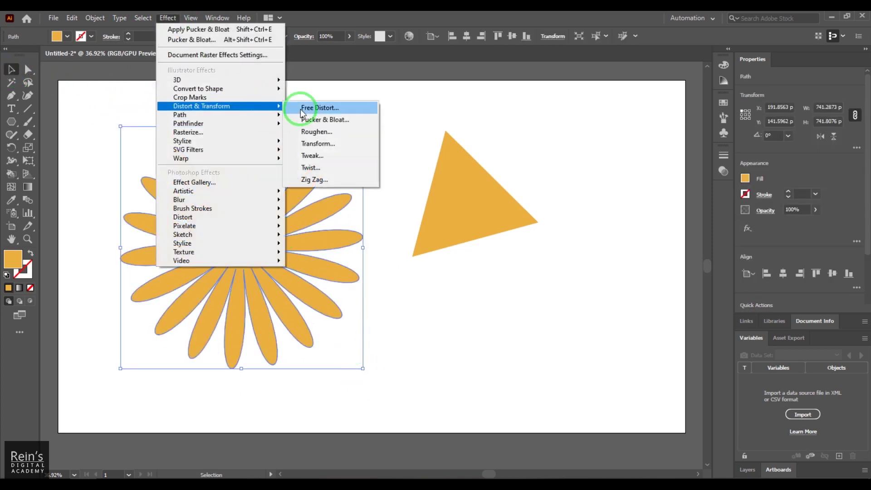
pyautogui.click(331, 120)
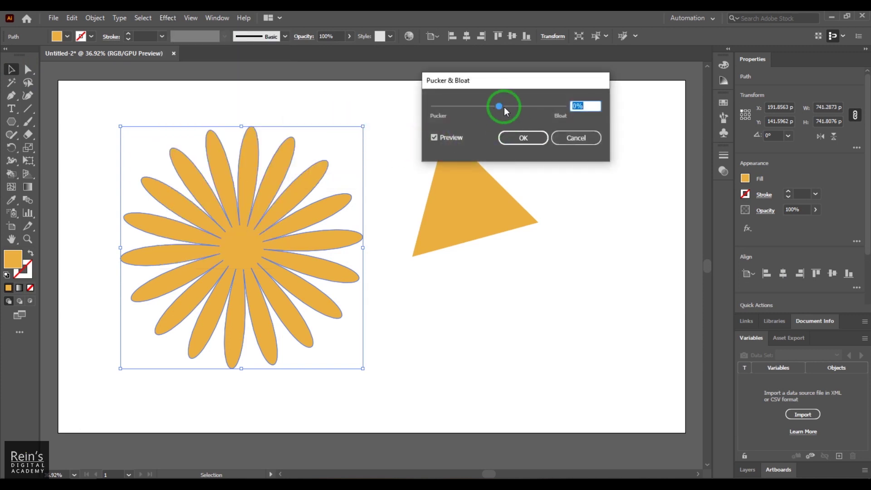
pyautogui.moveTo(505, 108); pyautogui.dragTo(508, 109)
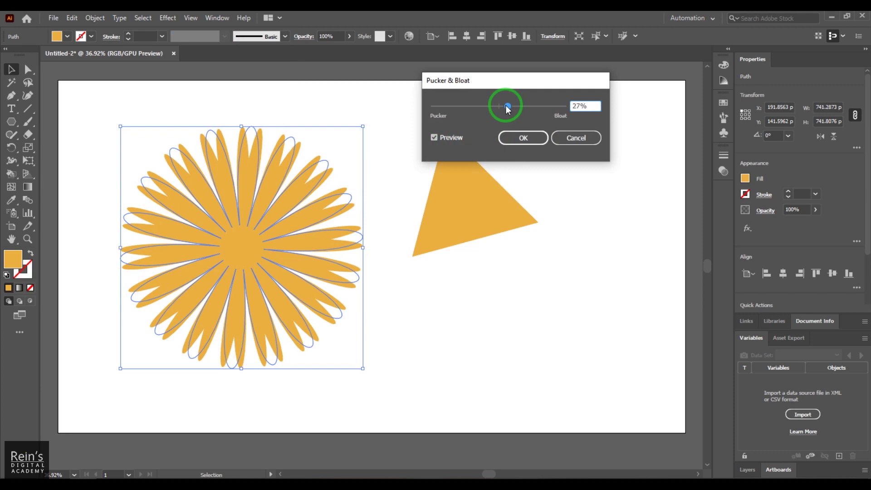
pyautogui.press('Return')
pyautogui.click(423, 154)
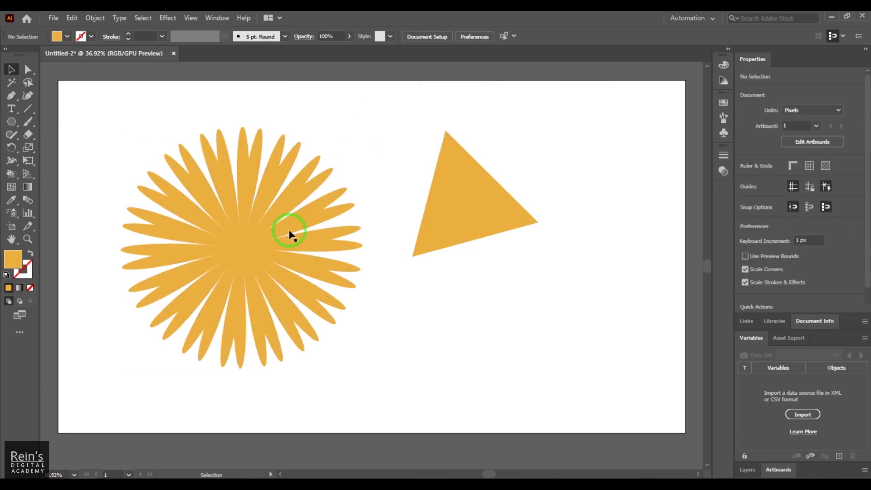
pyautogui.hotkey('ctrl', 'z')
pyautogui.hotkey('ctrl', 'z')
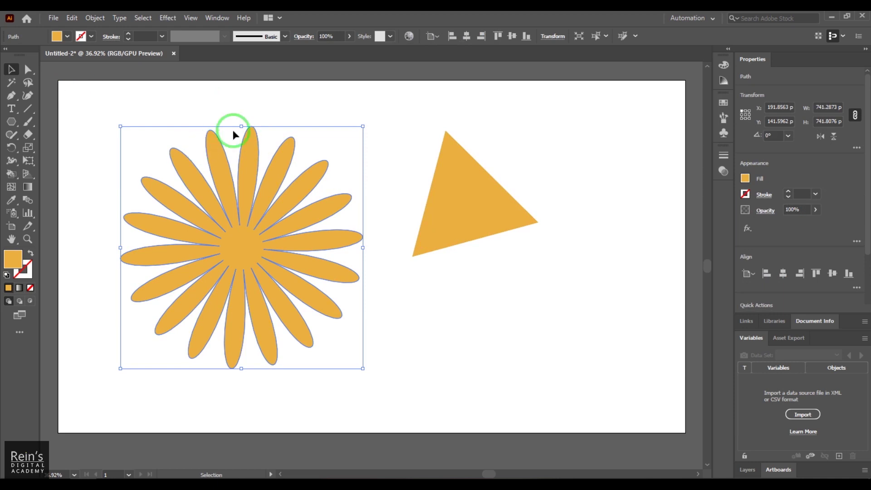
# Add extra anchor points along all of the flower's petals
pyautogui.click(27, 71)
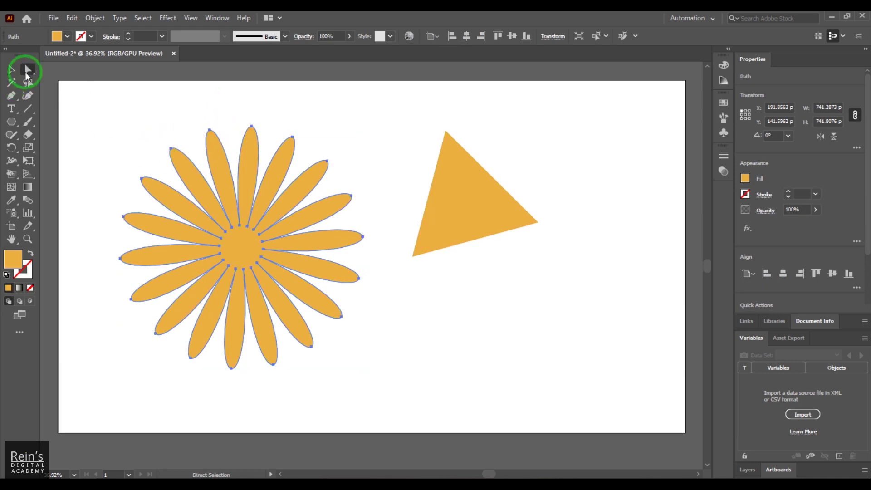
pyautogui.moveTo(101, 100); pyautogui.dragTo(360, 383)
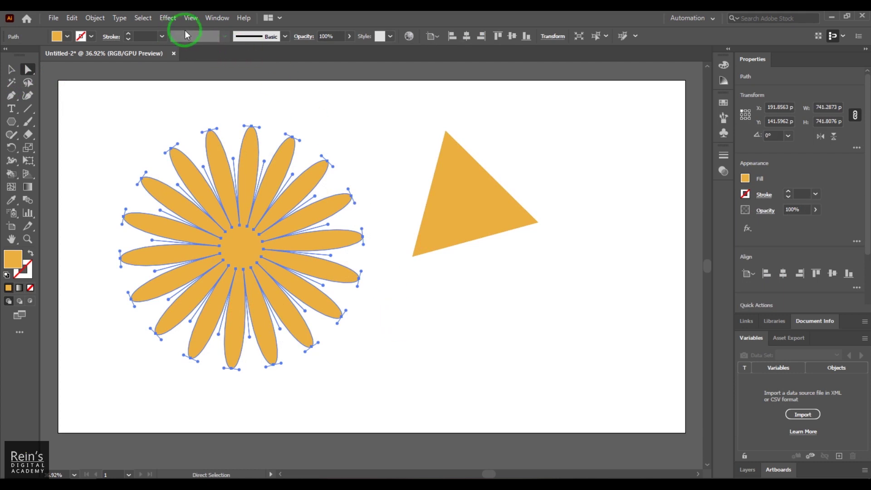
pyautogui.click(94, 18)
pyautogui.moveTo(108, 277)
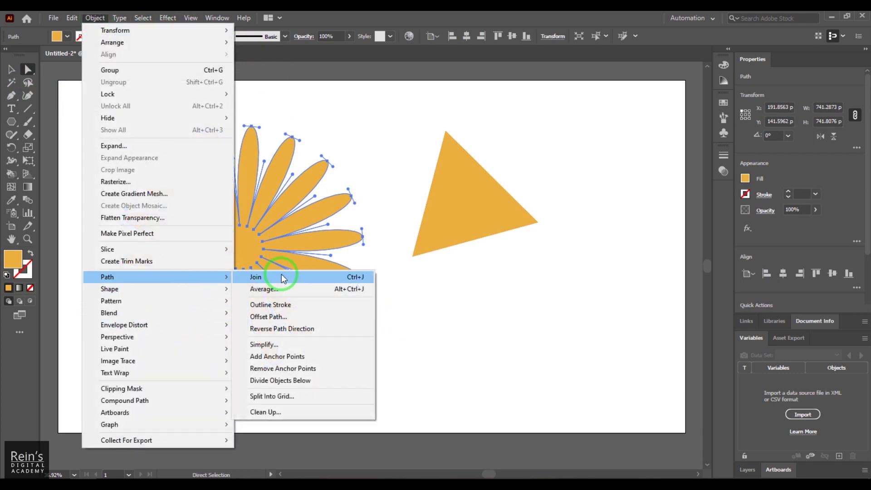
pyautogui.click(297, 356)
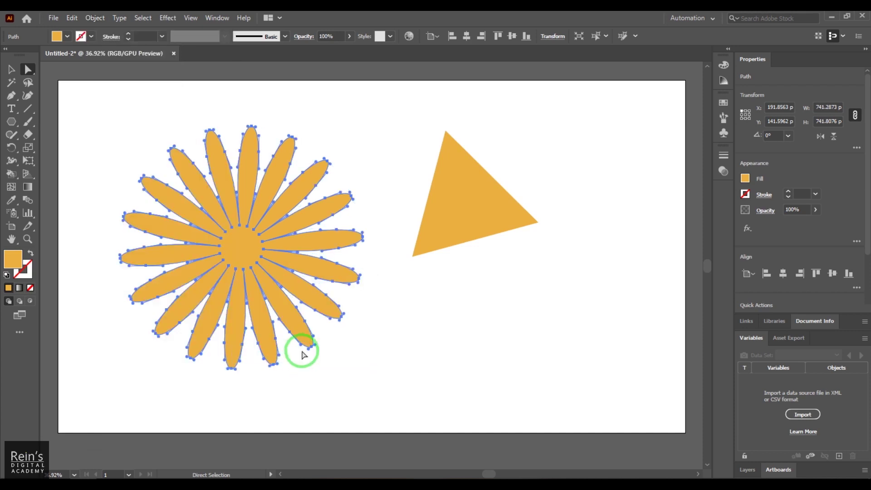
# Bloat the flower 38% into thin feathery rays, then nudge the triangle slightly
pyautogui.click(11, 69)
pyautogui.moveTo(98, 104); pyautogui.dragTo(394, 390)
pyautogui.click(170, 18)
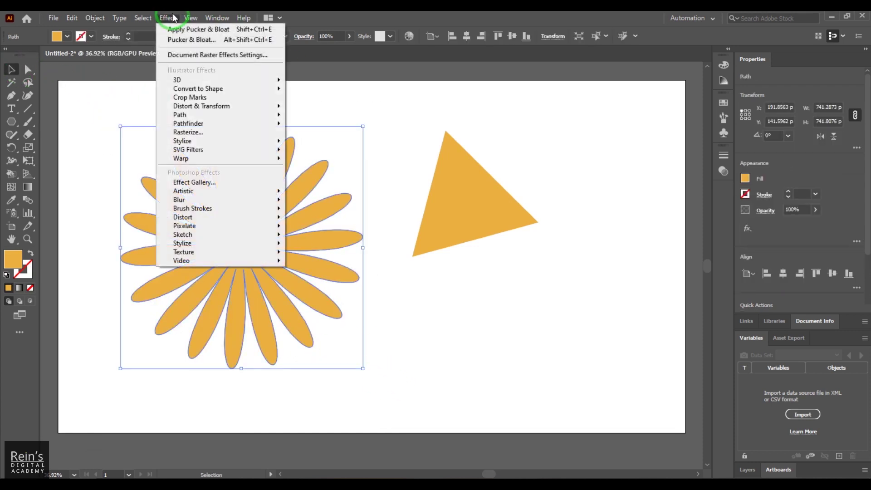
pyautogui.click(266, 97)
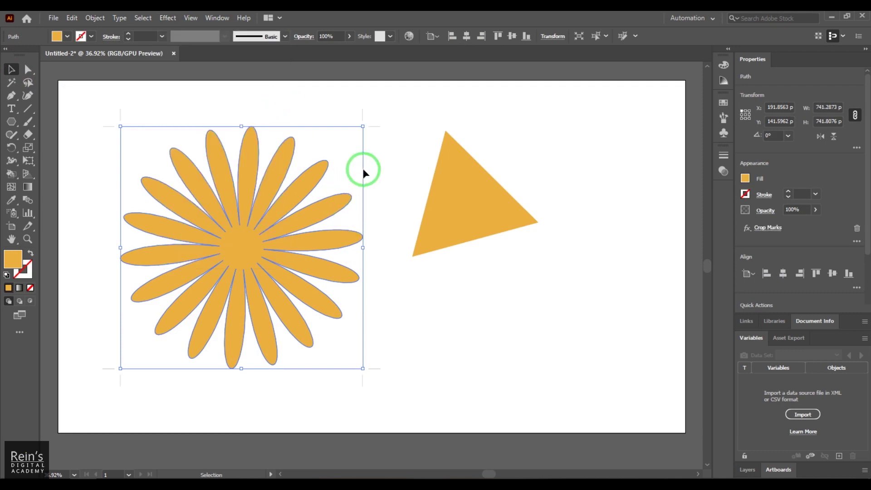
pyautogui.hotkey('ctrl', 'z')
pyautogui.click(164, 20)
pyautogui.moveTo(202, 106)
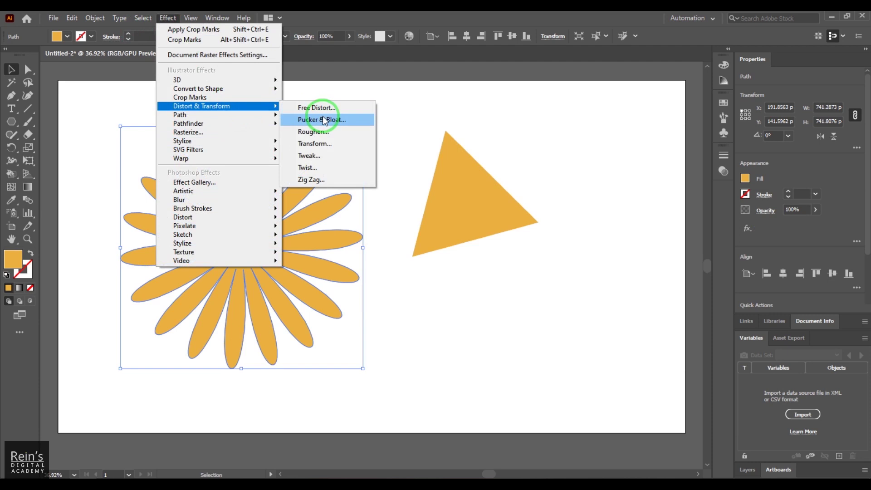
pyautogui.click(320, 120)
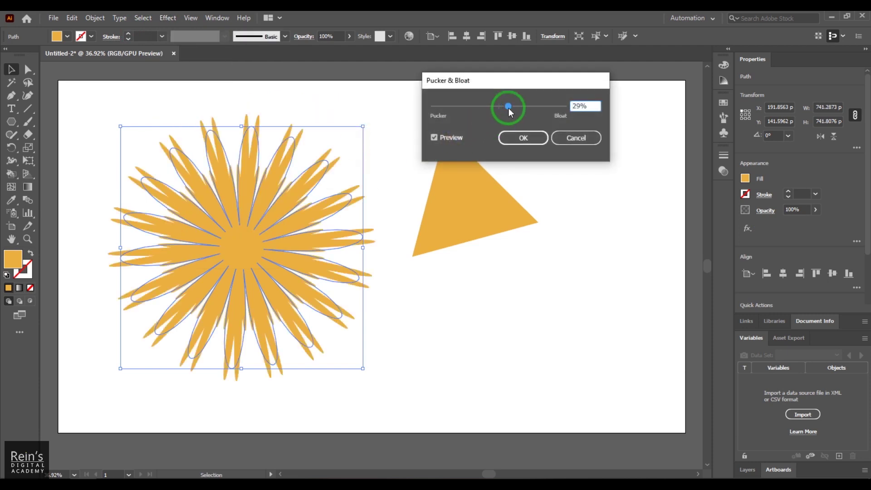
pyautogui.moveTo(509, 108)
pyautogui.mouseDown()
pyautogui.moveTo(478, 107)
pyautogui.moveTo(491, 106)
pyautogui.mouseUp()
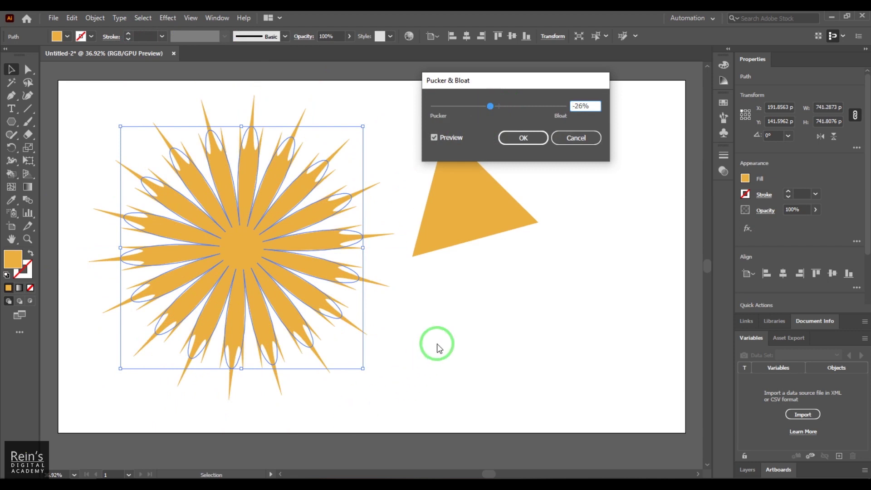
pyautogui.click(483, 136)
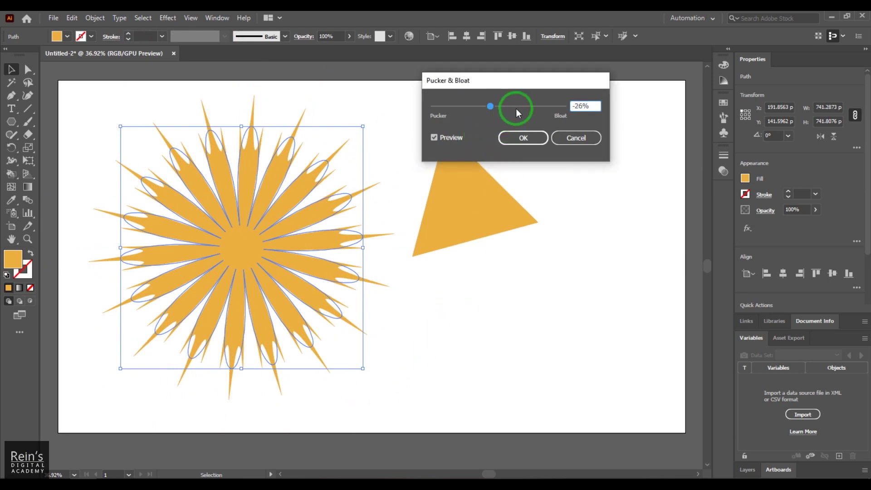
pyautogui.moveTo(516, 108); pyautogui.dragTo(507, 107)
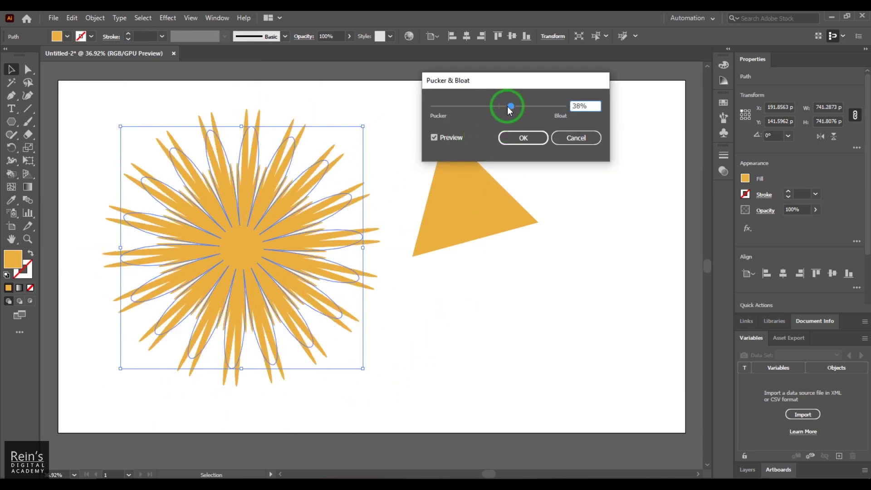
pyautogui.click(515, 137)
pyautogui.click(459, 380)
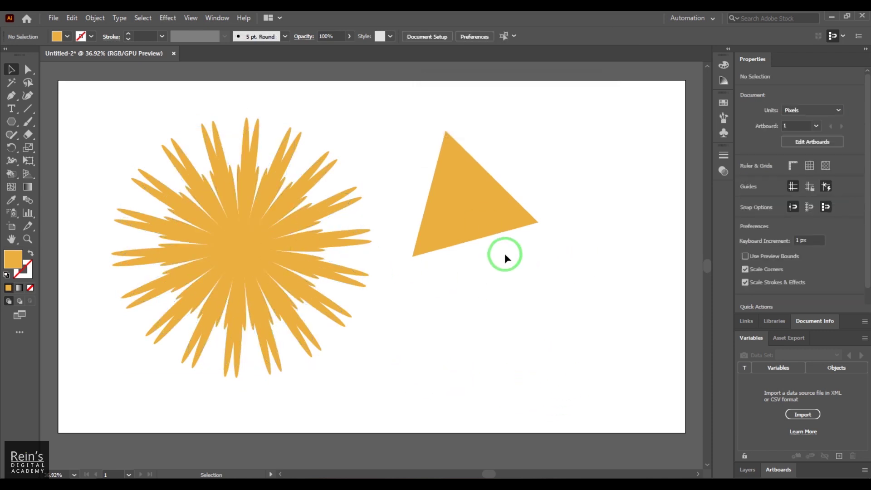
pyautogui.moveTo(486, 210); pyautogui.dragTo(521, 225)
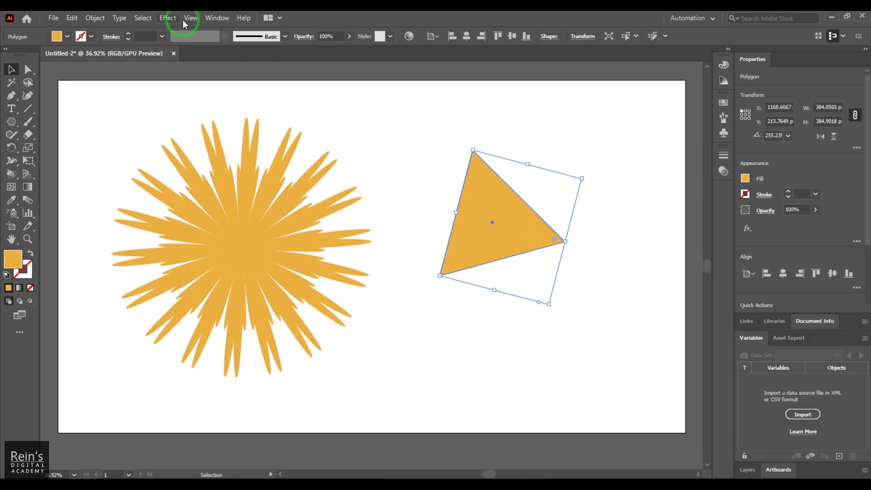
# Pucker the triangle by -44% into a sharp three-pointed star
pyautogui.click(167, 19)
pyautogui.moveTo(202, 106)
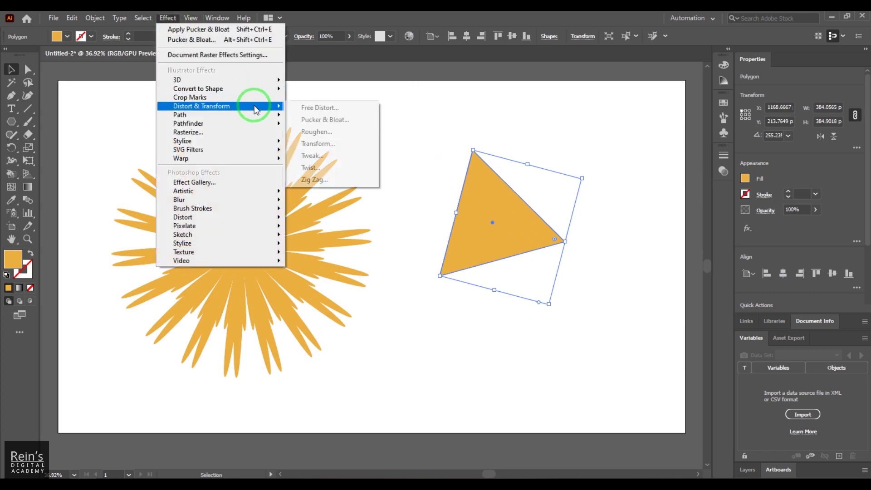
pyautogui.click(313, 121)
pyautogui.moveTo(499, 107); pyautogui.dragTo(612, 89)
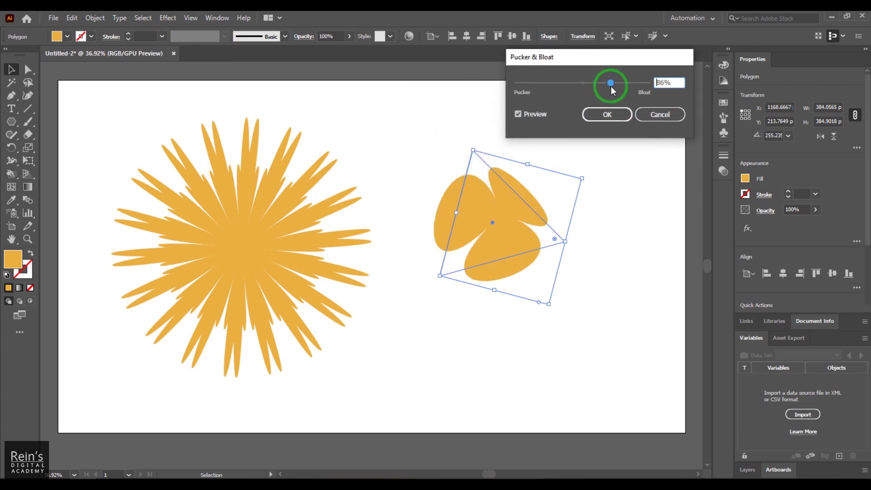
pyautogui.click(561, 85)
pyautogui.moveTo(567, 84); pyautogui.dragTo(568, 84)
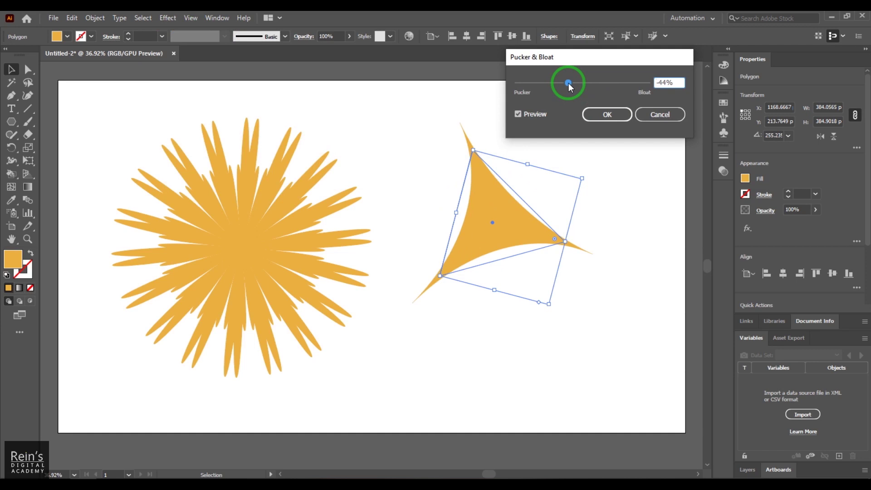
pyautogui.click(608, 114)
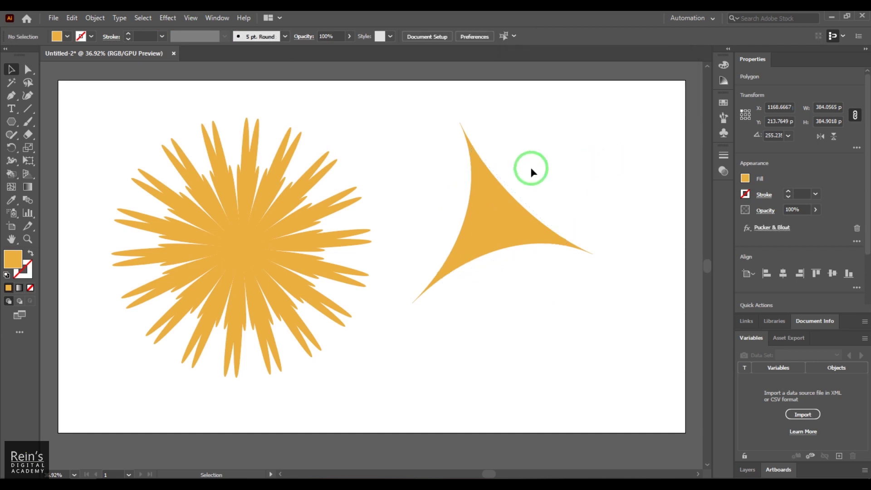
# Expand the triangle's pucker into paths and add anchor points along it
pyautogui.click(95, 18)
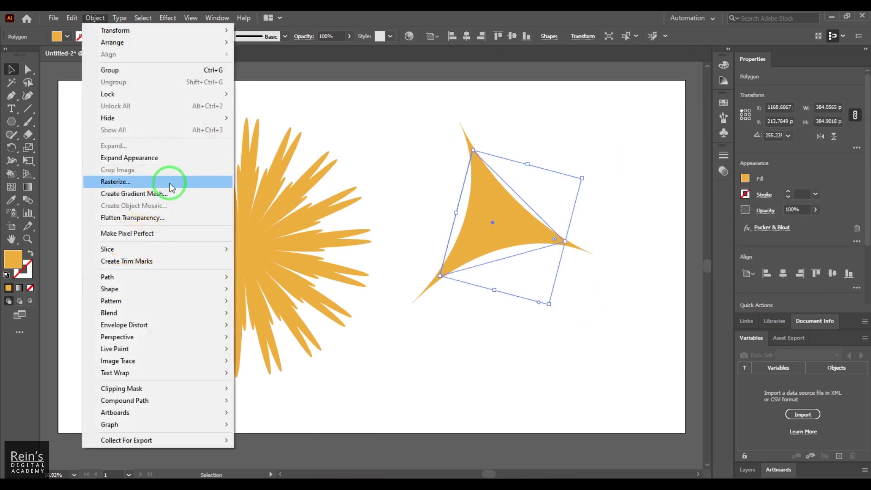
pyautogui.click(170, 161)
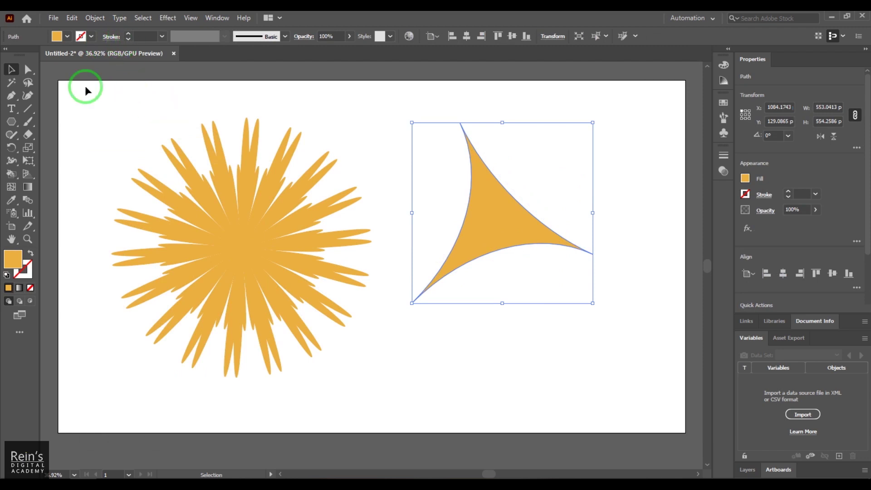
pyautogui.click(29, 69)
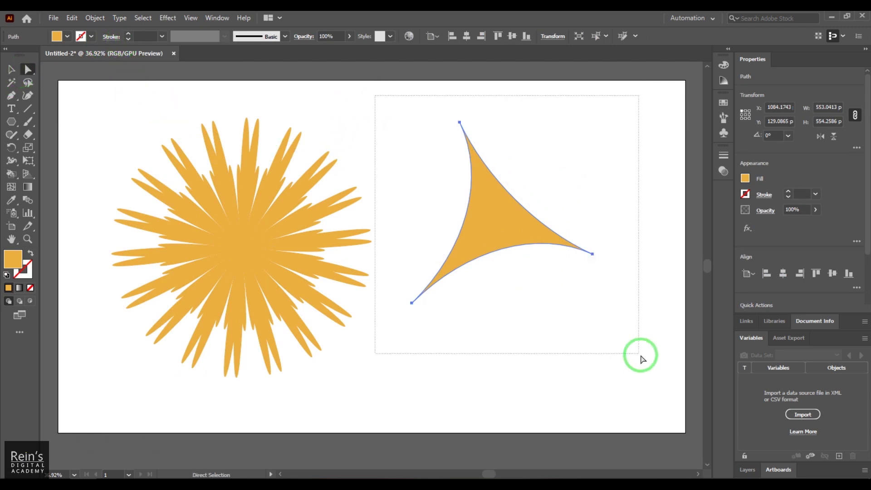
pyautogui.moveTo(459, 227); pyautogui.dragTo(640, 354)
pyautogui.click(98, 20)
pyautogui.moveTo(107, 277)
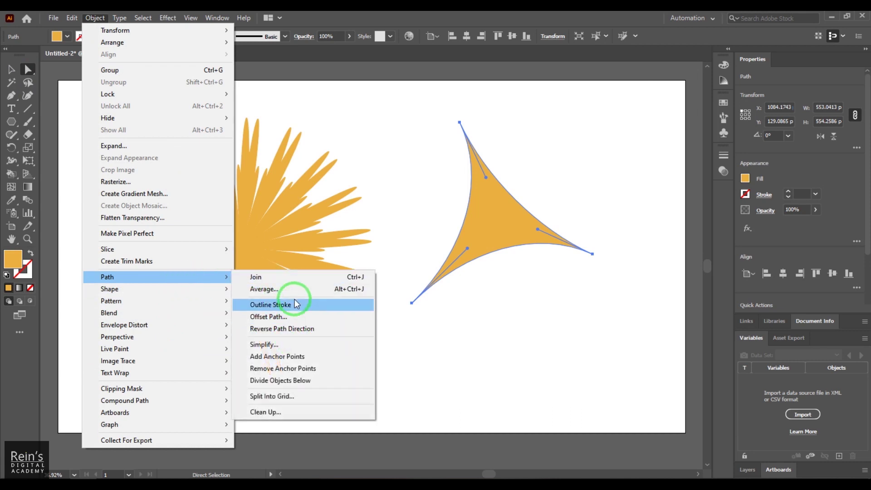
pyautogui.click(304, 357)
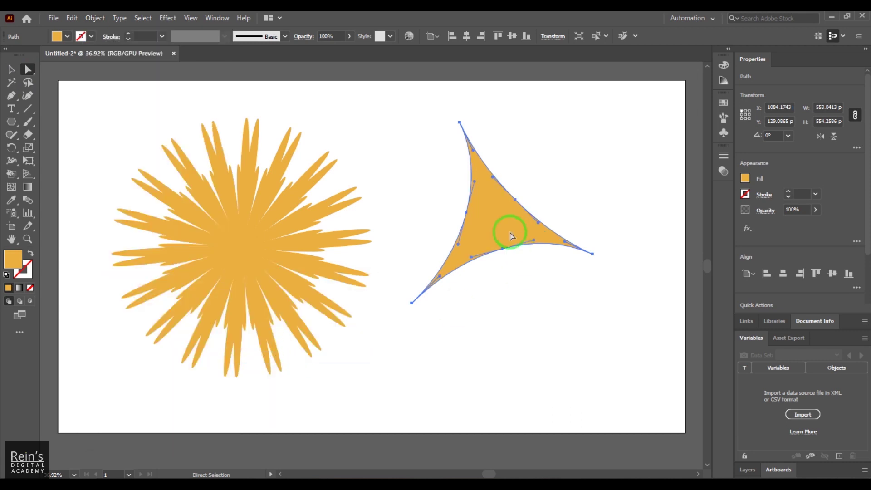
# Pucker the triangle -38% into long thin spikes, then select both shapes
pyautogui.click(11, 69)
pyautogui.click(383, 178)
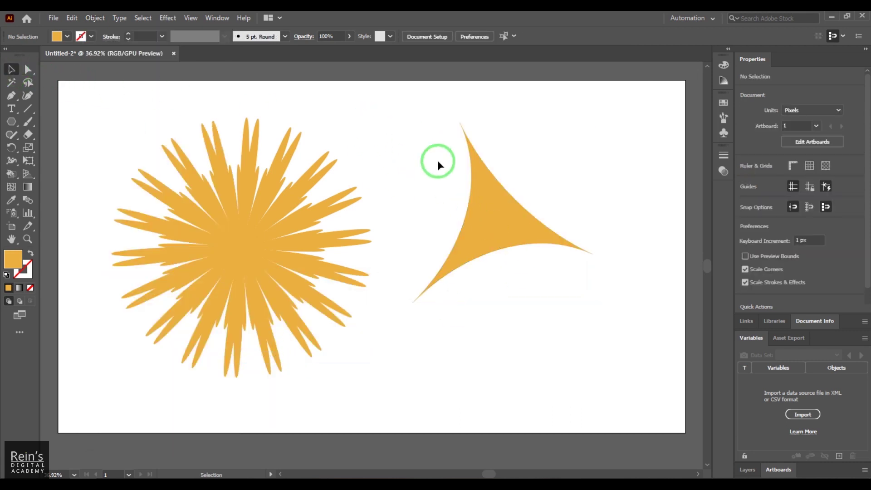
pyautogui.click(470, 181)
pyautogui.click(168, 18)
pyautogui.moveTo(201, 107)
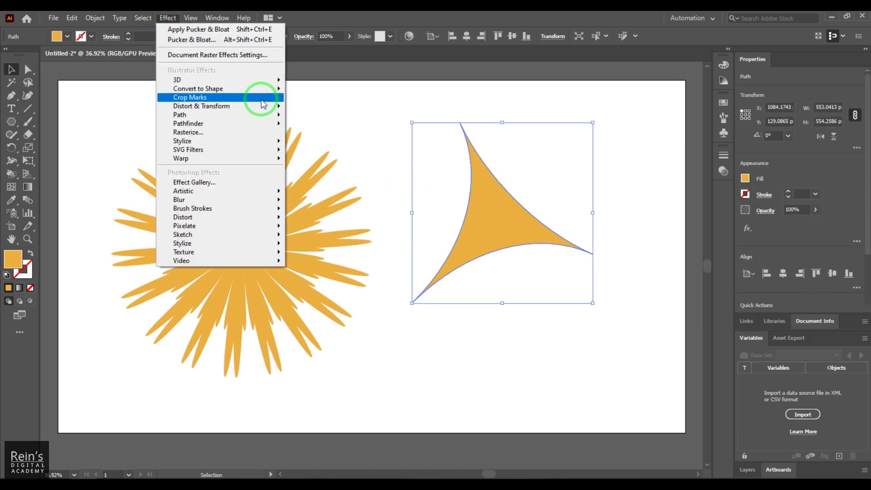
pyautogui.click(324, 119)
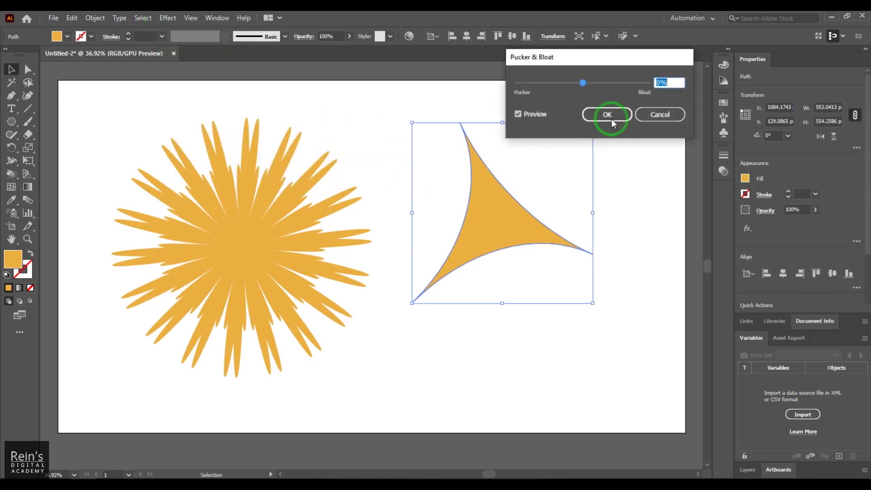
pyautogui.moveTo(595, 85)
pyautogui.mouseDown()
pyautogui.moveTo(606, 85)
pyautogui.moveTo(572, 85)
pyautogui.mouseUp()
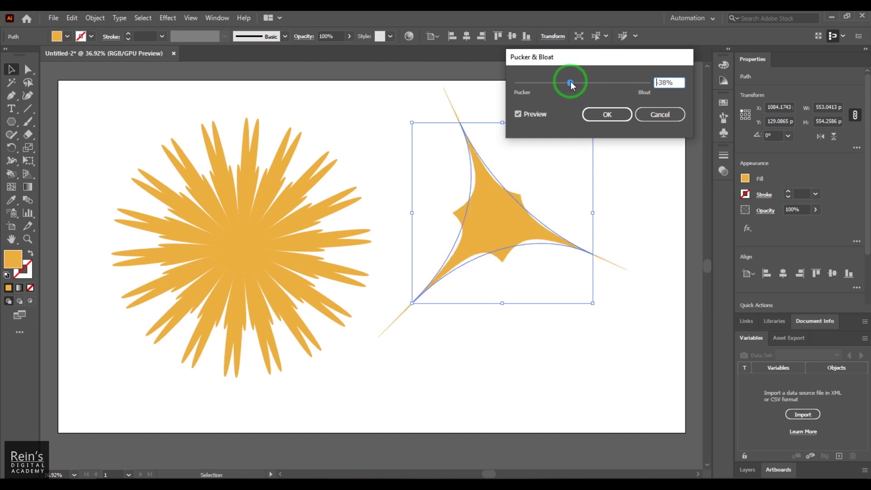
pyautogui.click(607, 121)
pyautogui.click(519, 378)
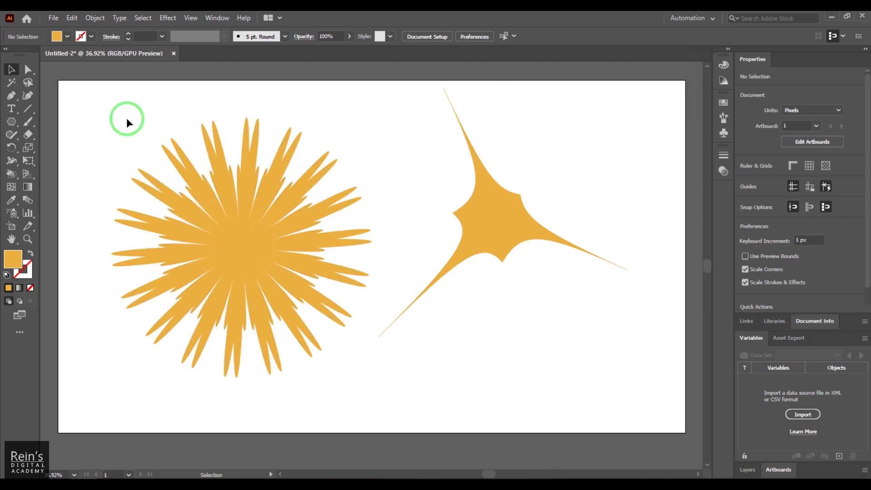
pyautogui.moveTo(126, 118); pyautogui.dragTo(597, 301)
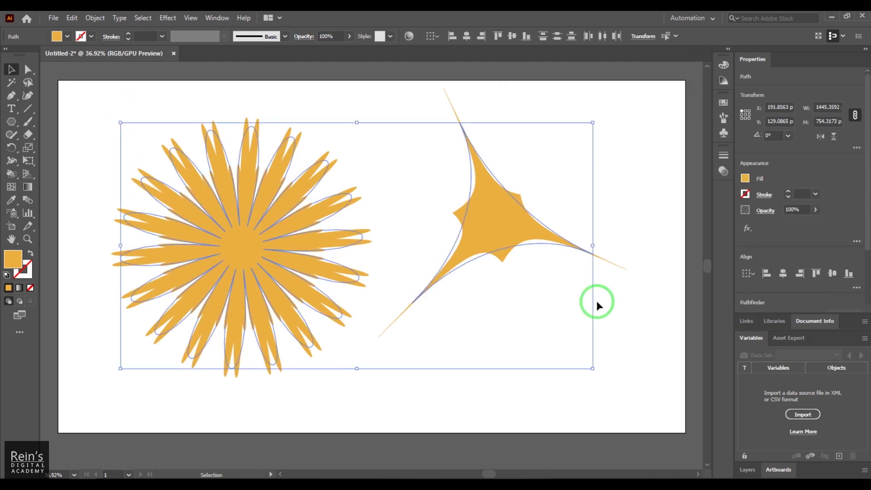
# Delete both shapes and draw a long horizontal line across the artboard
pyautogui.press('Delete')
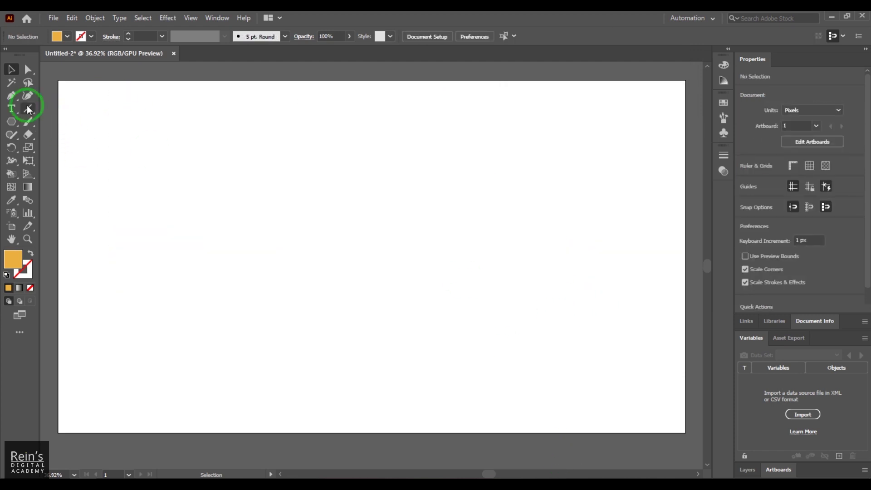
pyautogui.click(28, 109)
pyautogui.moveTo(133, 201)
pyautogui.mouseDown()
pyautogui.moveTo(538, 181)
pyautogui.moveTo(547, 201)
pyautogui.mouseUp()
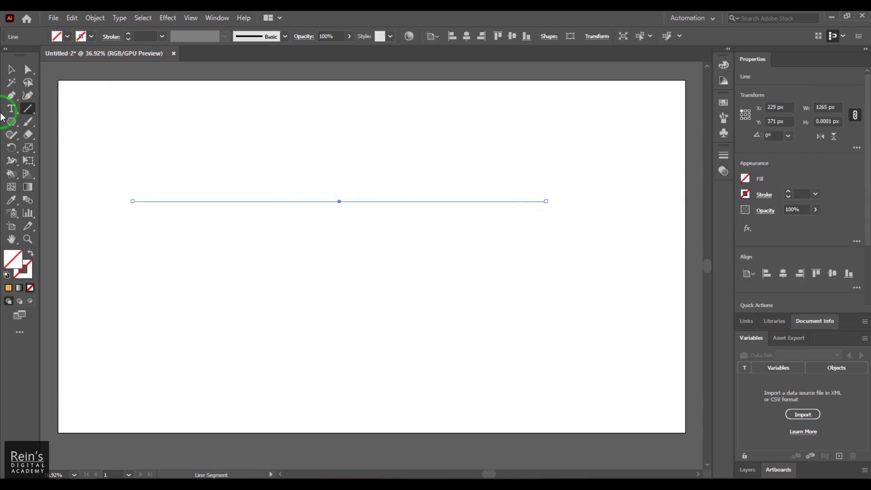
pyautogui.click(12, 70)
# Give the line a black 25 pt stroke
pyautogui.click(91, 37)
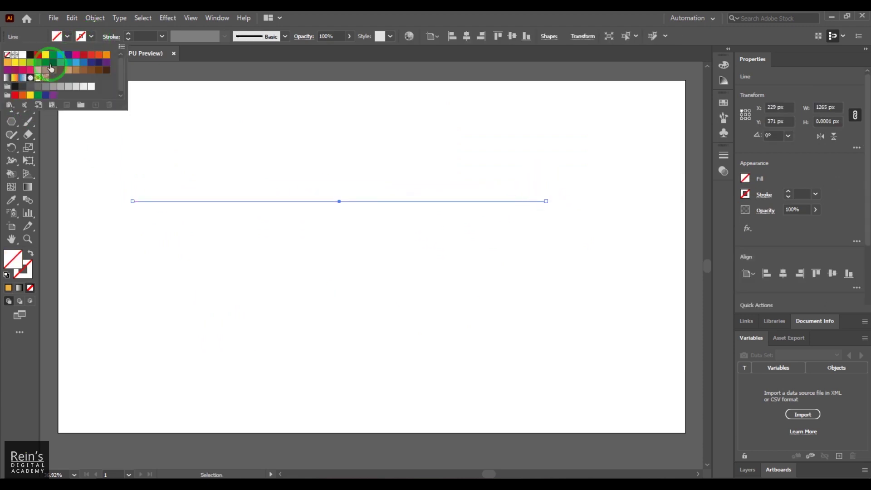
pyautogui.click(32, 54)
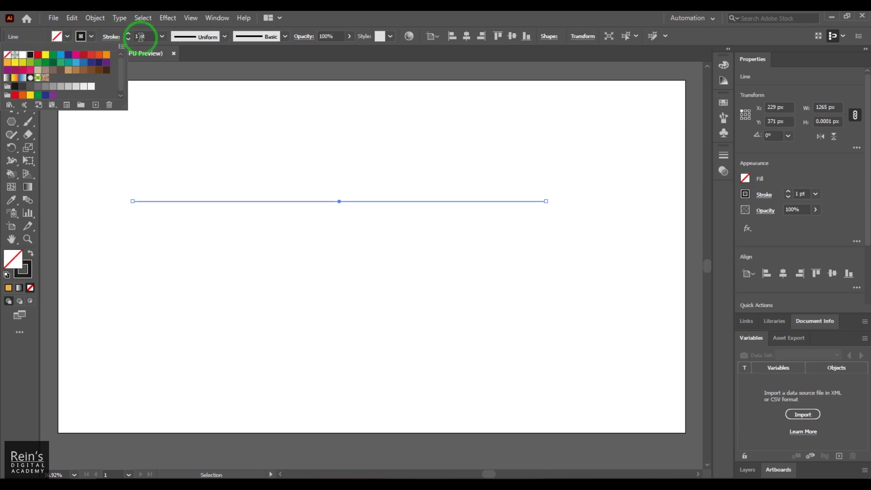
pyautogui.click(123, 43)
pyautogui.click(124, 44)
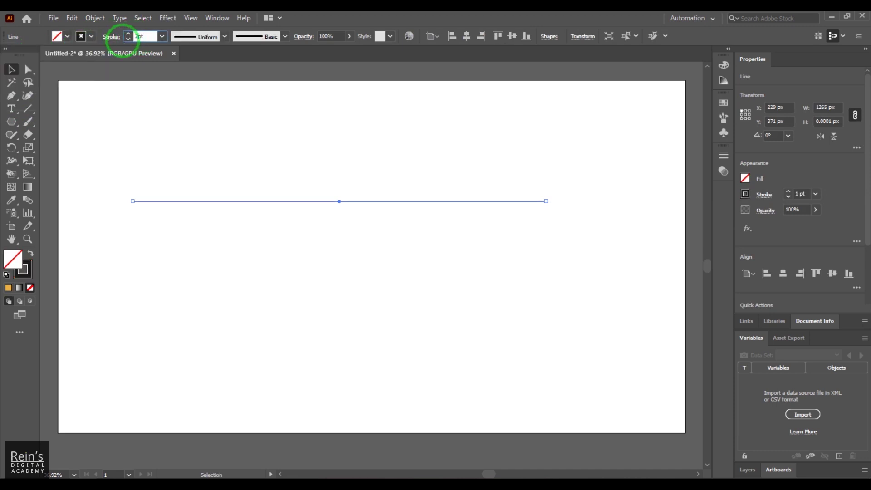
pyautogui.write('25')
pyautogui.press('Return')
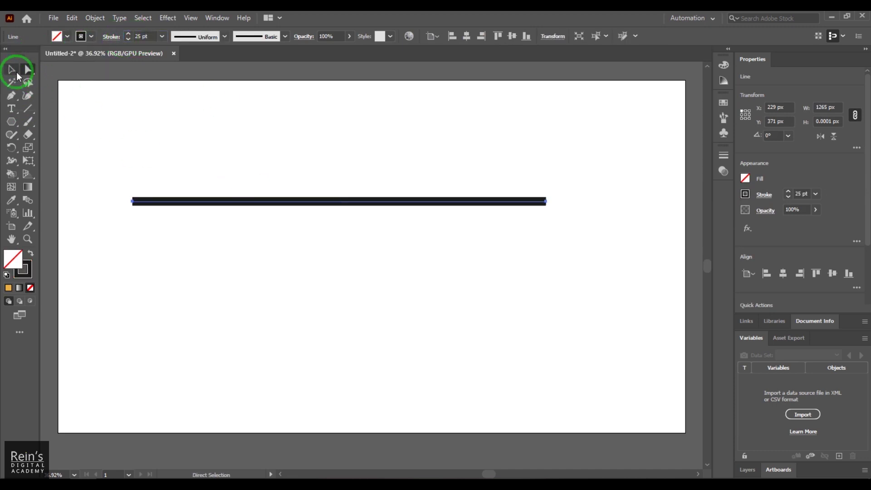
# Try a 61% Pucker & Bloat on the line, then undo it
pyautogui.moveTo(265, 119); pyautogui.dragTo(367, 290)
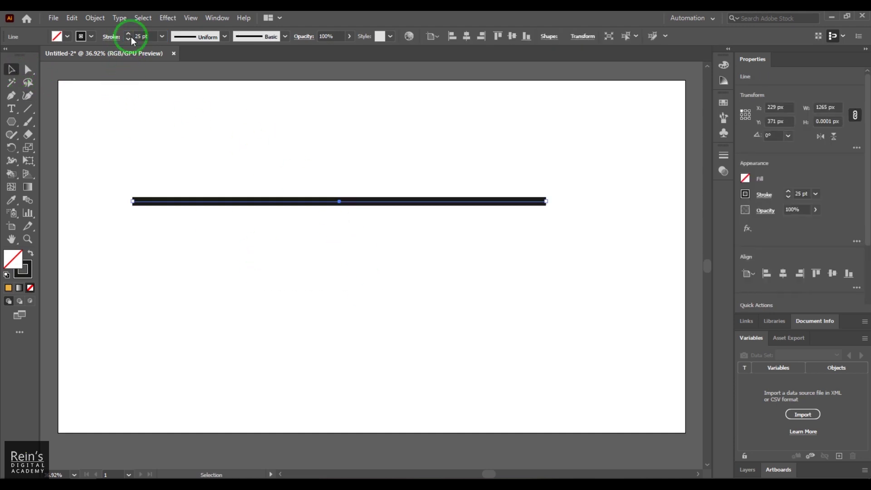
pyautogui.click(168, 18)
pyautogui.moveTo(202, 107)
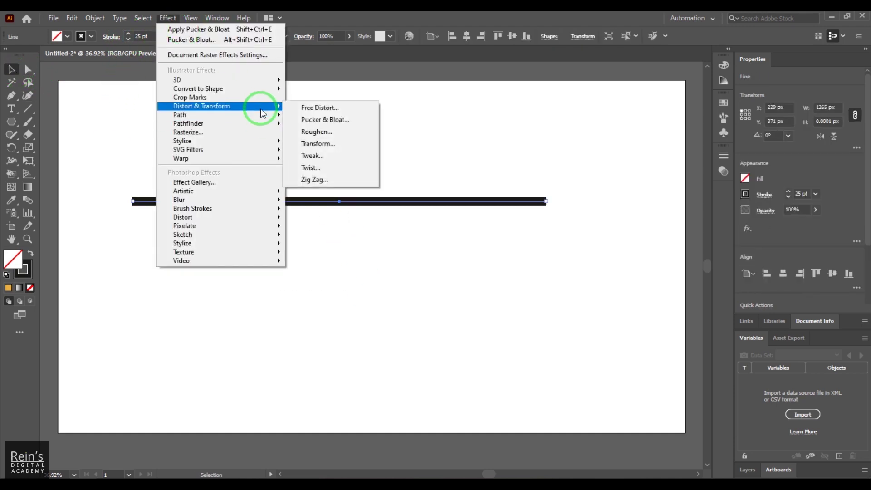
pyautogui.click(325, 120)
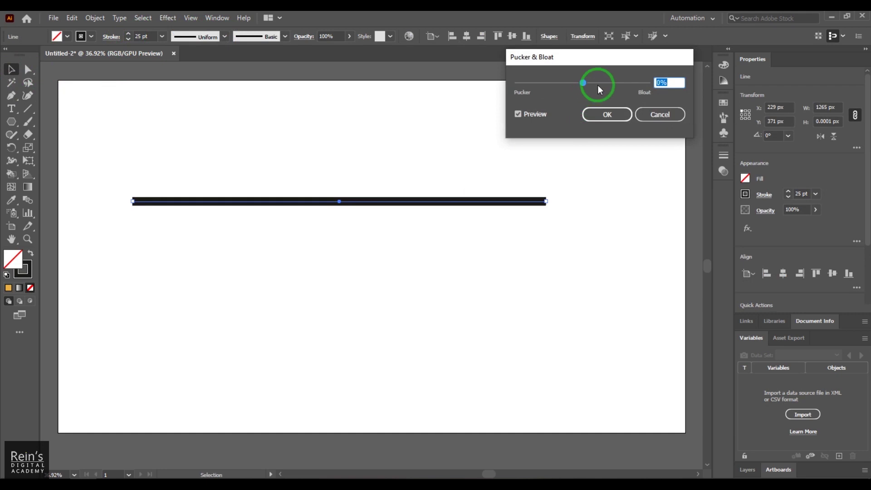
pyautogui.moveTo(598, 85)
pyautogui.mouseDown()
pyautogui.moveTo(558, 84)
pyautogui.moveTo(604, 82)
pyautogui.mouseUp()
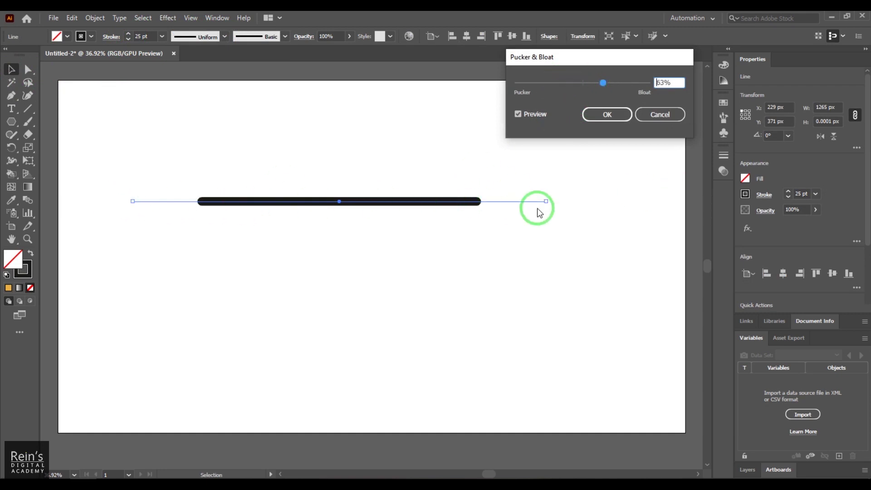
pyautogui.moveTo(603, 83)
pyautogui.mouseDown()
pyautogui.moveTo(565, 85)
pyautogui.moveTo(603, 83)
pyautogui.mouseUp()
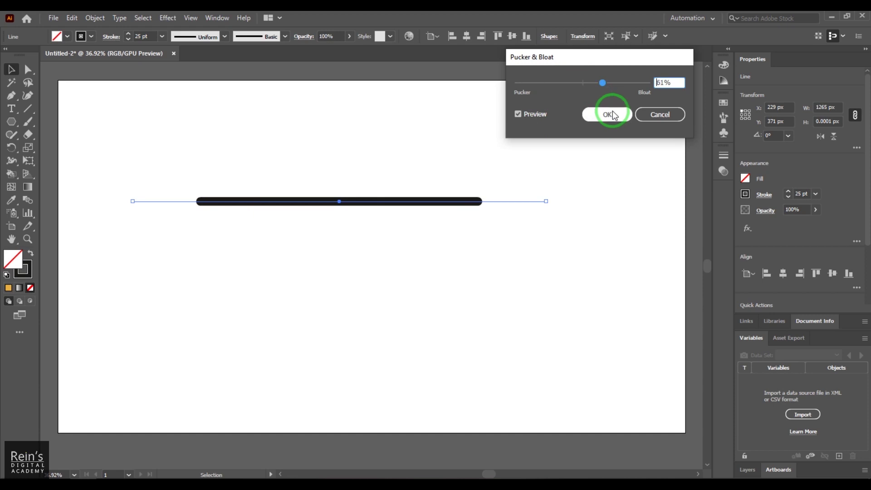
pyautogui.click(613, 111)
pyautogui.hotkey('ctrl', 'z')
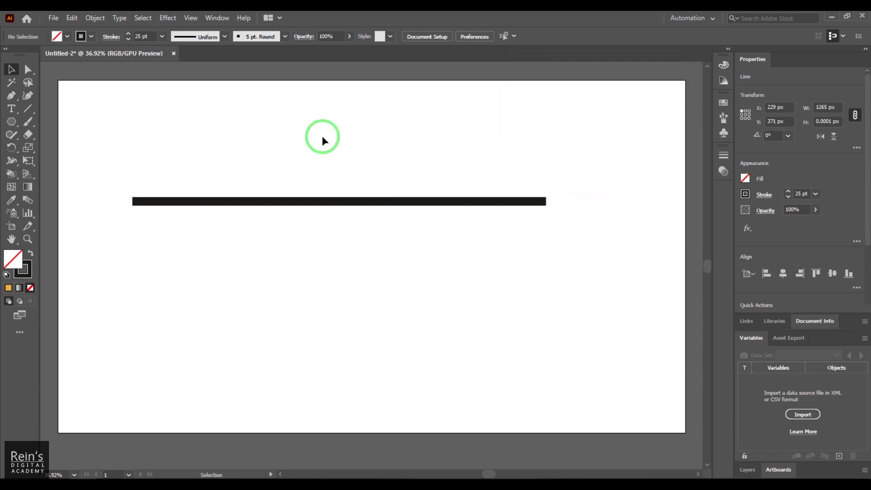
# Outline the line's stroke into a filled bar and move it lower
pyautogui.click(96, 17)
pyautogui.moveTo(157, 277)
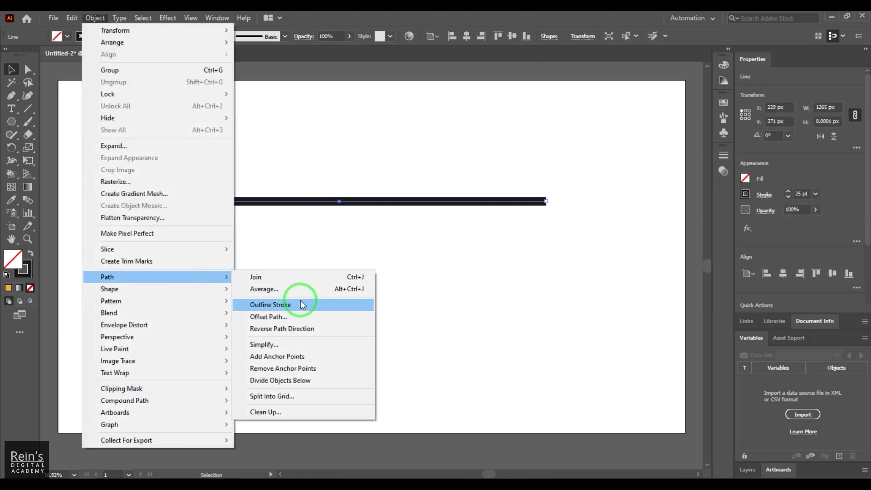
pyautogui.click(300, 301)
pyautogui.click(415, 292)
pyautogui.moveTo(360, 202); pyautogui.dragTo(383, 254)
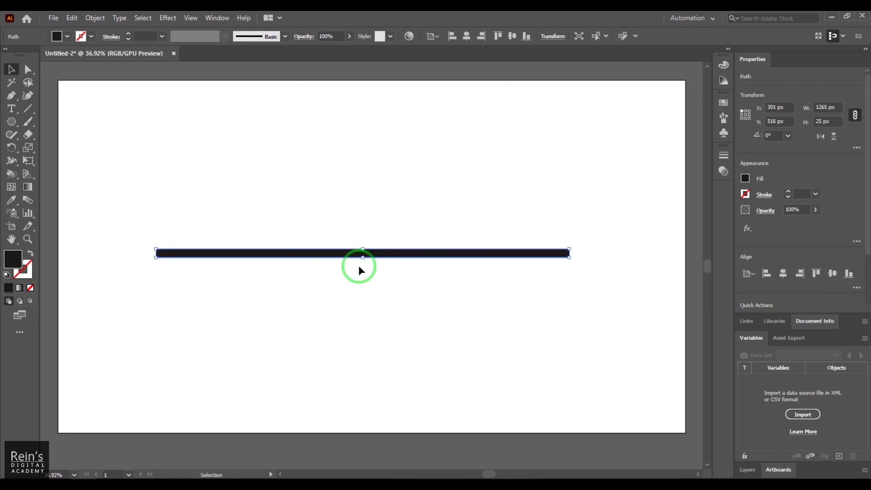
# Add extra anchor points along the bar's outline
pyautogui.click(29, 71)
pyautogui.moveTo(117, 185); pyautogui.dragTo(652, 370)
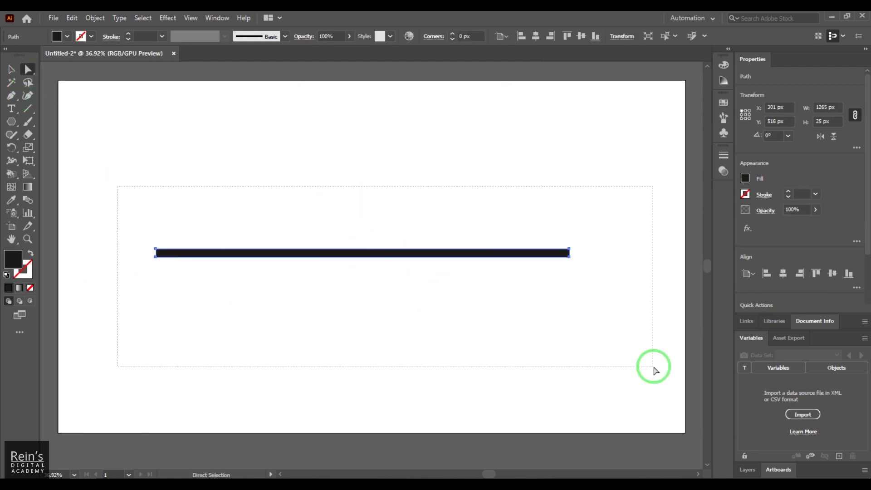
pyautogui.click(106, 24)
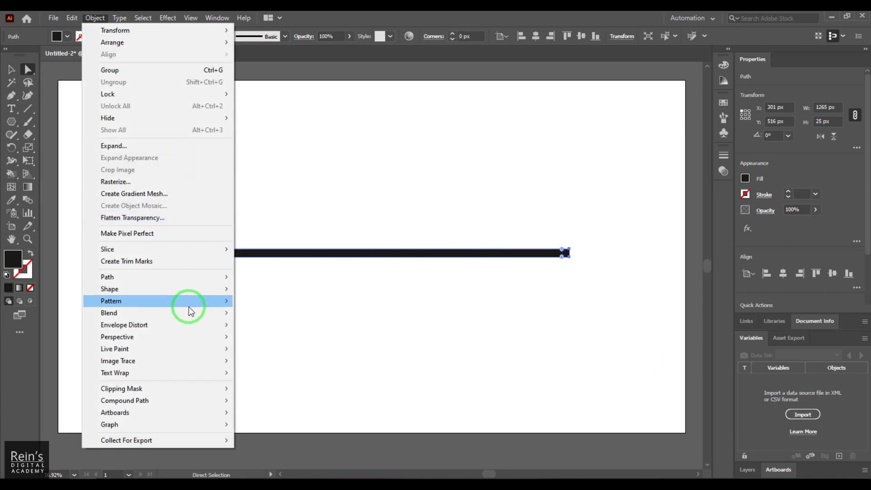
pyautogui.moveTo(108, 278)
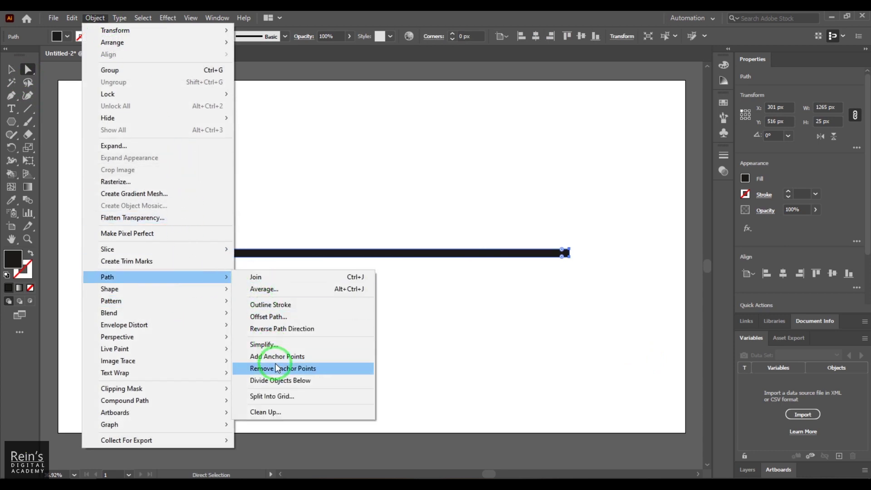
pyautogui.click(277, 356)
# Pucker the bar into thin spikes with Pucker & Bloat
pyautogui.click(12, 70)
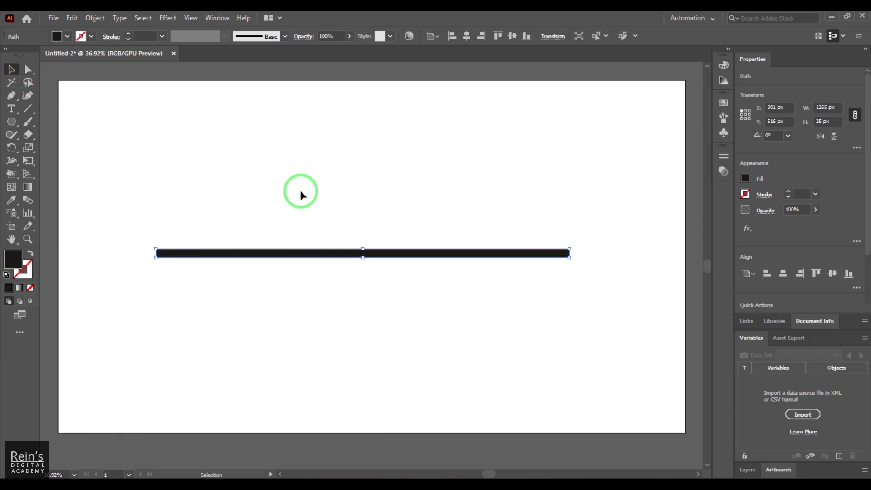
pyautogui.moveTo(88, 186)
pyautogui.mouseDown()
pyautogui.moveTo(506, 315)
pyautogui.moveTo(610, 337)
pyautogui.mouseUp()
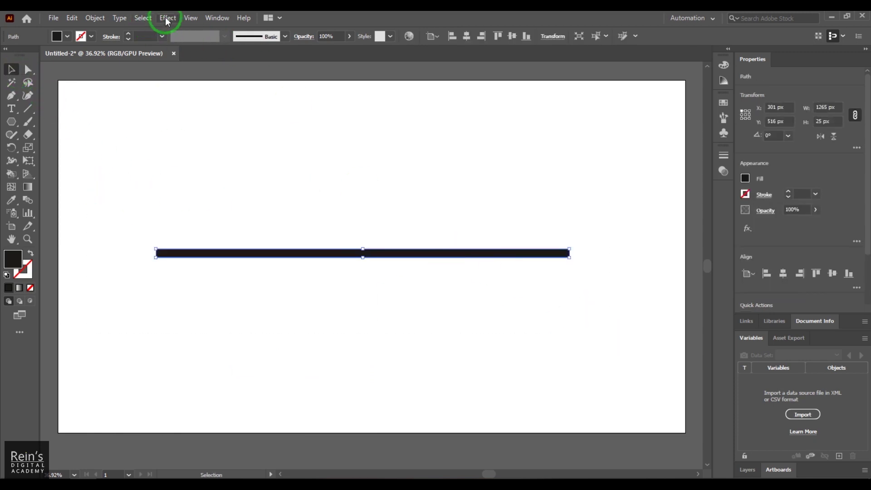
pyautogui.click(166, 19)
pyautogui.moveTo(201, 107)
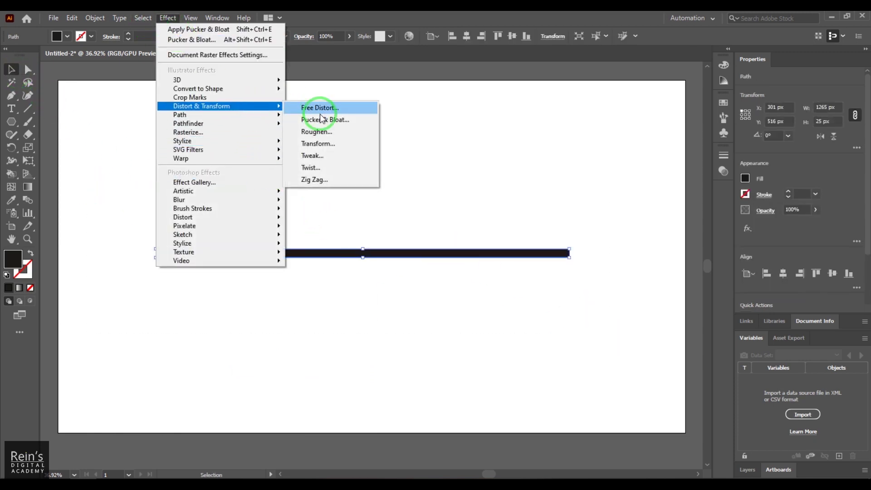
pyautogui.click(322, 119)
pyautogui.moveTo(583, 82)
pyautogui.mouseDown()
pyautogui.moveTo(597, 82)
pyautogui.moveTo(561, 85)
pyautogui.mouseUp()
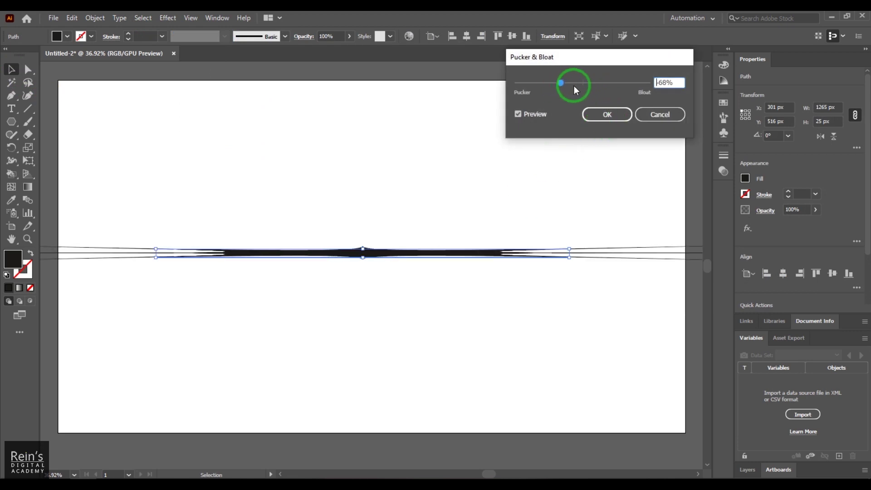
pyautogui.click(585, 113)
# Select the puckered bar and delete it
pyautogui.click(537, 407)
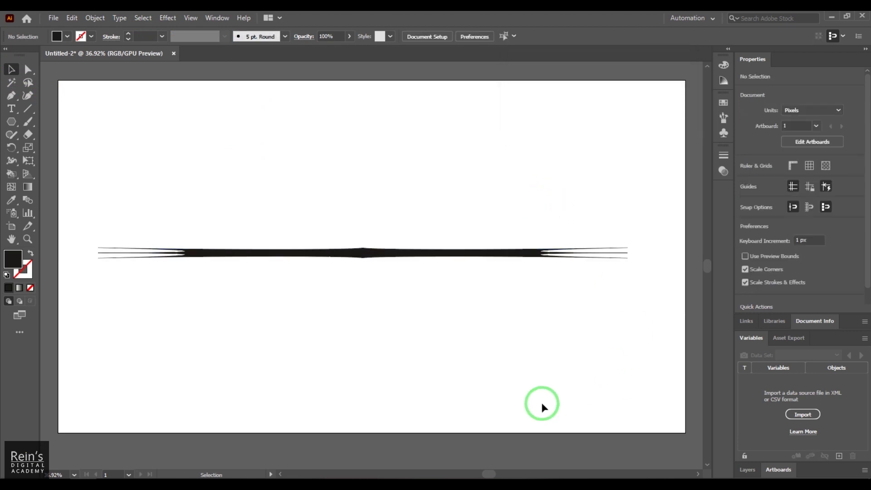
pyautogui.moveTo(307, 148); pyautogui.dragTo(450, 401)
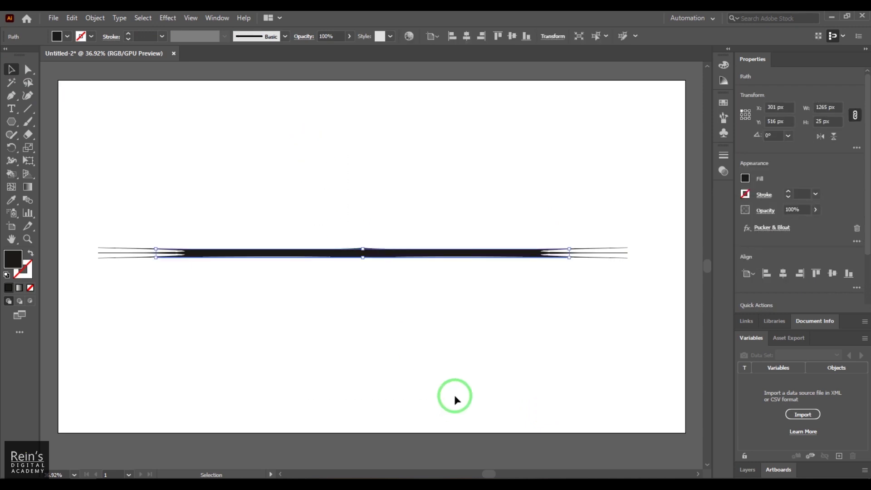
pyautogui.press('Delete')
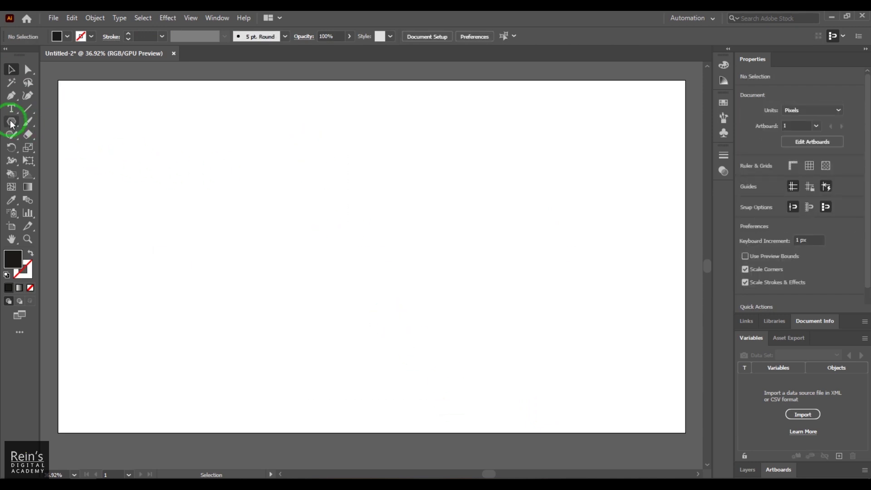
# Type a capital letter R in Myriad Pro and select the text object
pyautogui.click(12, 110)
pyautogui.click(86, 111)
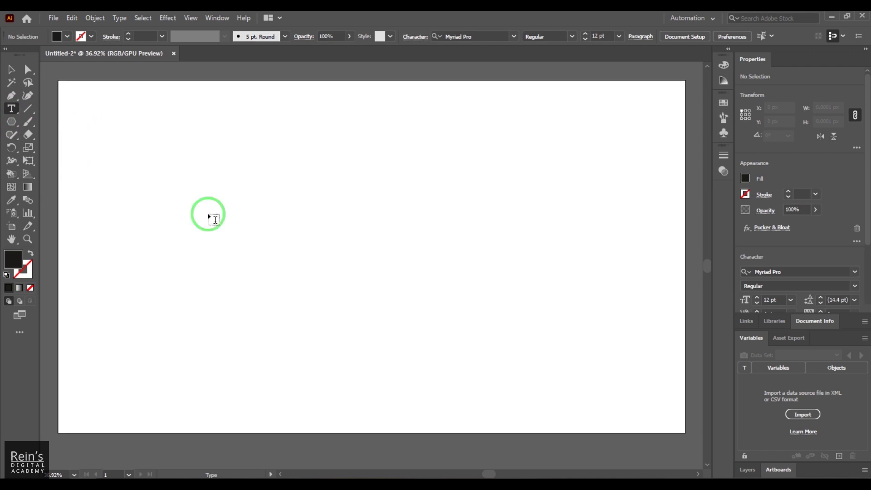
pyautogui.click(310, 217)
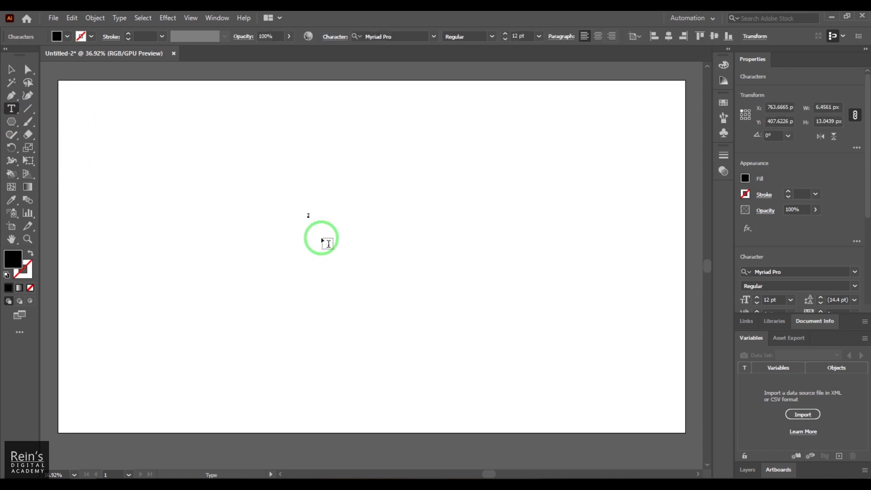
pyautogui.click(11, 69)
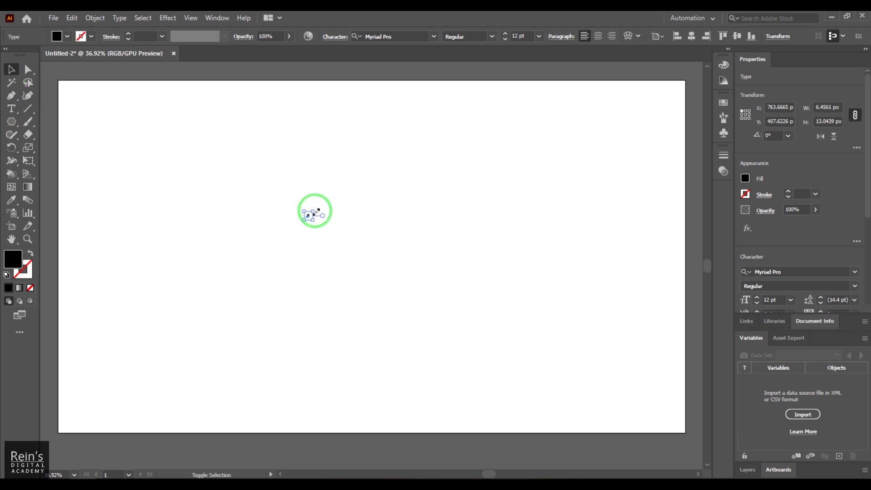
pyautogui.moveTo(317, 211); pyautogui.dragTo(746, 75)
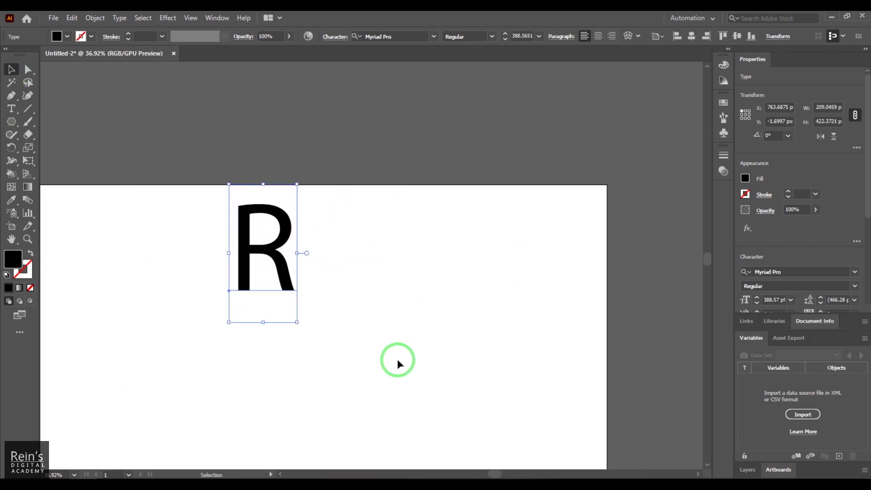
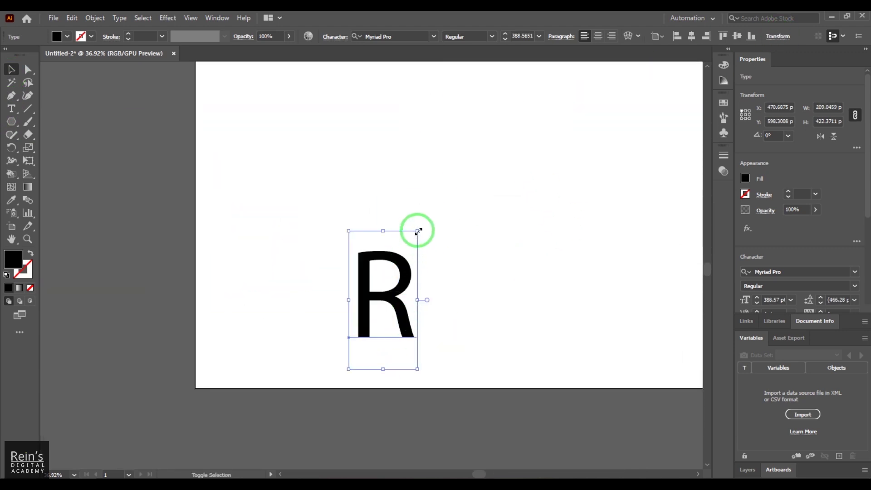
# Enlarge the letter R and move it up and right on the artboard
pyautogui.moveTo(418, 231); pyautogui.dragTo(586, 130)
pyautogui.click(576, 209)
pyautogui.moveTo(550, 252)
pyautogui.mouseDown()
pyautogui.moveTo(292, 256)
pyautogui.moveTo(434, 273)
pyautogui.mouseUp()
pyautogui.moveTo(335, 261); pyautogui.dragTo(438, 227)
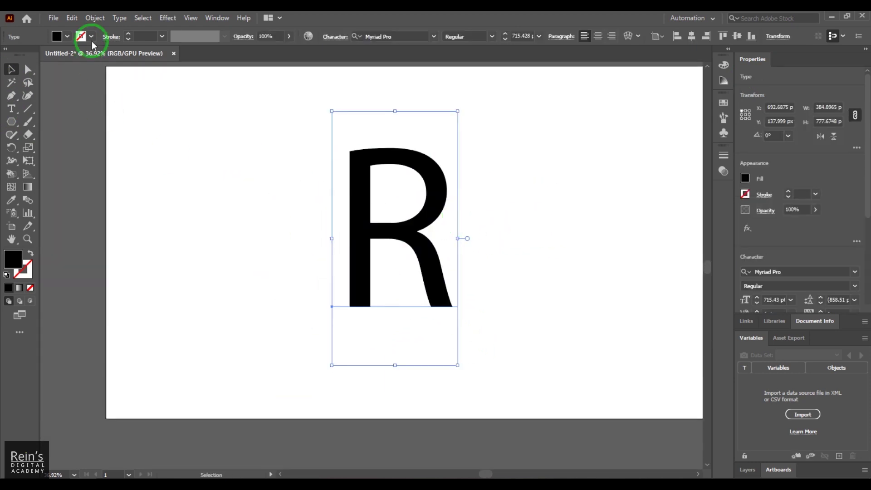
# Convert the R text to outlines with Type > Create Outlines, then reselect the group
pyautogui.click(94, 18)
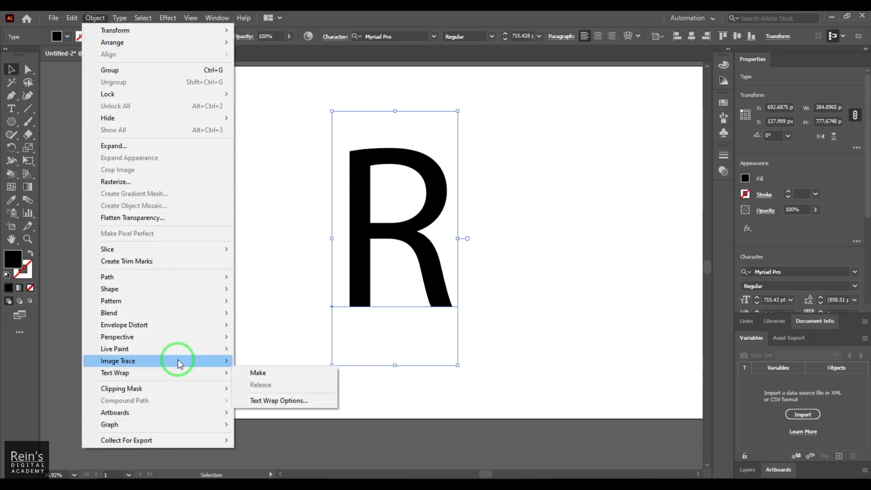
pyautogui.moveTo(119, 18)
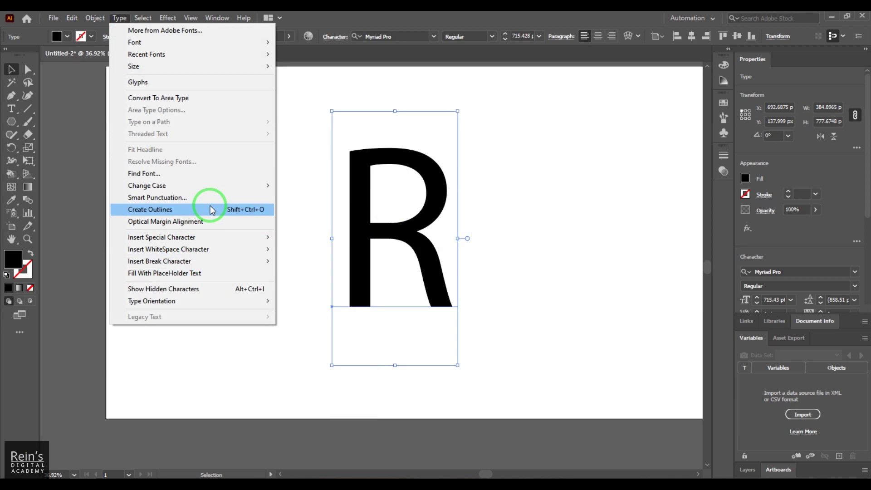
pyautogui.click(210, 209)
pyautogui.click(589, 252)
pyautogui.click(400, 215)
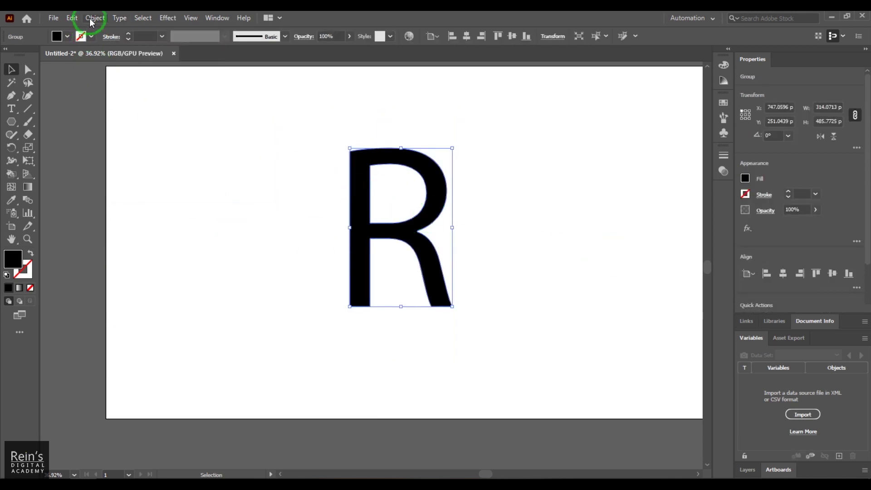
# Preview a Pucker & Bloat effect on the R at about -14% pucker
pyautogui.click(170, 19)
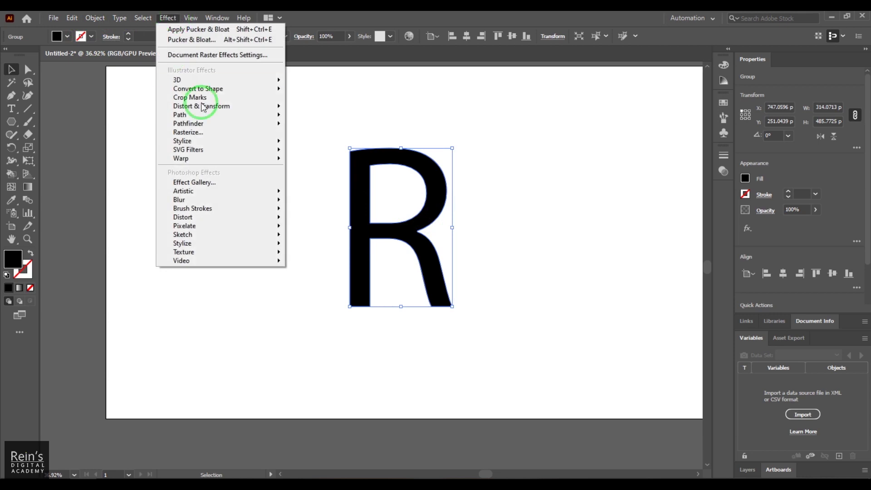
pyautogui.moveTo(201, 106)
pyautogui.click(357, 120)
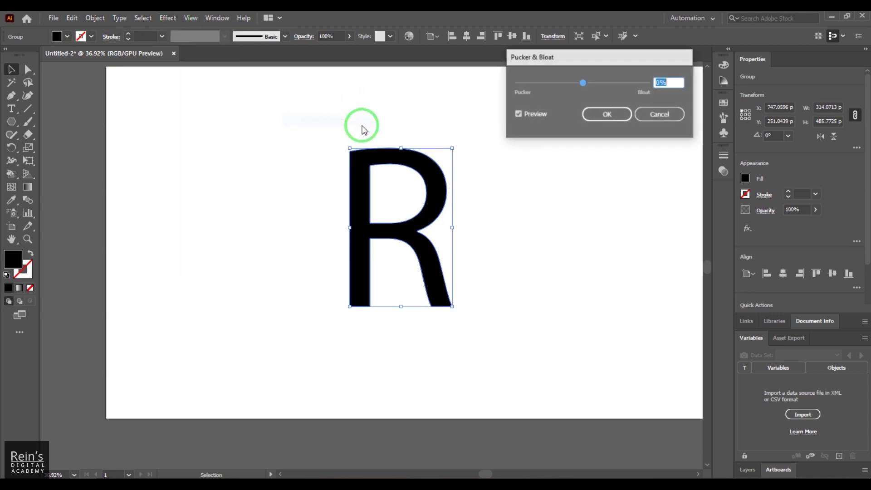
pyautogui.moveTo(600, 78); pyautogui.dragTo(583, 87)
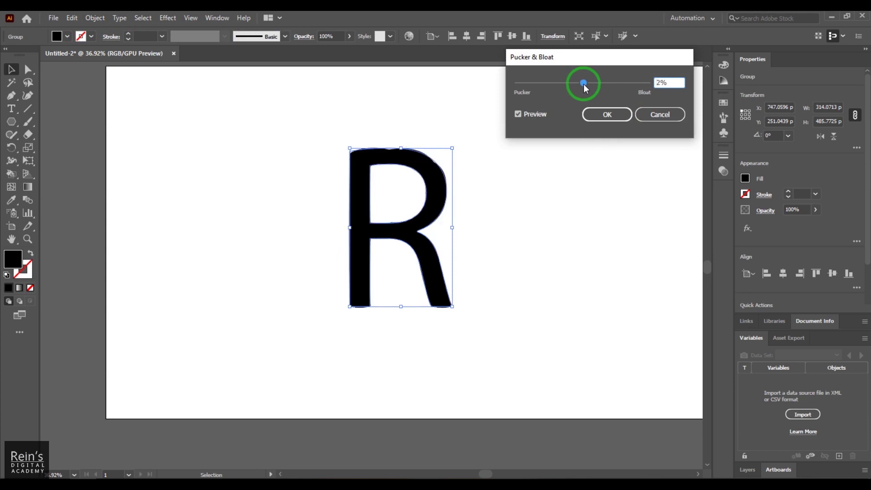
pyautogui.moveTo(585, 85); pyautogui.dragTo(580, 86)
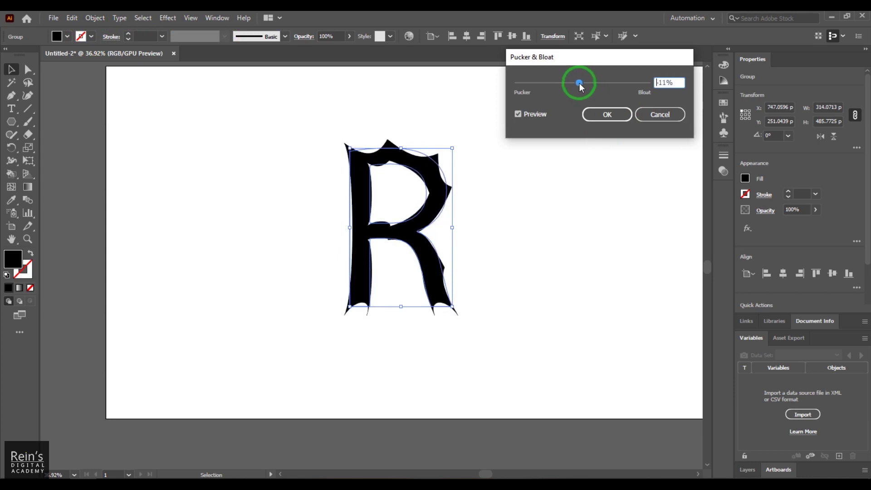
pyautogui.moveTo(579, 83); pyautogui.dragTo(578, 86)
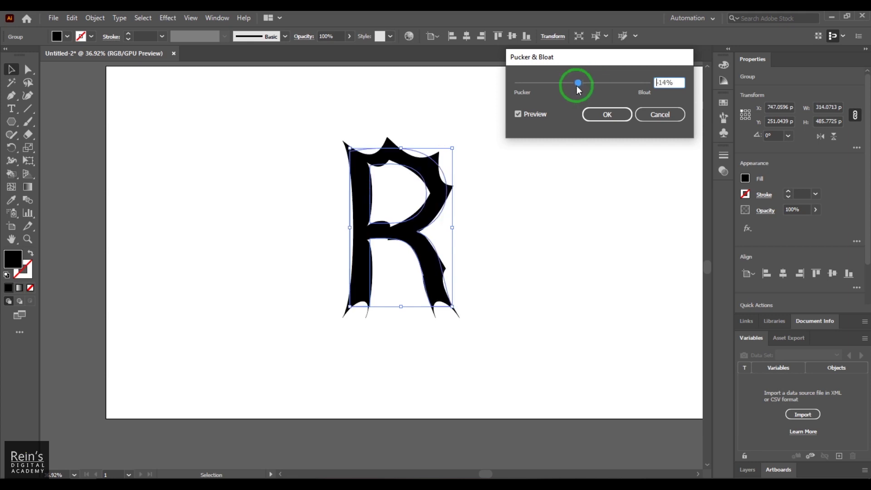
# Confirm the -14% pucker distortion and deselect to check the spiky R
pyautogui.click(595, 106)
pyautogui.click(577, 367)
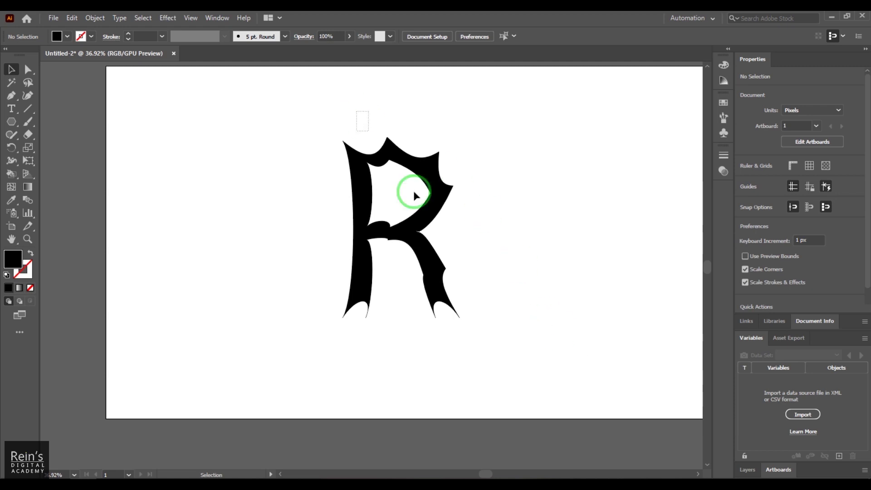
pyautogui.click(425, 194)
pyautogui.click(564, 335)
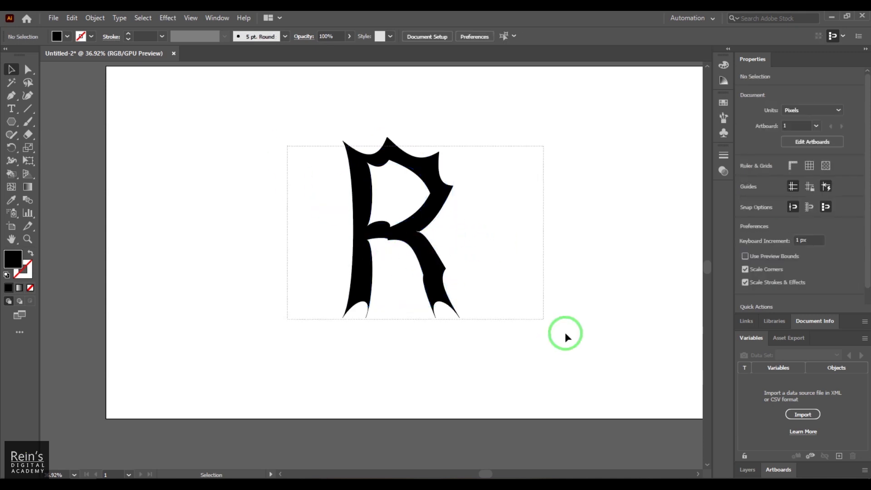